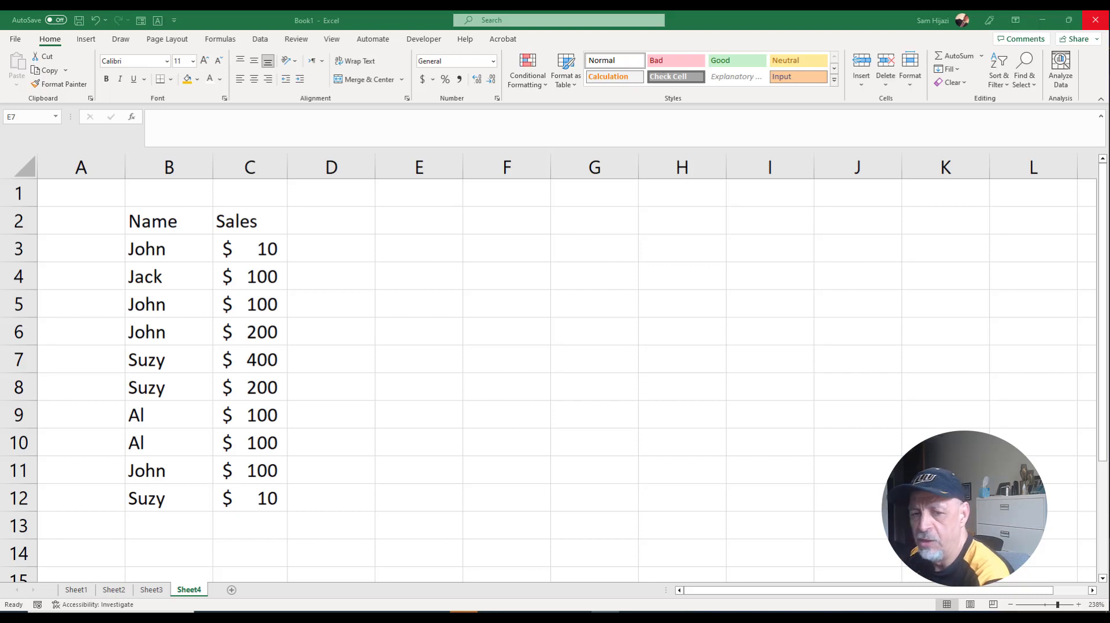
Examine the names in column B and the sales amounts in C3:C12.
left_click(167, 229)
left_click(166, 229)
left_click(161, 250)
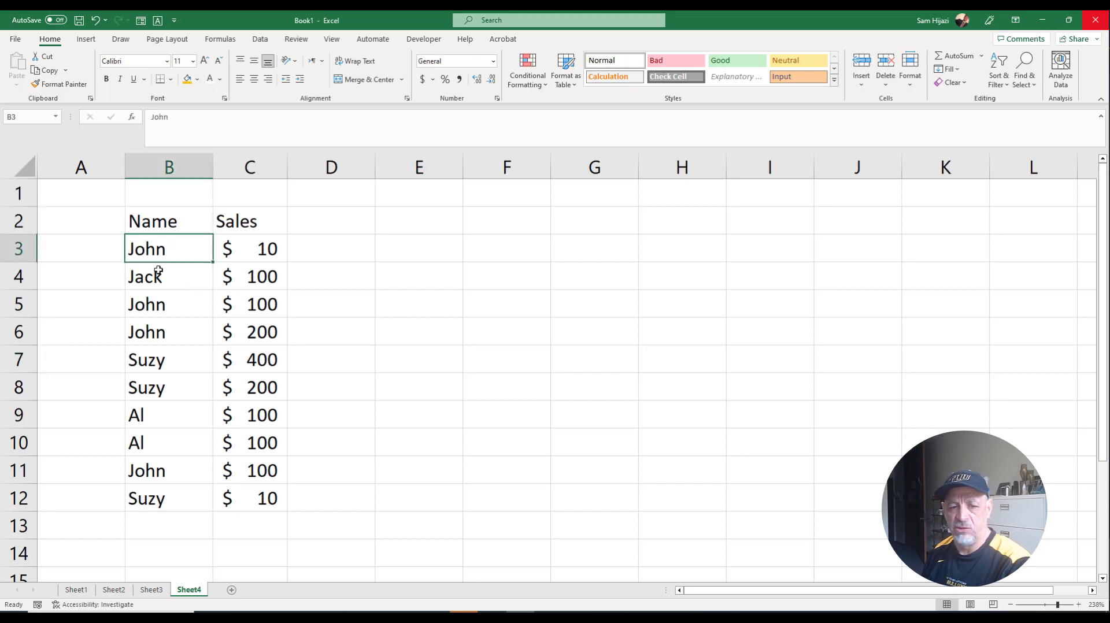
left_click(158, 270)
left_click(145, 362)
left_click(142, 423)
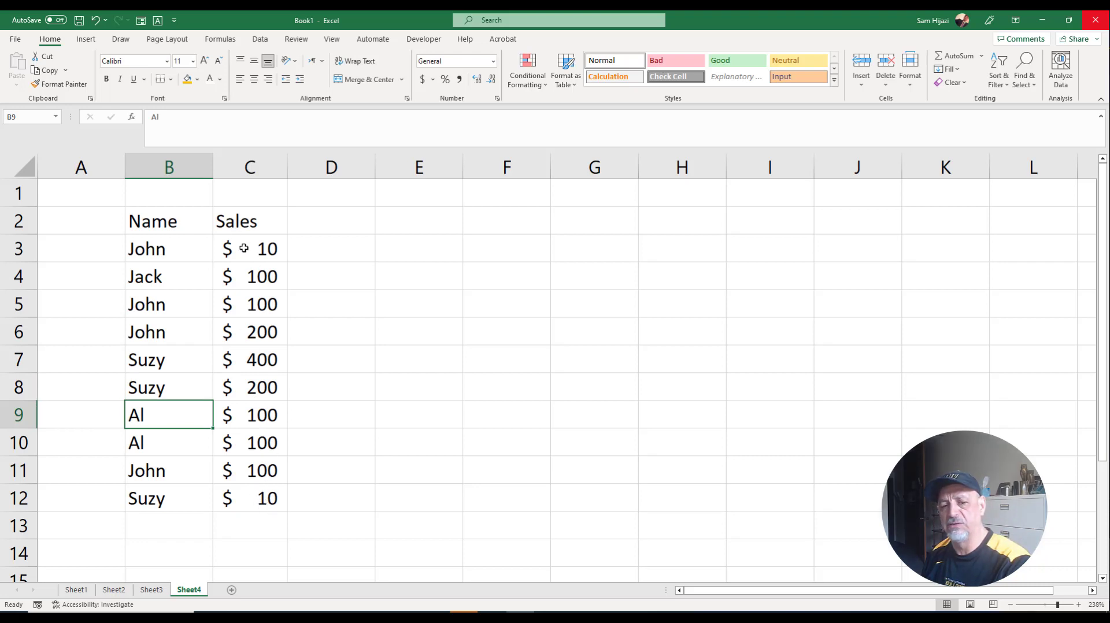
left_click_drag(244, 249, 263, 498)
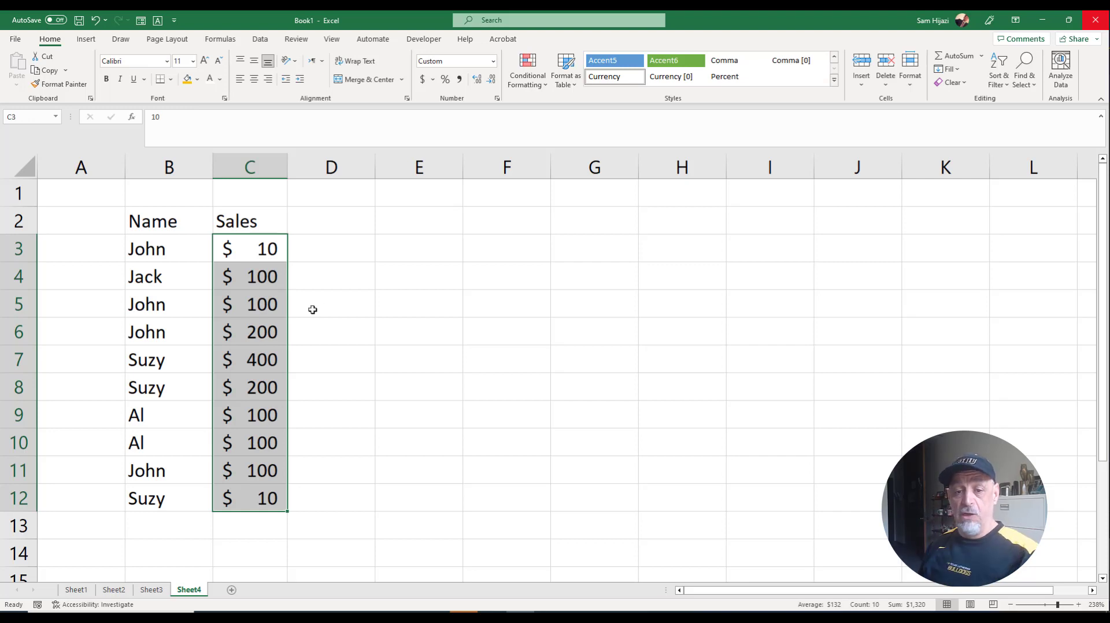
Enter a COUNT formula in cell E2 that counts the sales values in C3:C12.
left_click(425, 228)
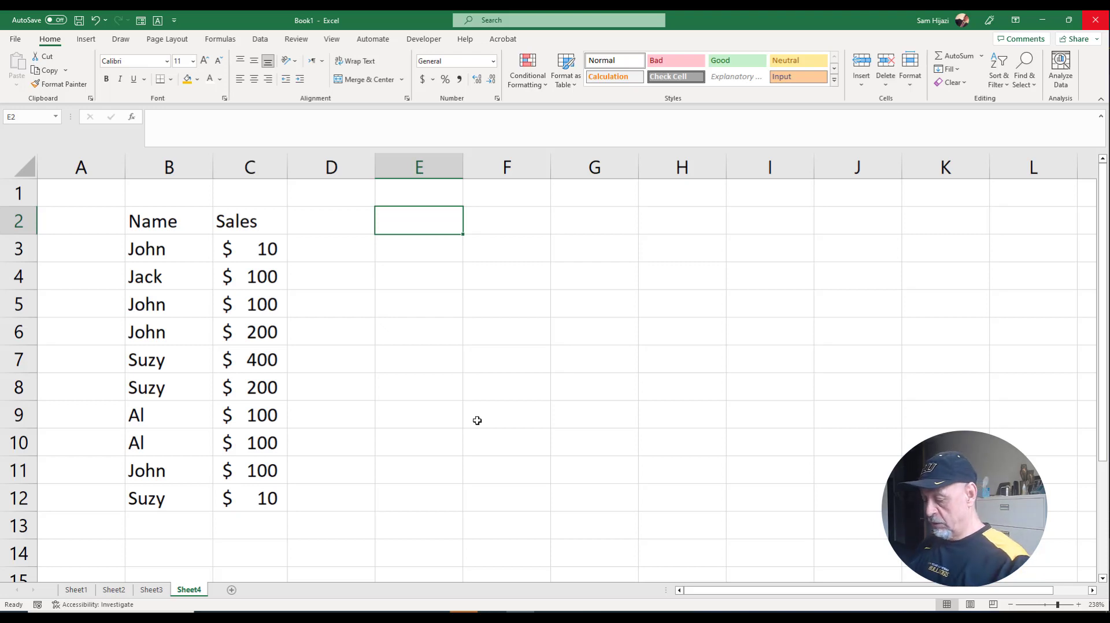
type("=co")
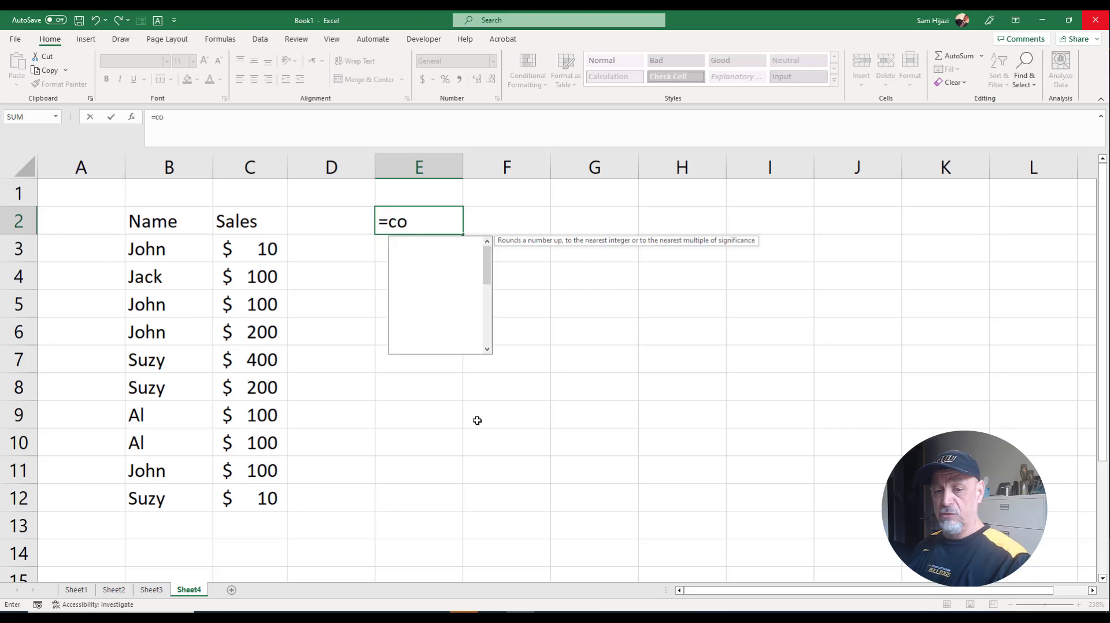
type("unt(")
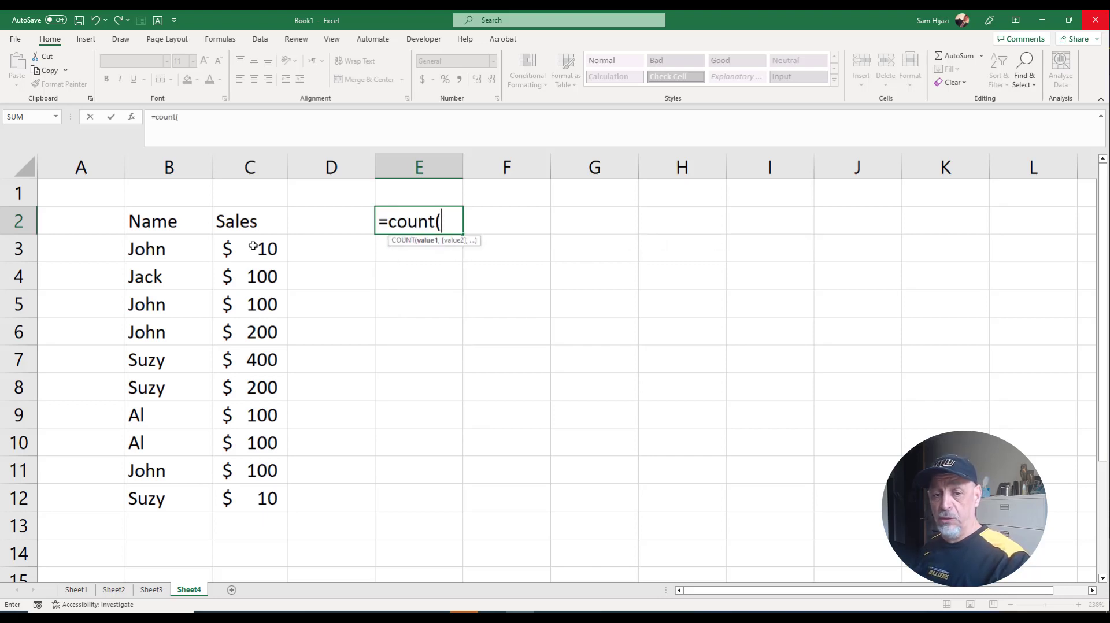
left_click_drag(253, 247, 246, 486)
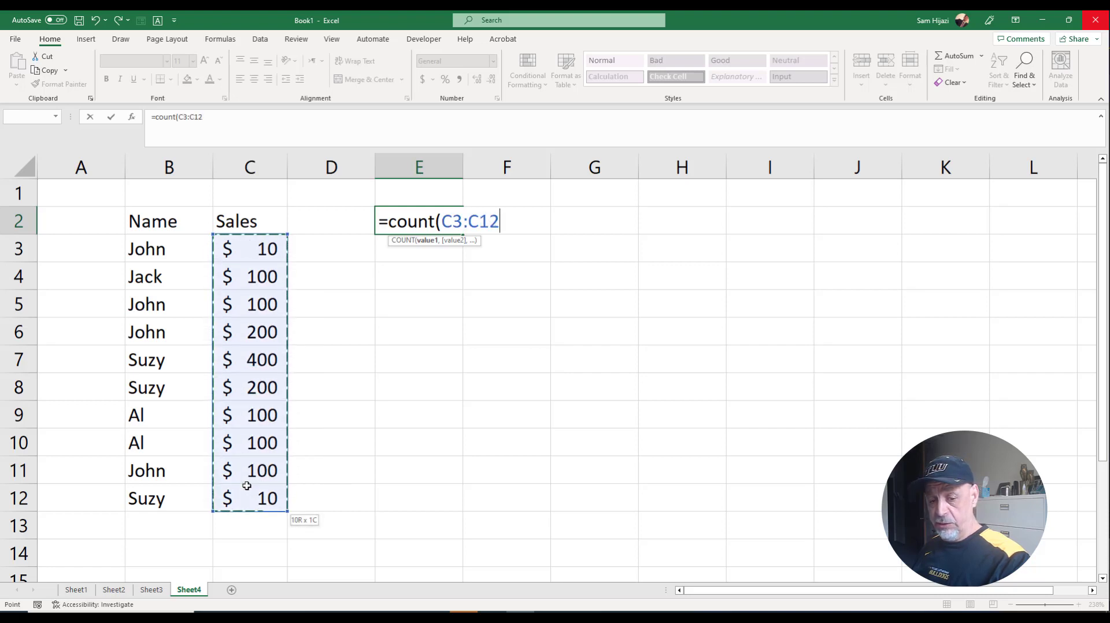
type(")")
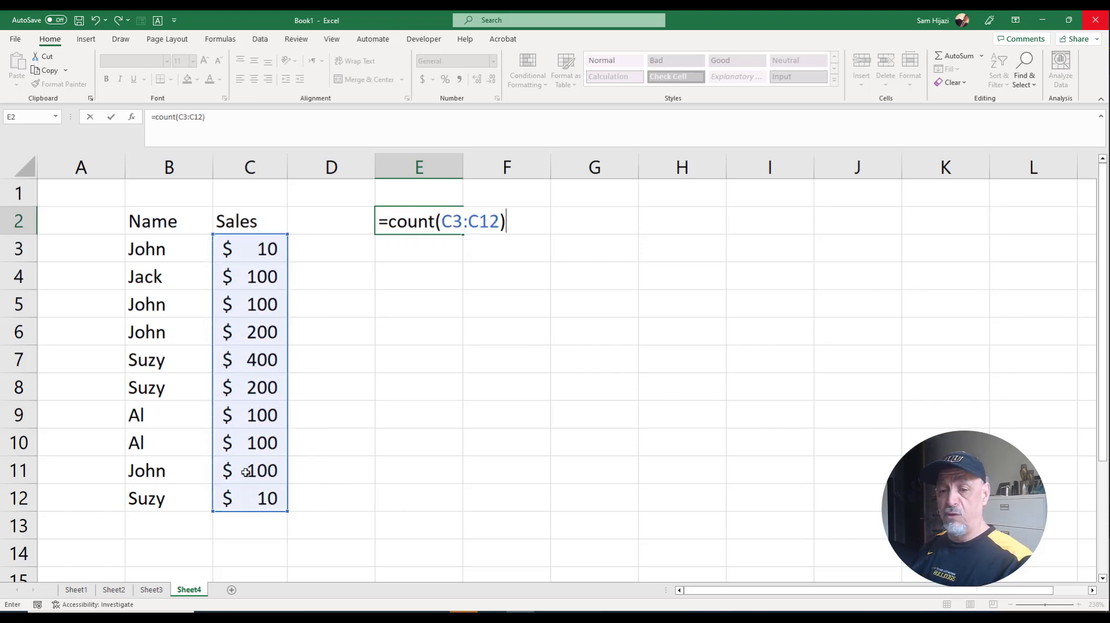
key("Return")
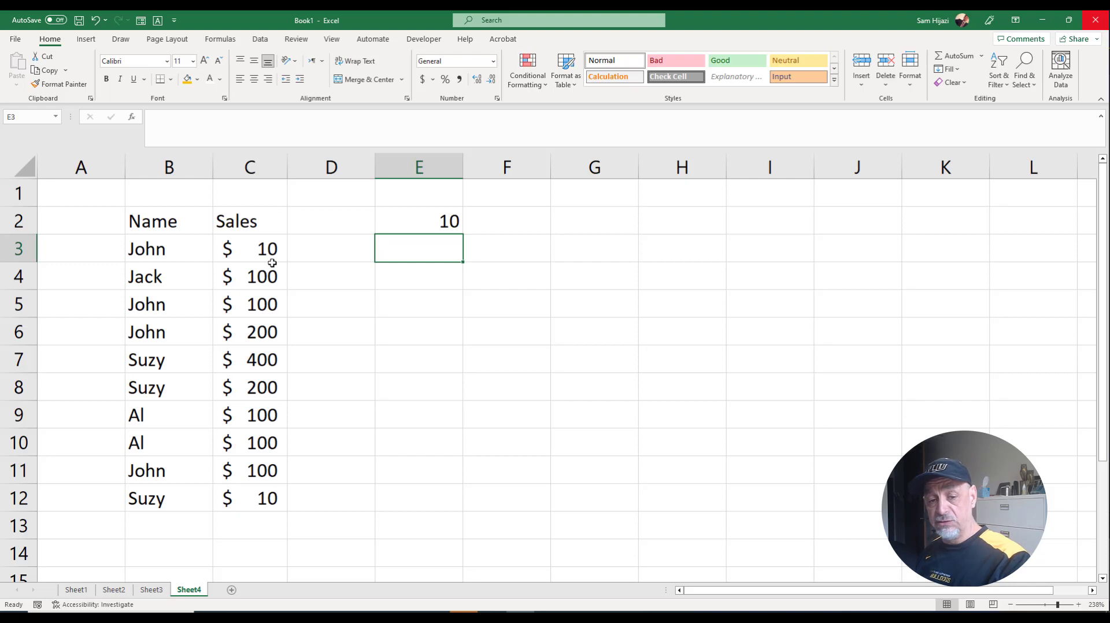
Check the sales range C3:C12 against the range referenced by the COUNT formula in E2.
left_click_drag(271, 255, 267, 497)
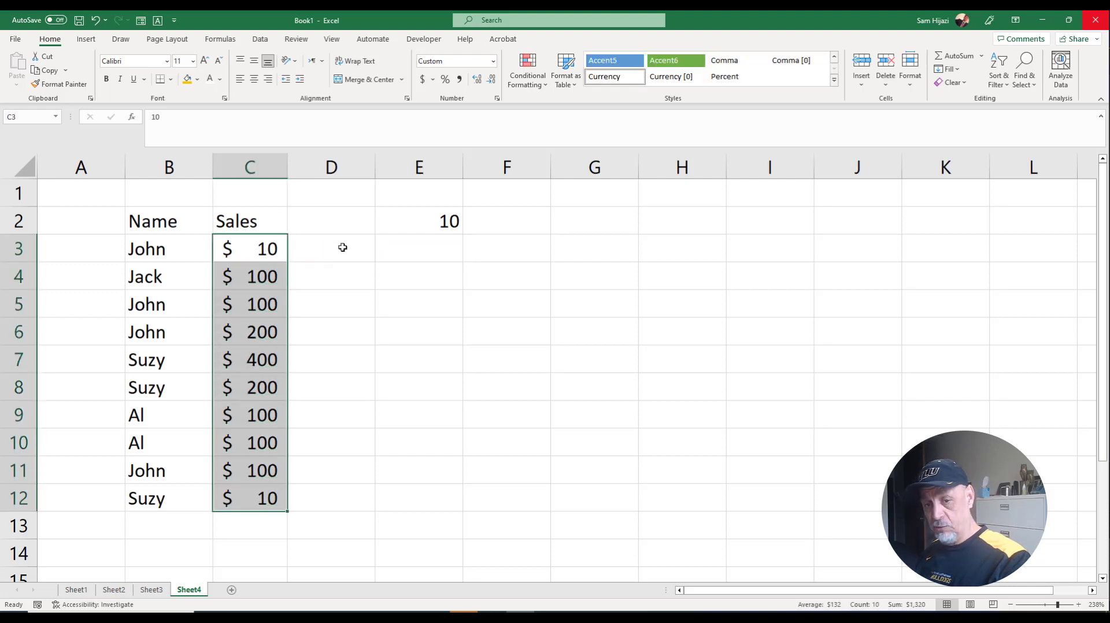
double_click(388, 222)
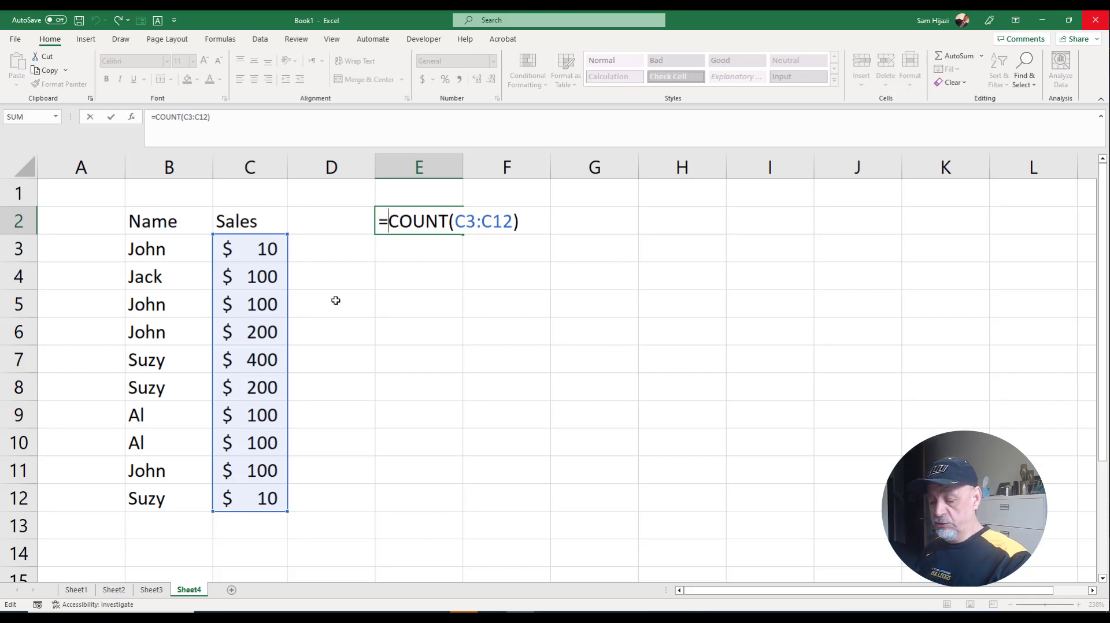
key("Escape")
Replace the sales value in C5 with the letter A and check the count in E2.
left_click(270, 301)
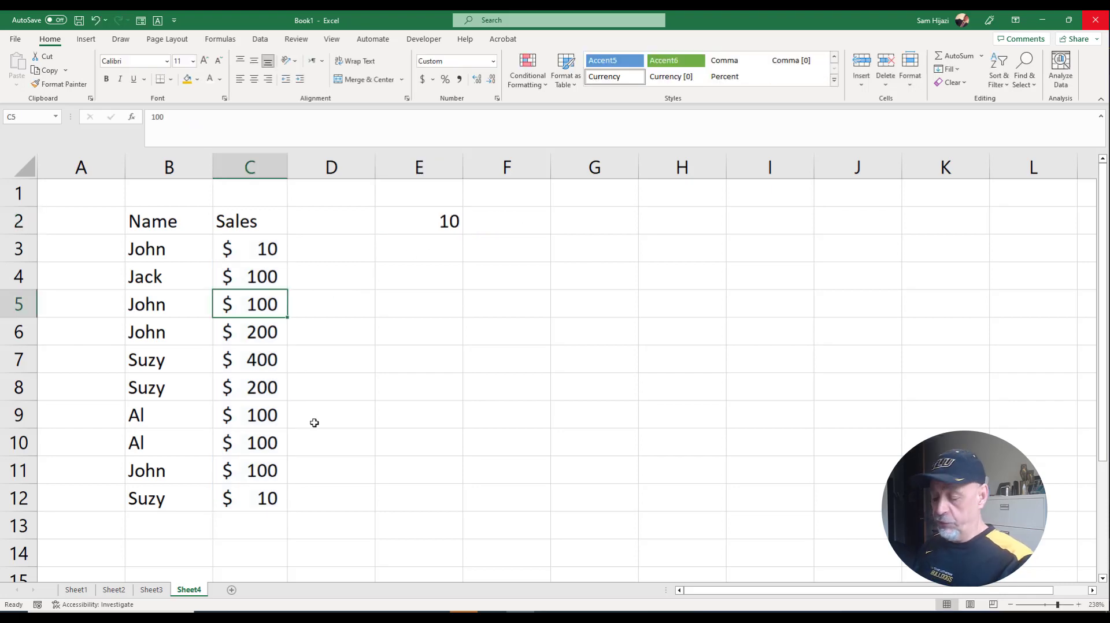
type("A")
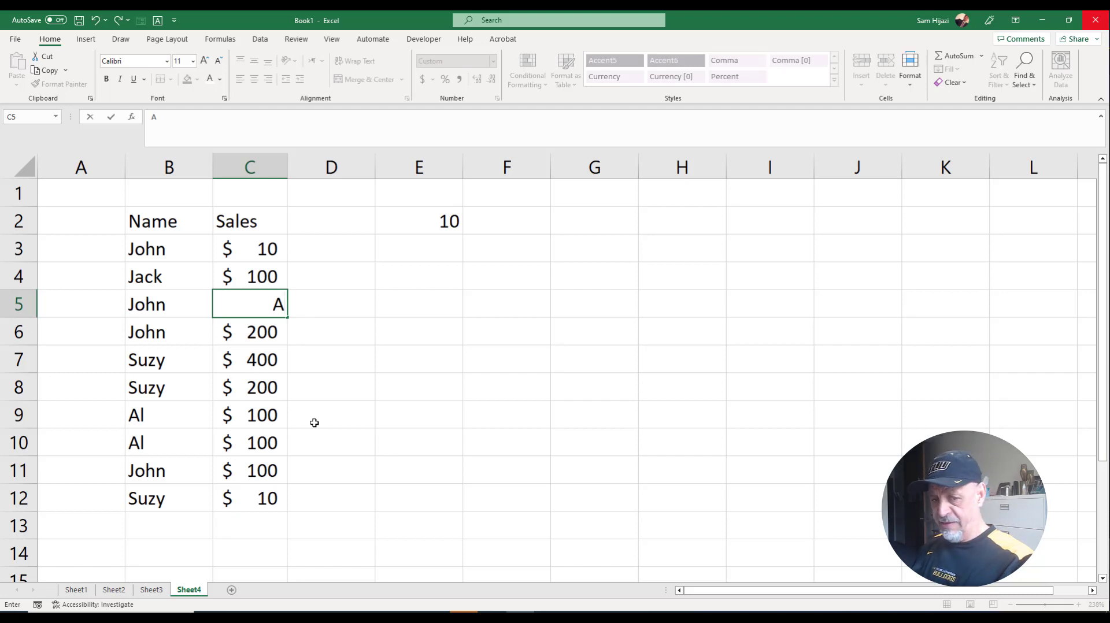
key("Return")
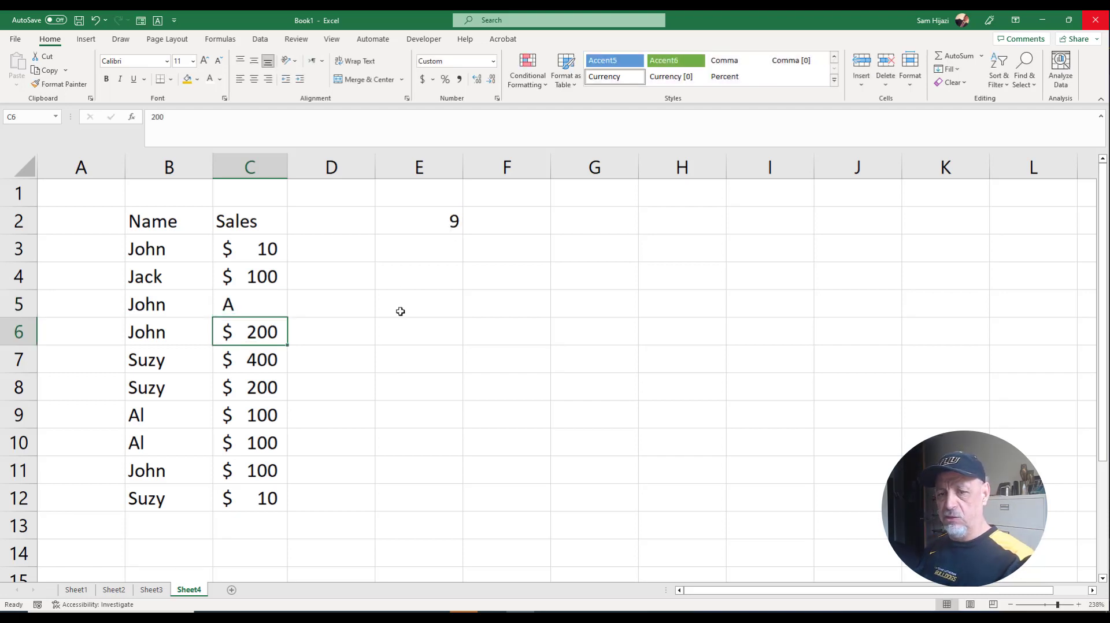
left_click(425, 220)
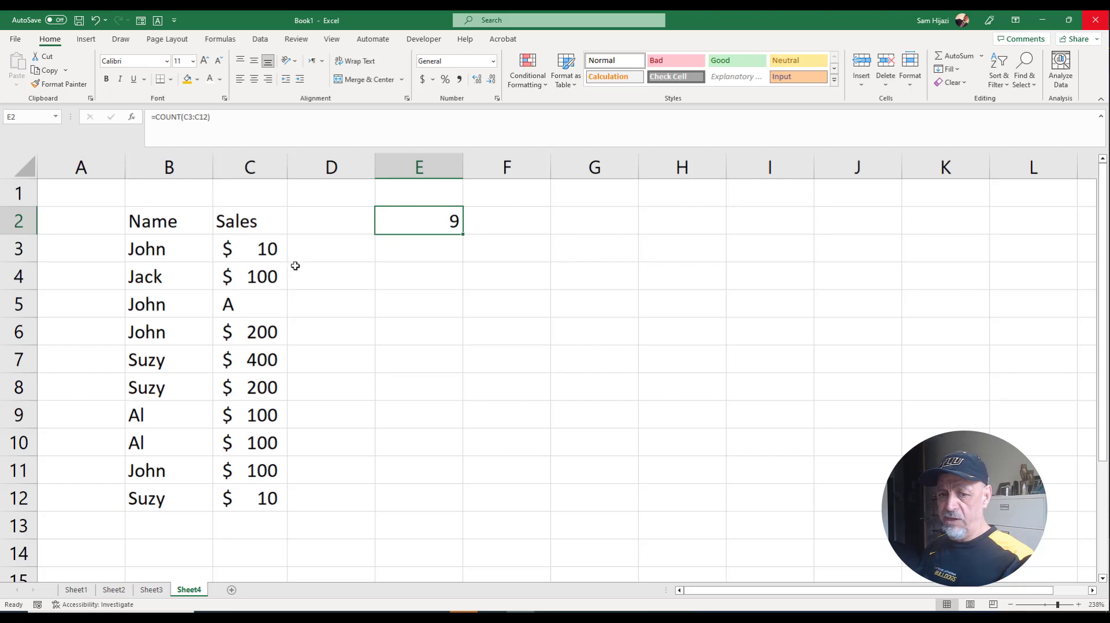
Set the sales value in C5 to 10.
left_click(269, 306)
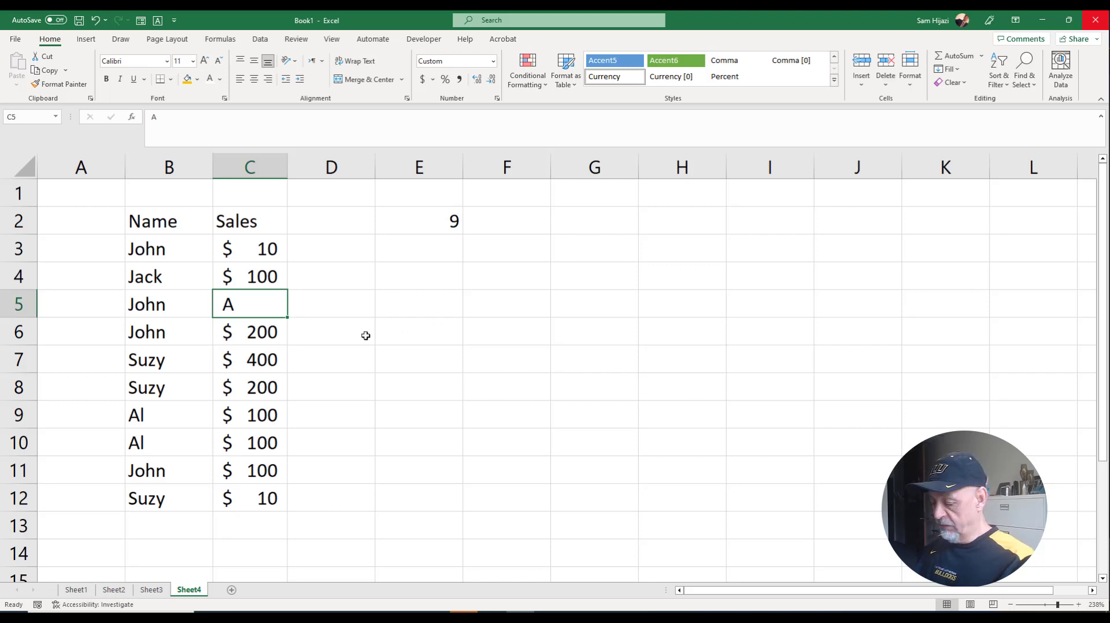
type("10")
key("Return")
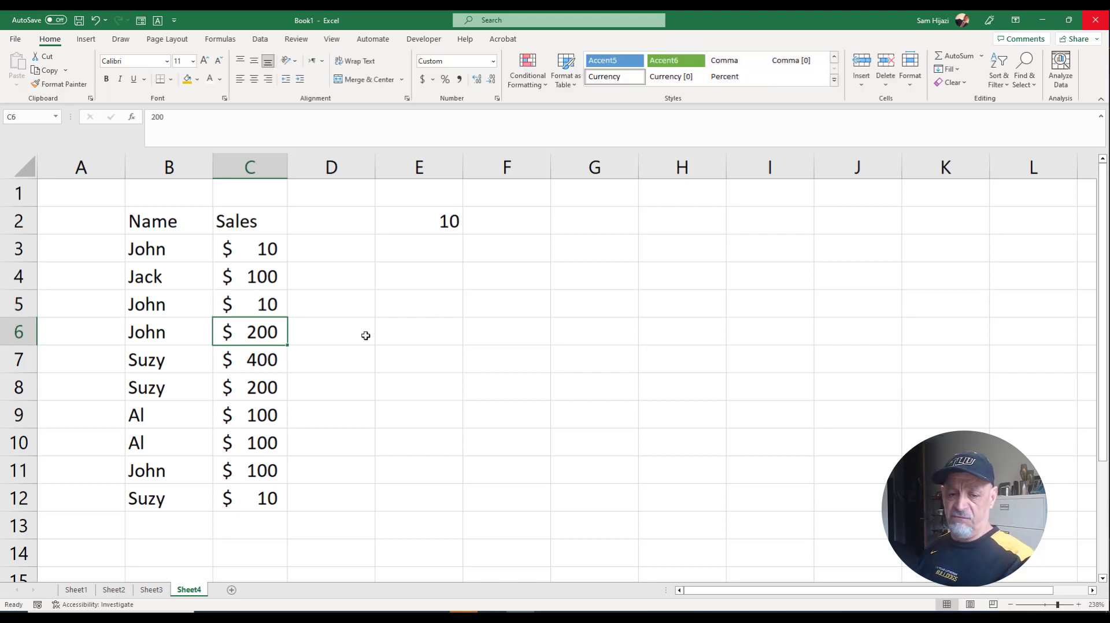
Replace the sales values in C5 and C8 with the letter A.
left_click(272, 313)
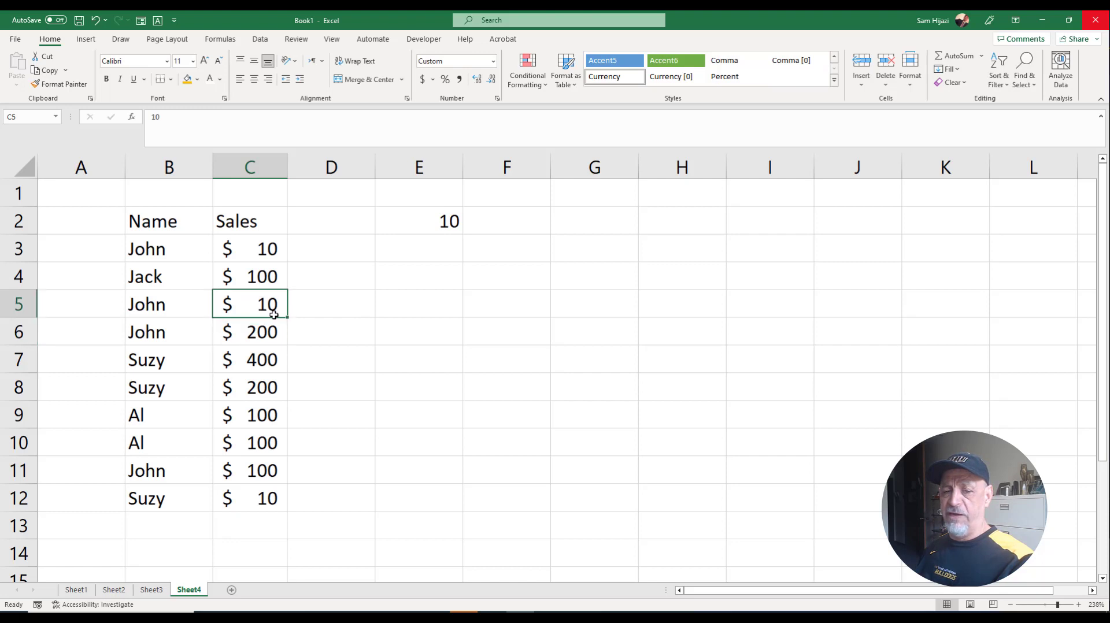
type("A")
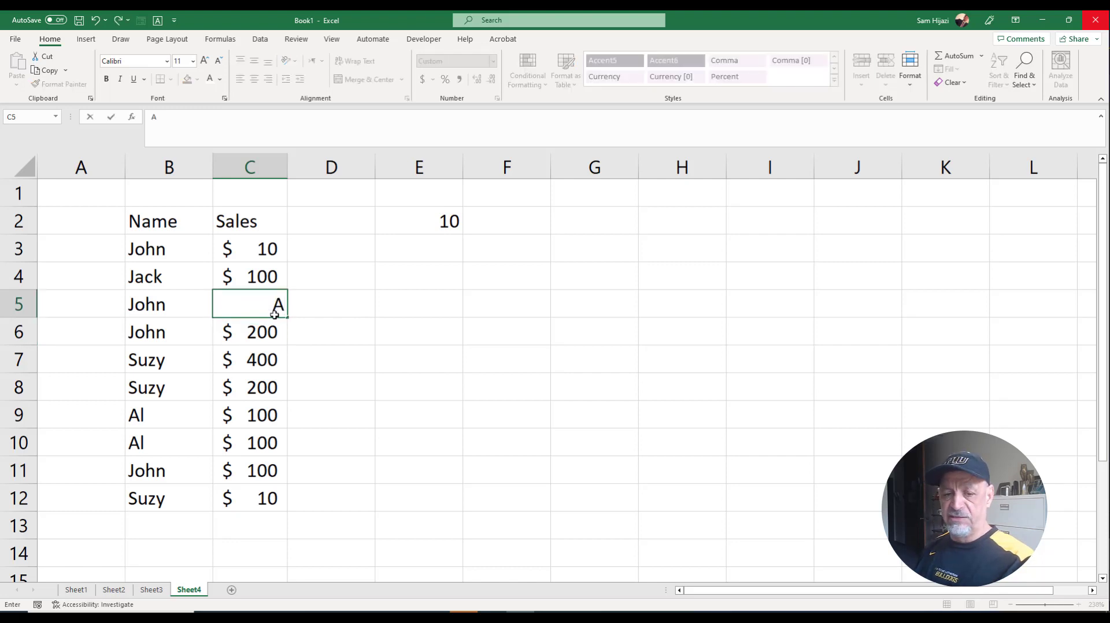
key("Return")
key("Down")
key("Down")
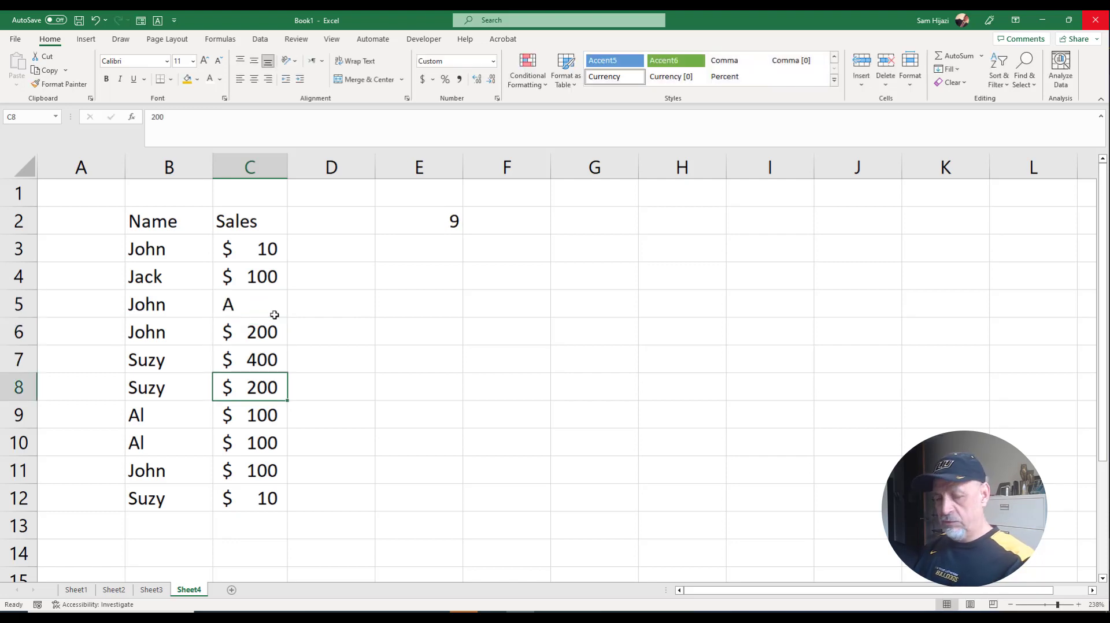
type("A")
key("Return")
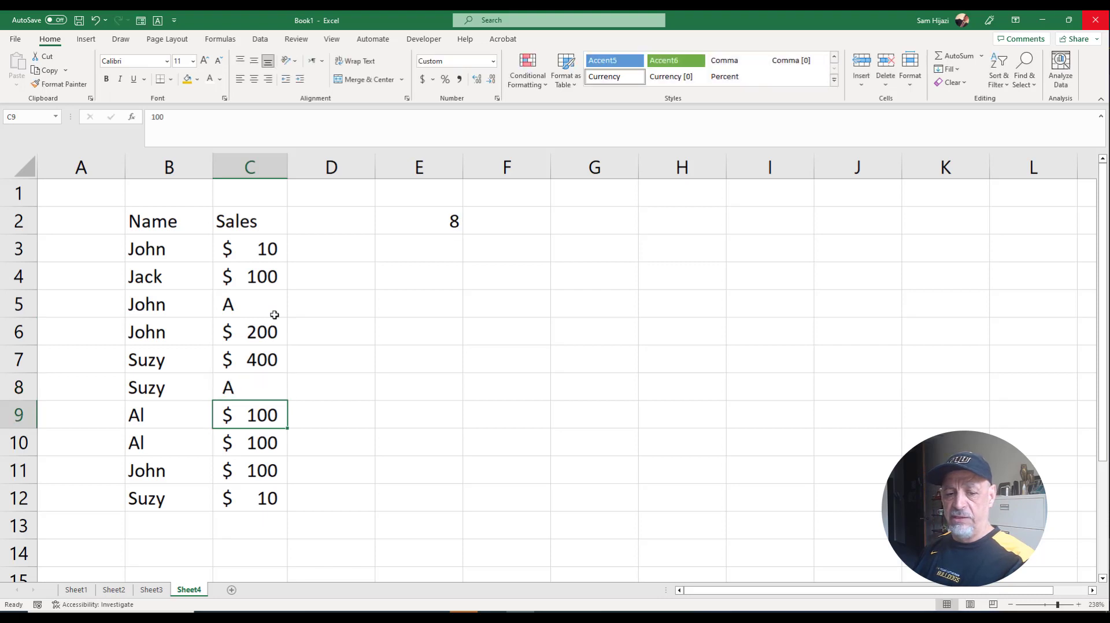
Replace the sales value in C9 with a first name as a text entry.
key("Up")
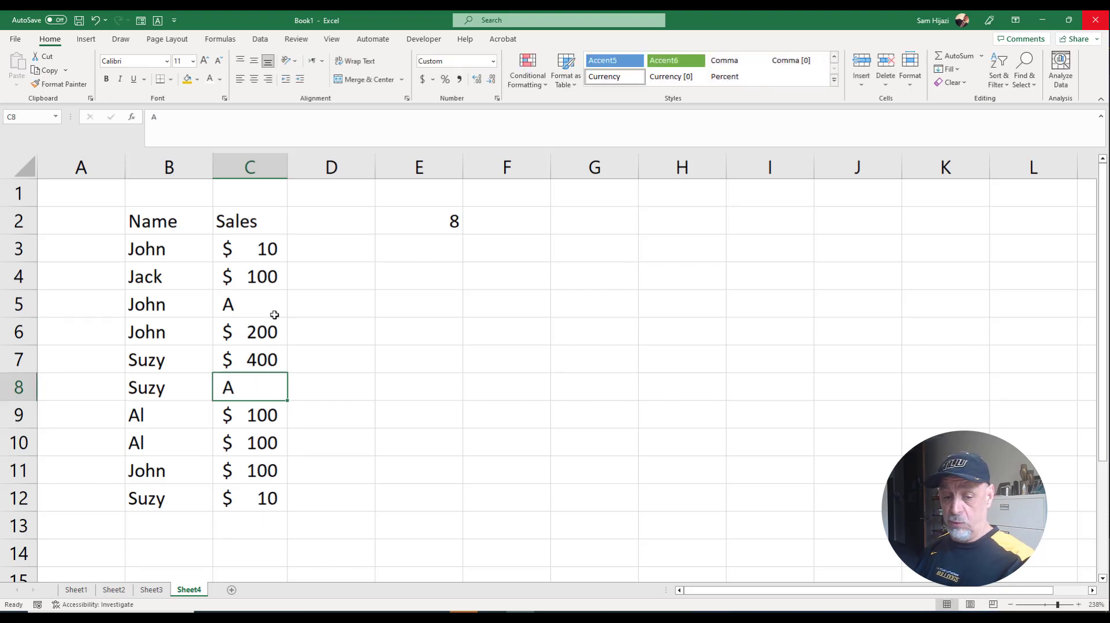
key("Down")
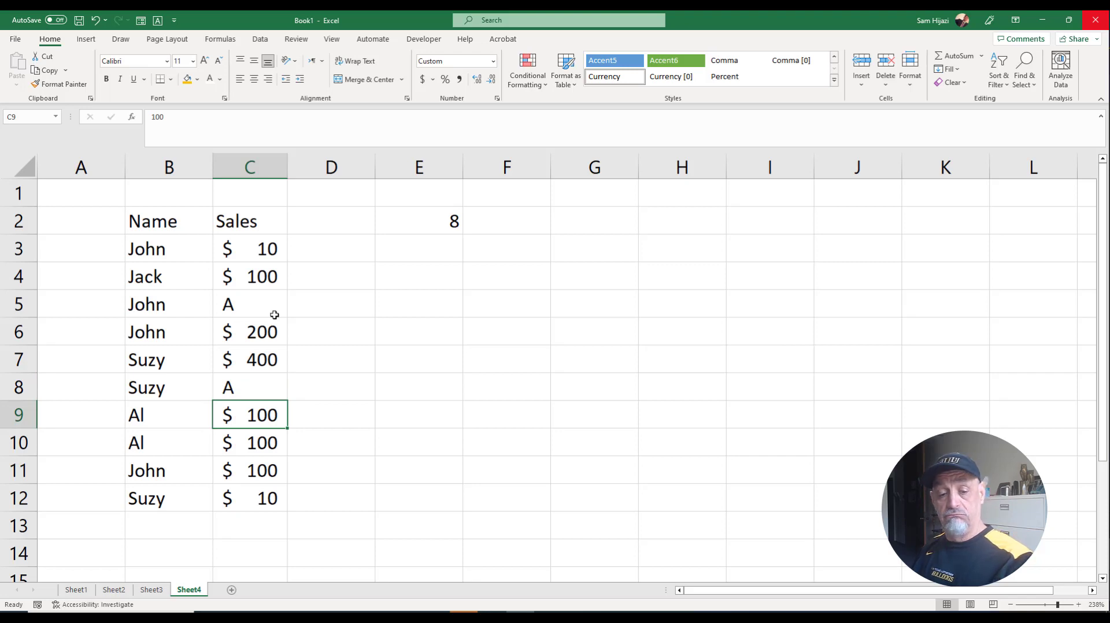
type("Sa,")
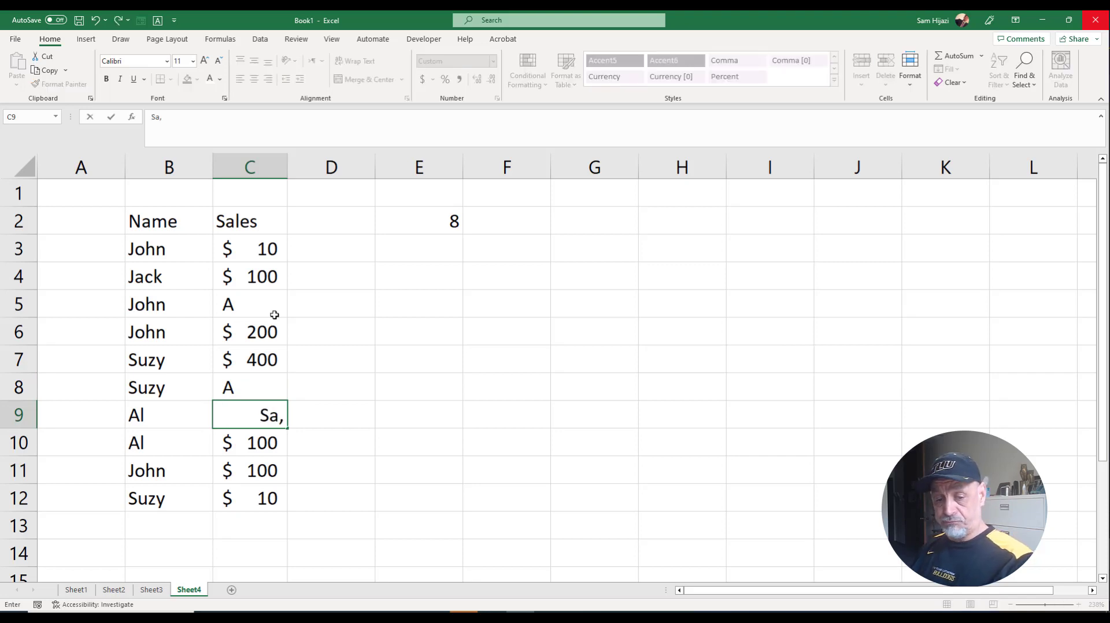
key("BackSpace")
type("m")
key("Return")
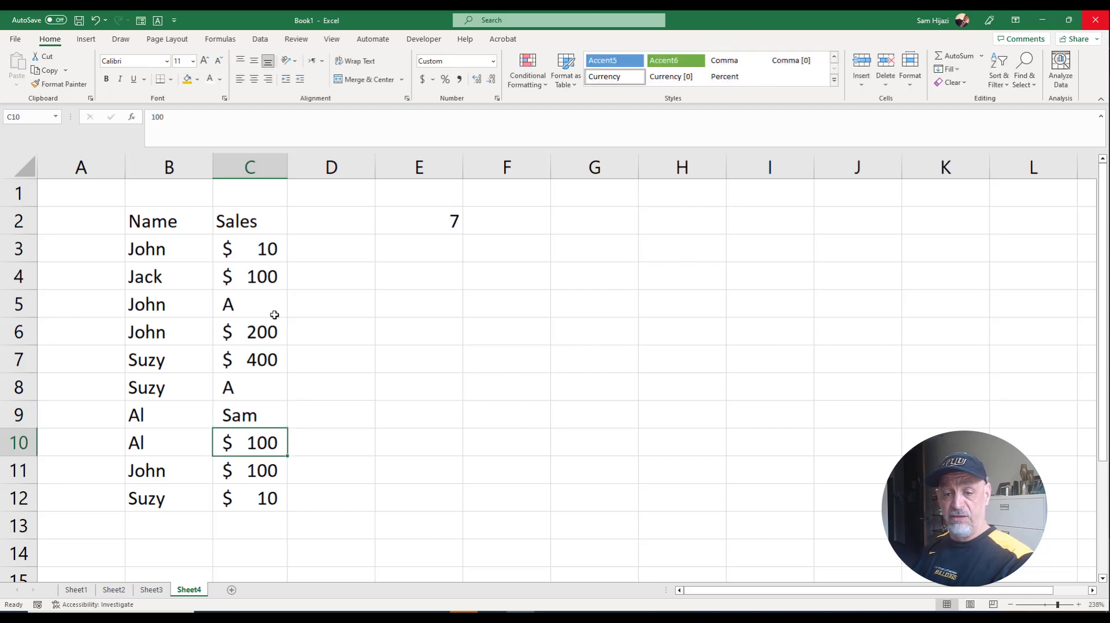
Label the count results by entering Count in D2 and CountA in D3.
left_click(354, 224)
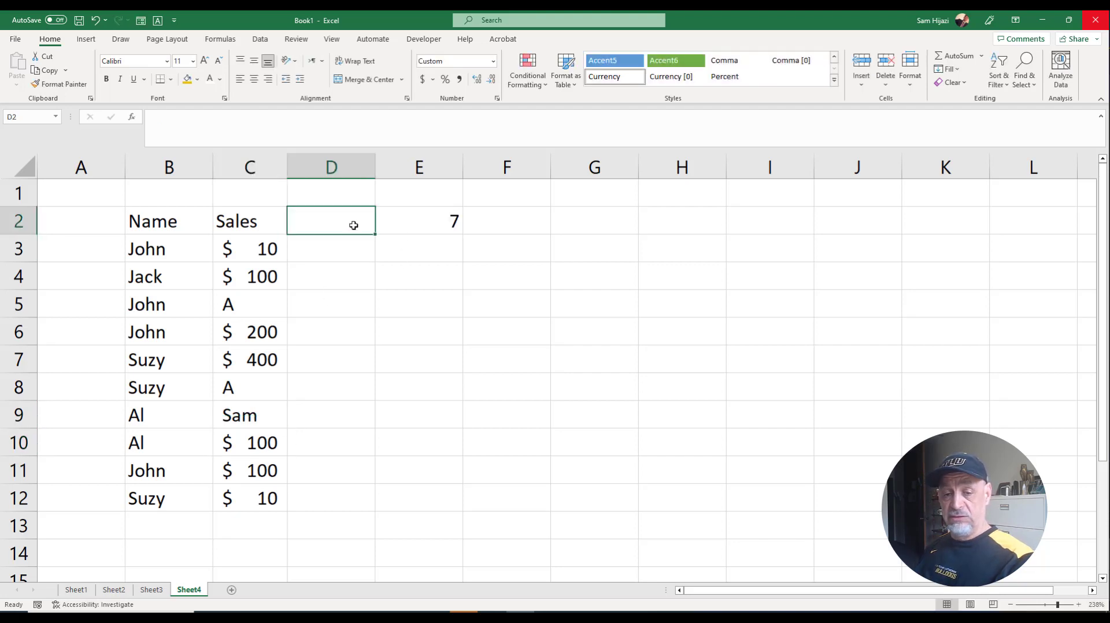
type("Count")
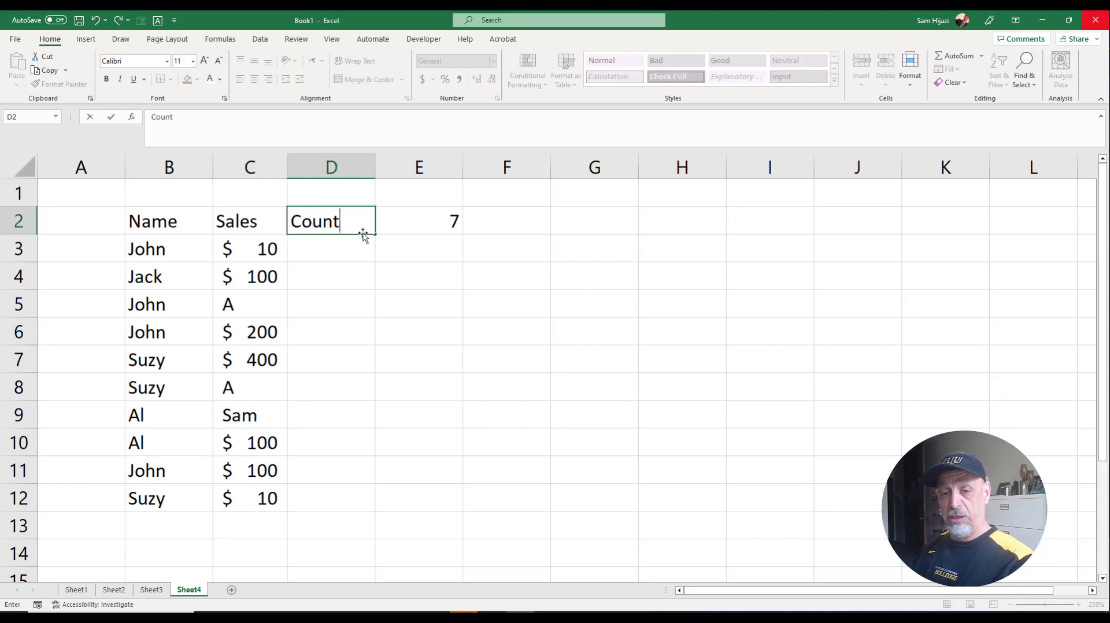
key("Return")
type("C")
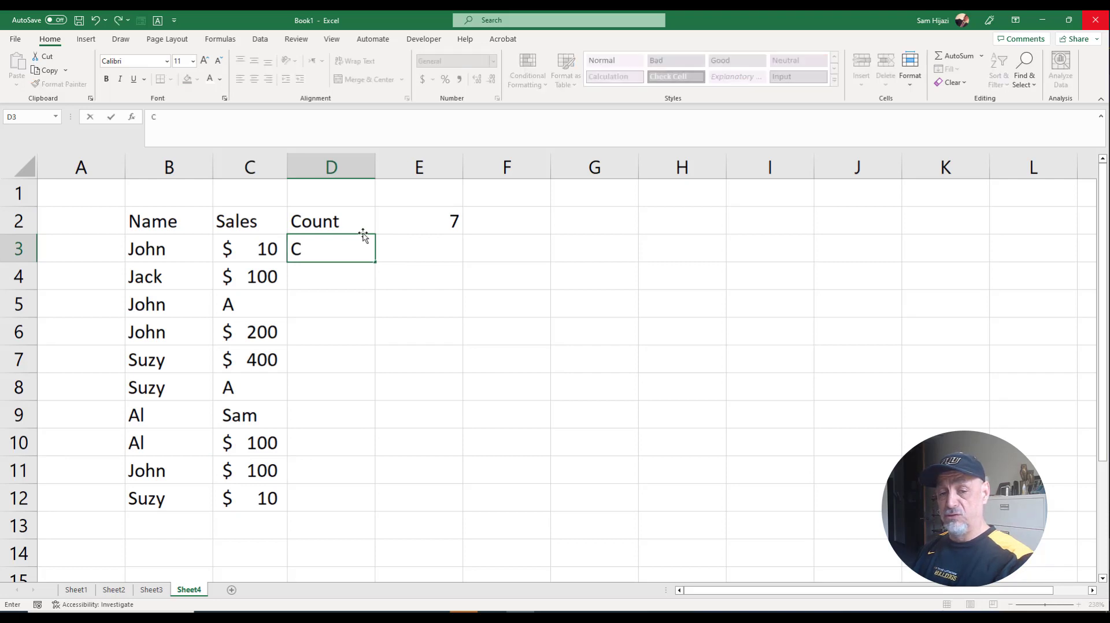
type("ountA")
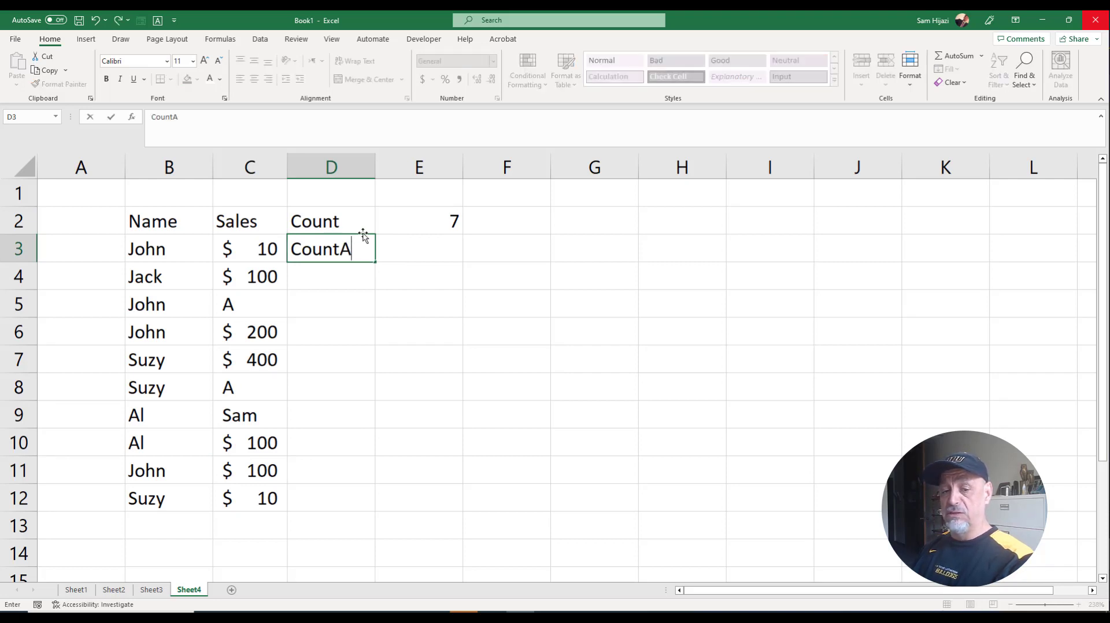
left_click(334, 222)
left_click(341, 248)
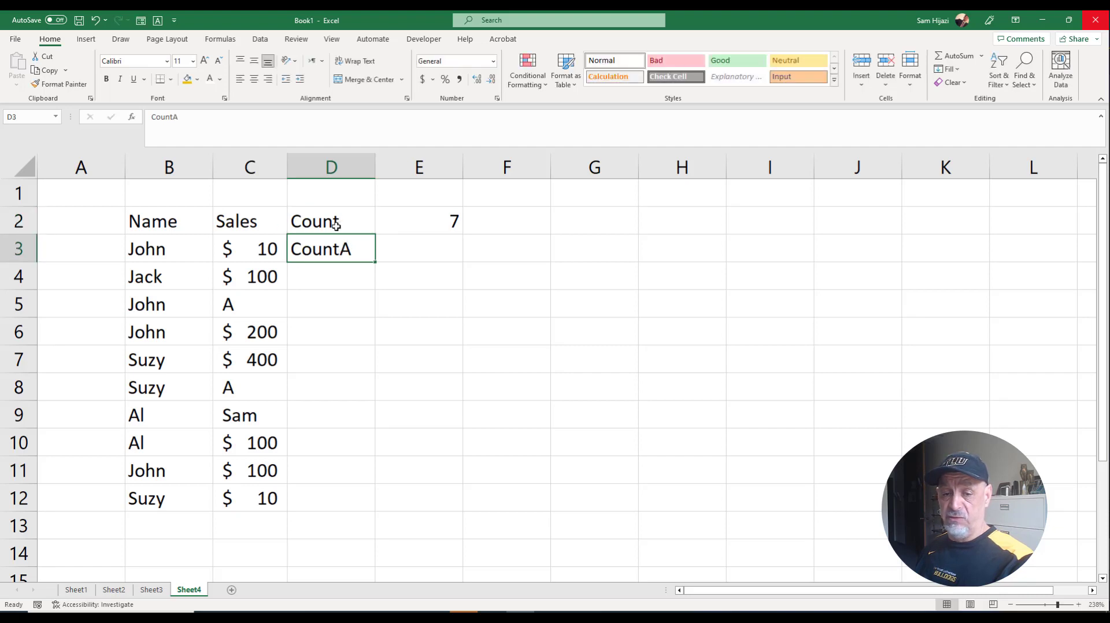
Enter a COUNTA formula in E3 that counts the sales entries in C3:C12.
left_click(428, 249)
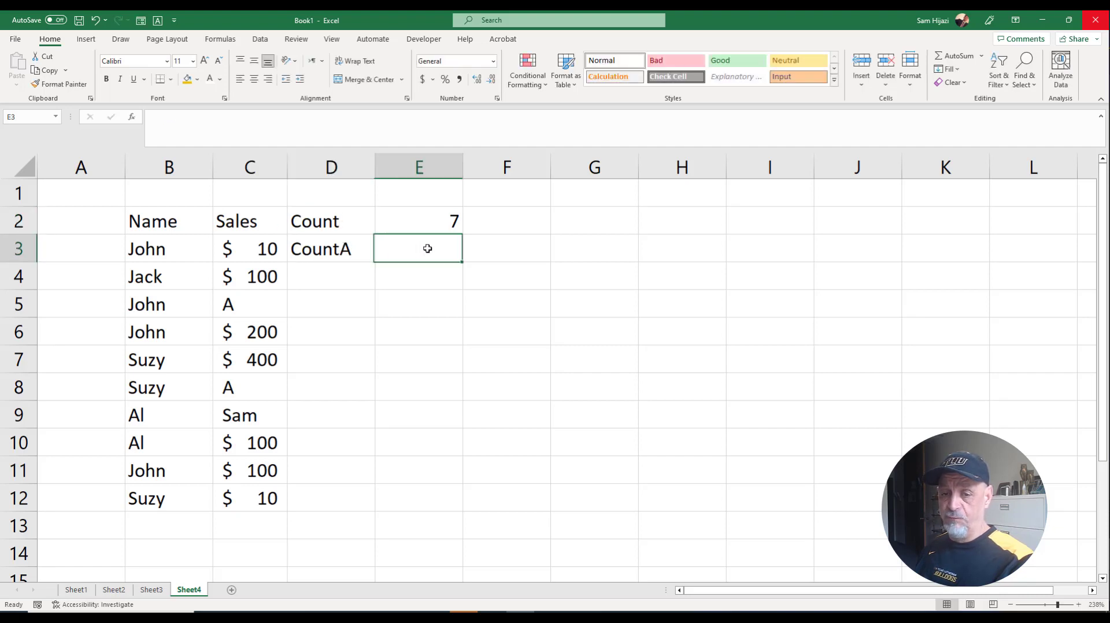
type("=")
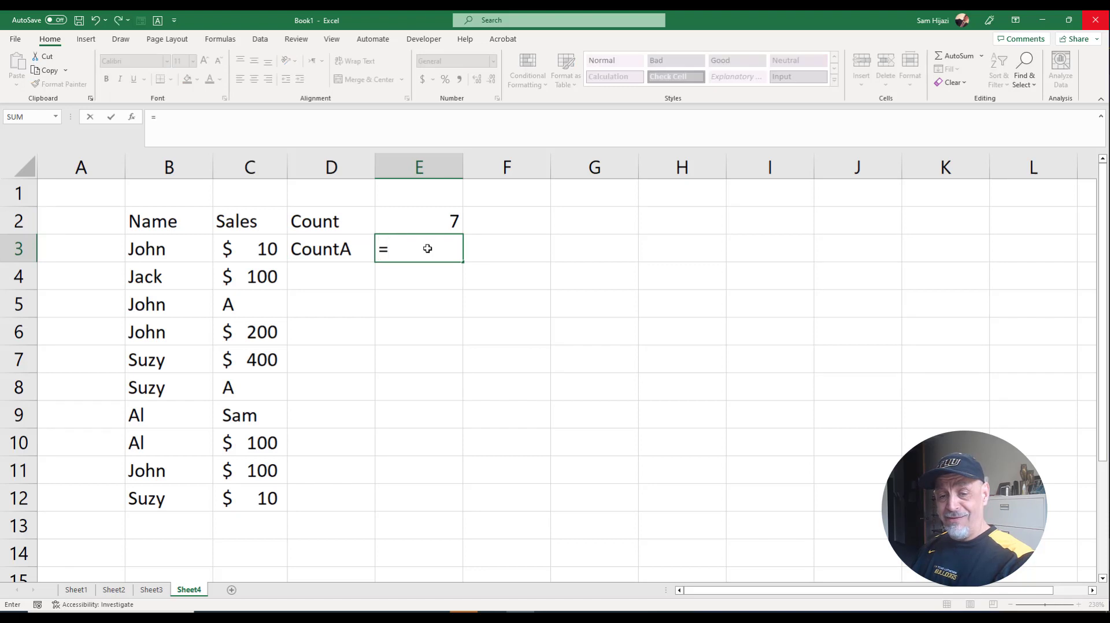
type("co")
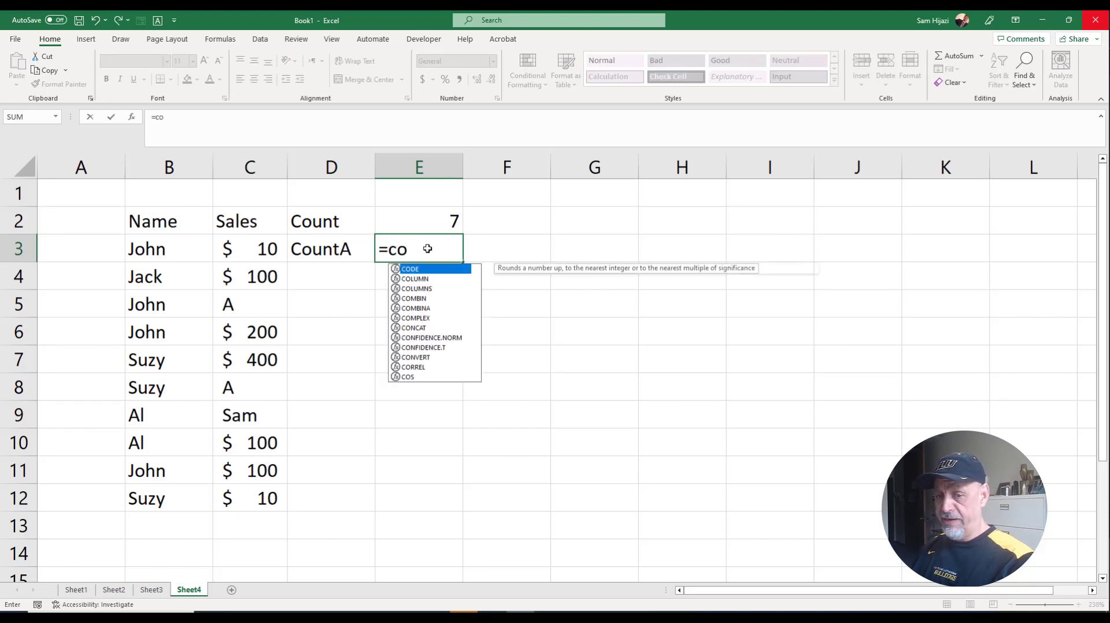
type("untf")
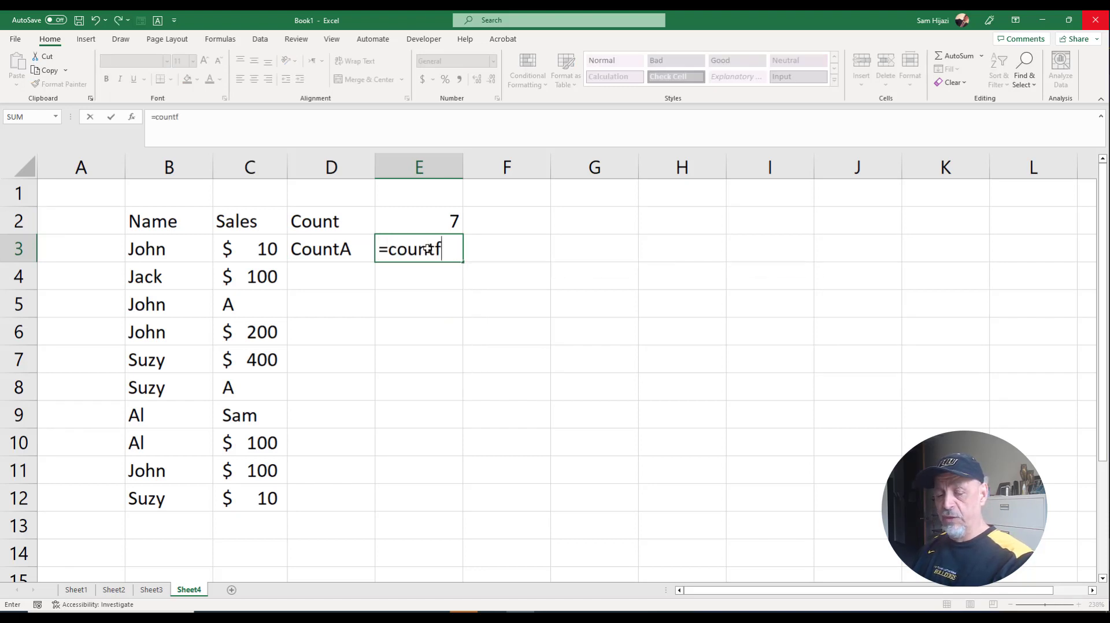
key("BackSpace")
type("a(")
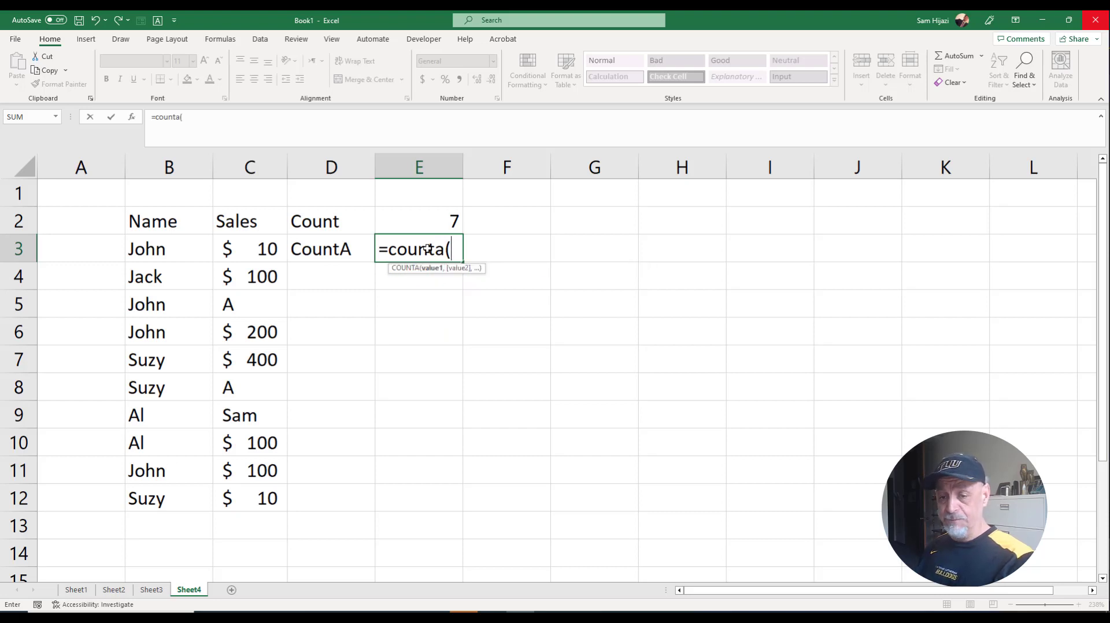
key("BackSpace")
key("BackSpace")
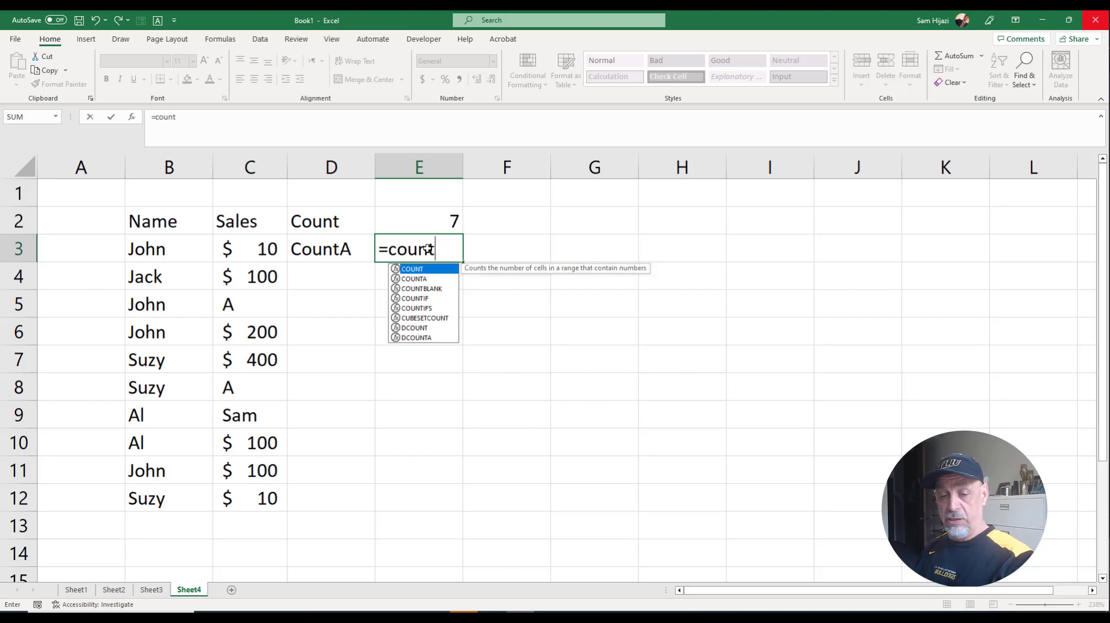
key("Down")
key("Tab")
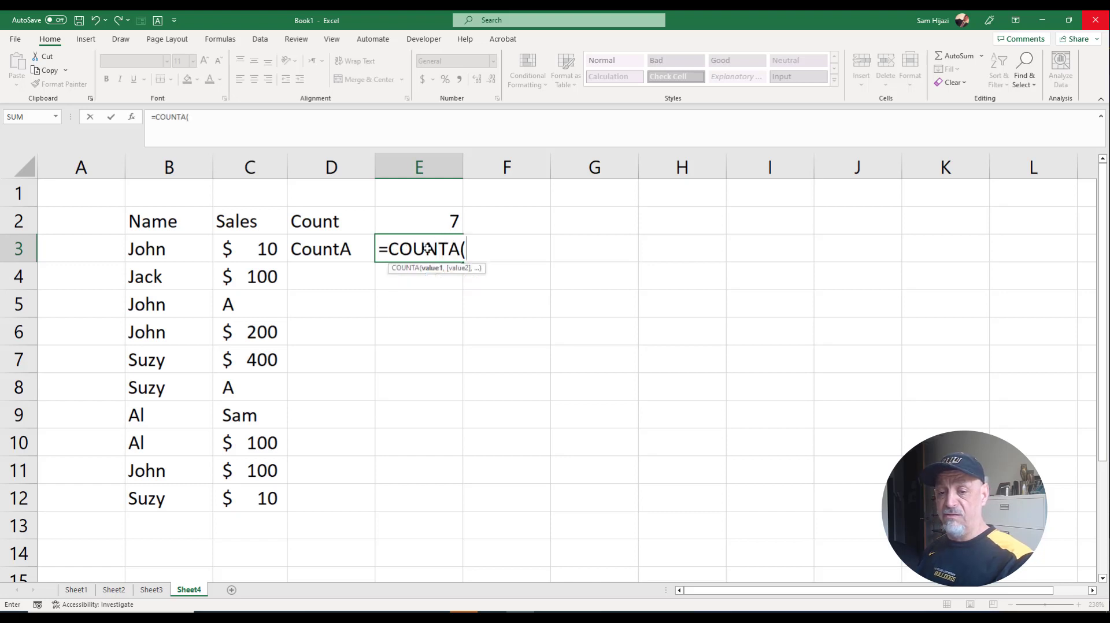
left_click_drag(263, 248, 254, 493)
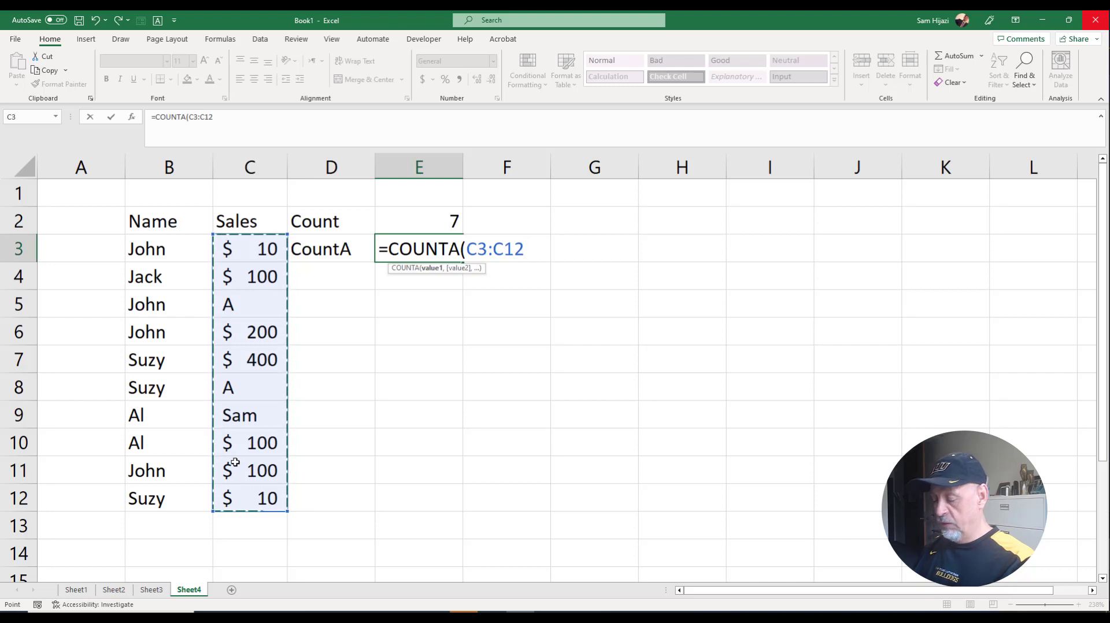
type(")")
key("Return")
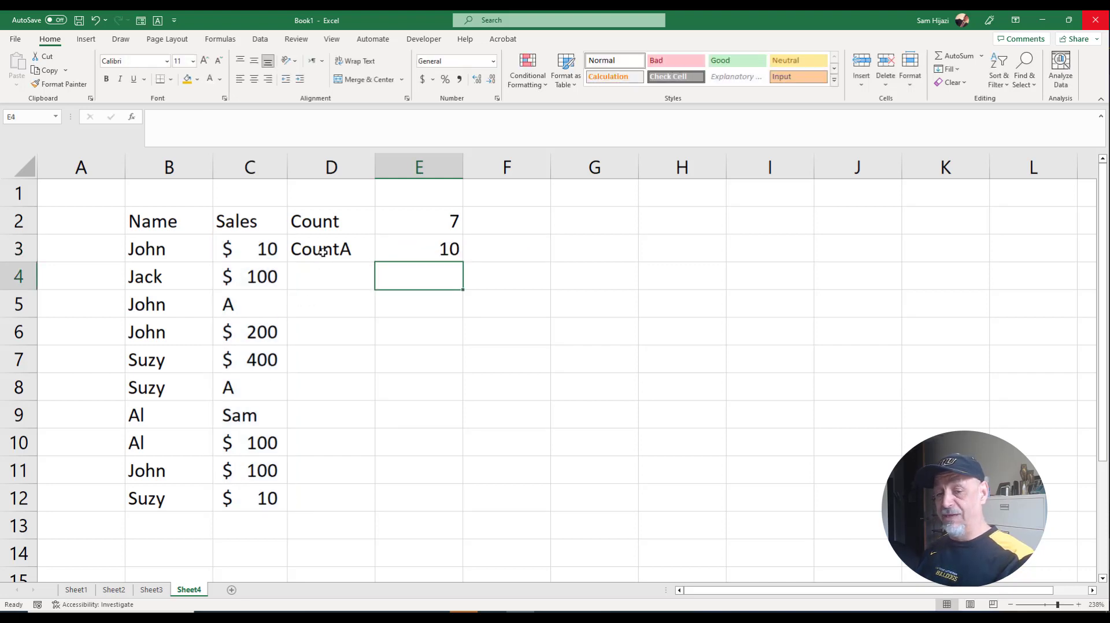
Clear the sales entry in C5 so the cell is blank.
left_click(245, 311)
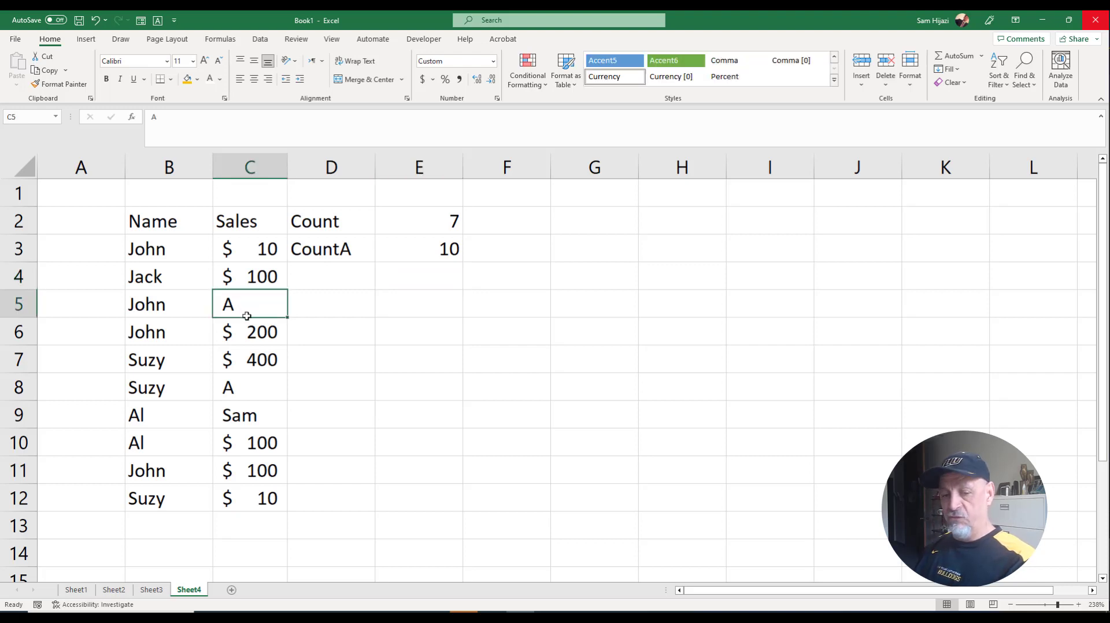
key("BackSpace")
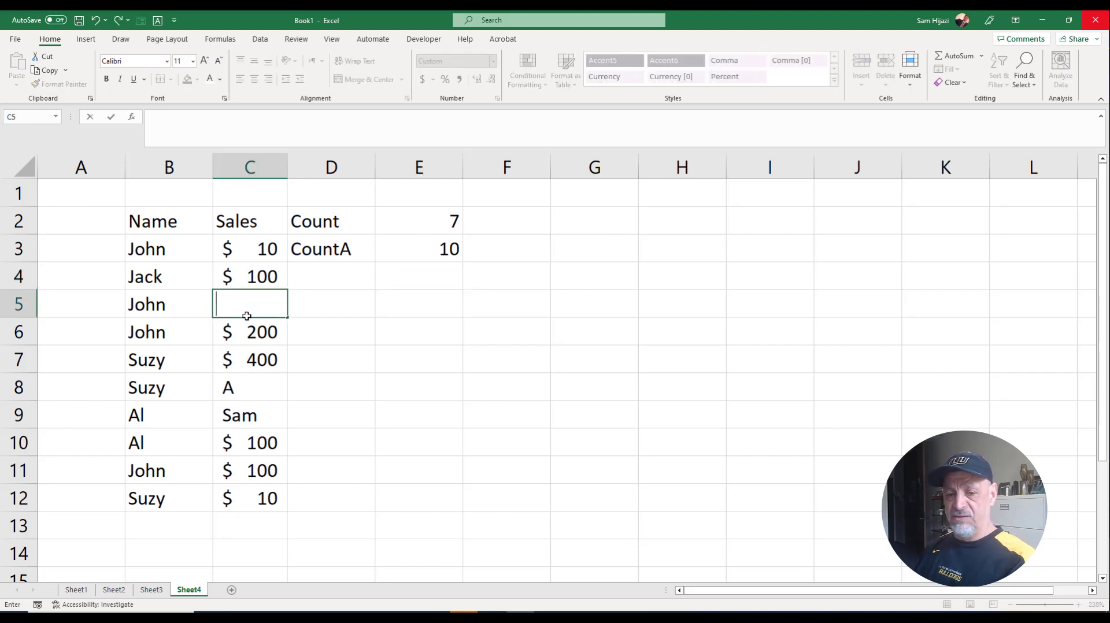
key("Return")
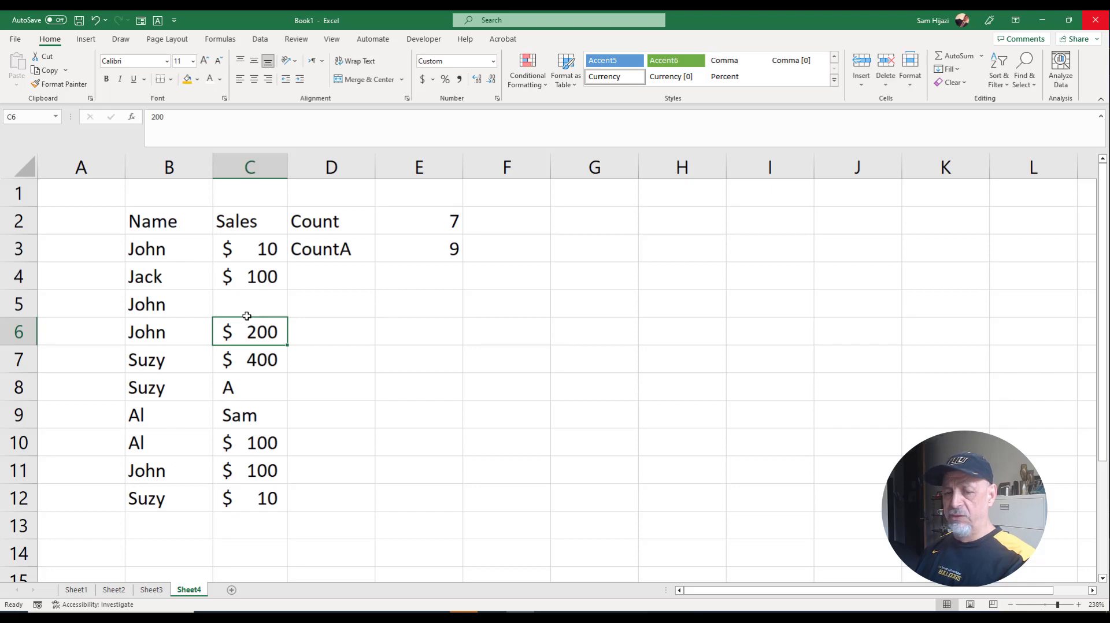
Set the sales value in C5 to 100 and select the Sales column from C2 to C12.
left_click(247, 315)
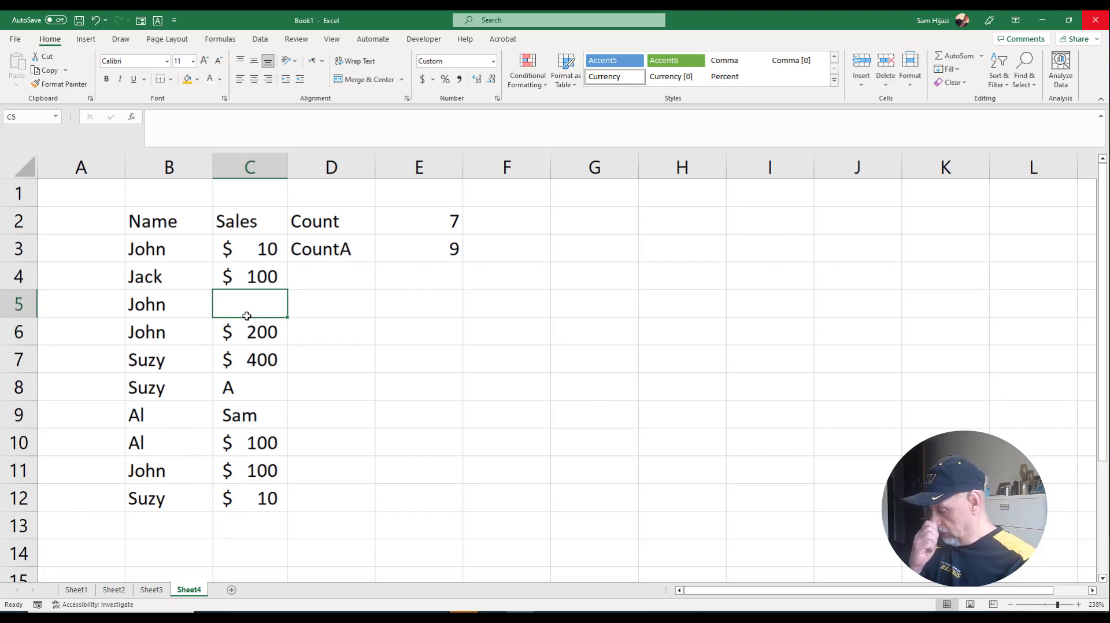
type("100")
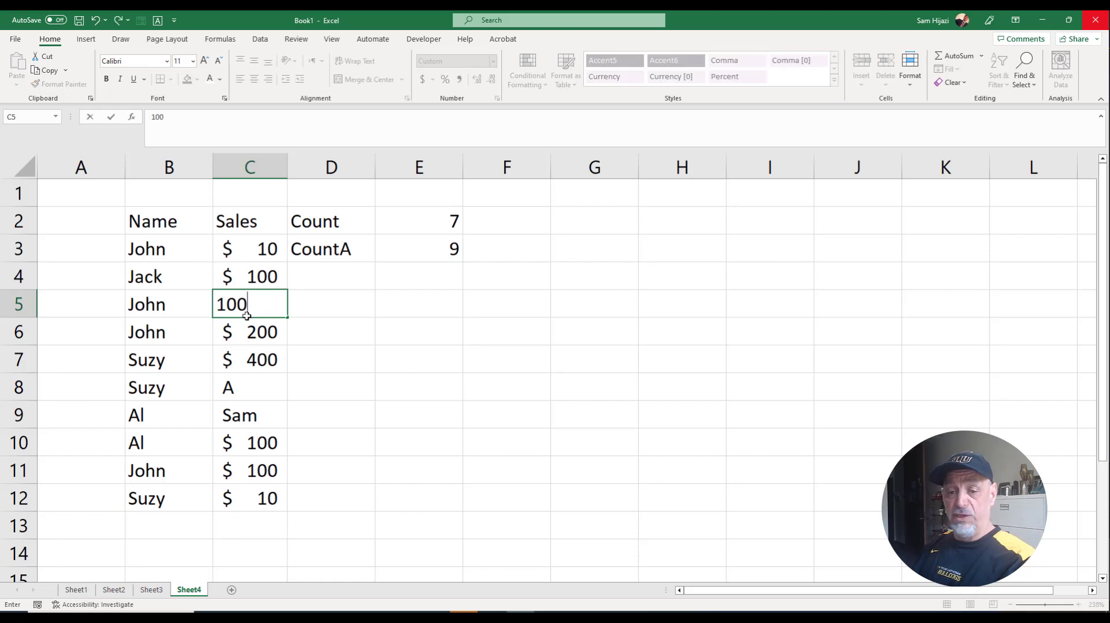
key("Return")
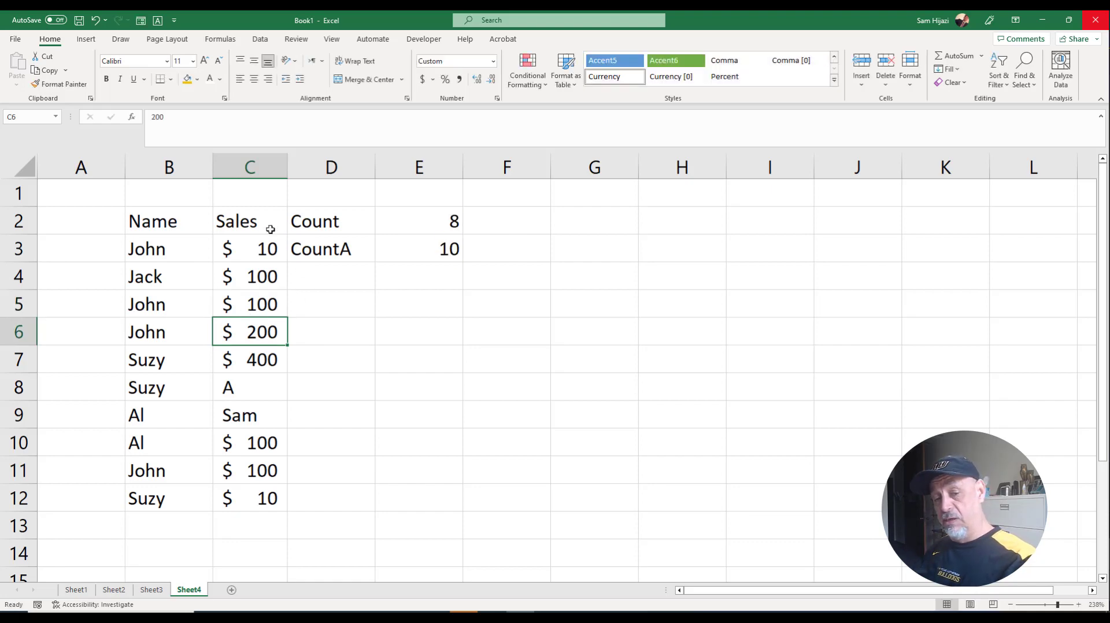
left_click_drag(269, 226, 259, 506)
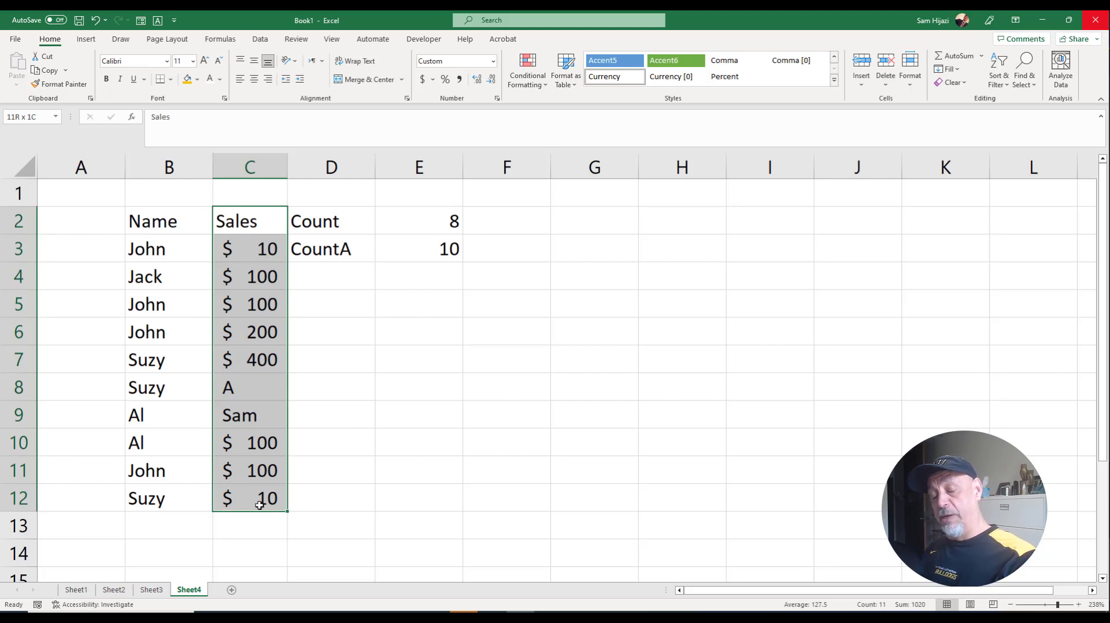
left_click_drag(259, 505, 257, 491)
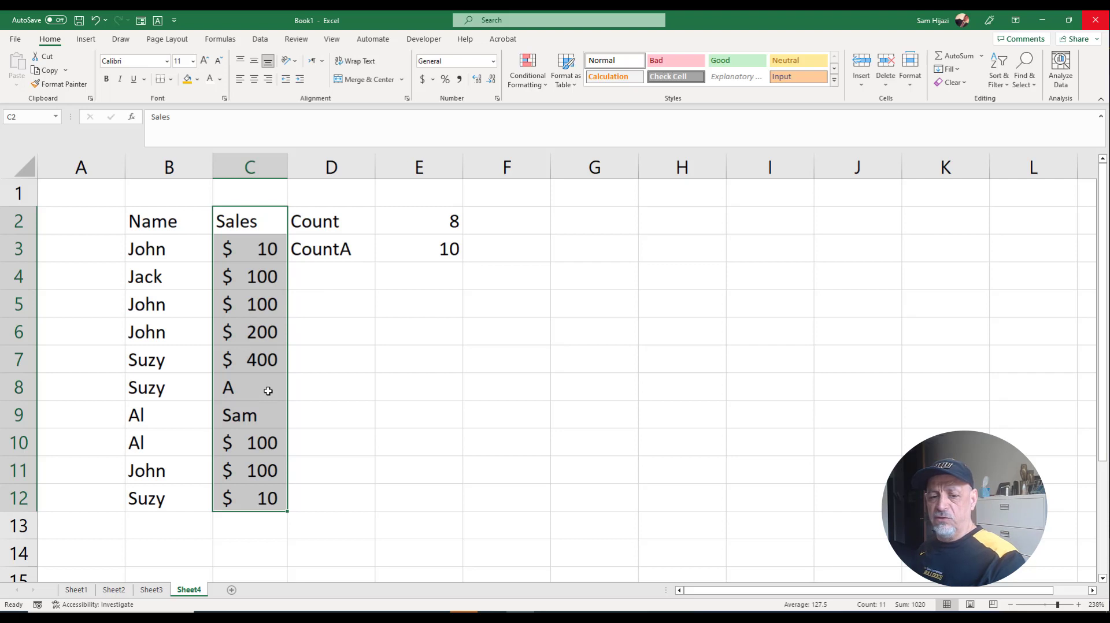
Replace the text entries in the Sales column with numbers: 400 in C8 and 100 in C9.
left_click(263, 388)
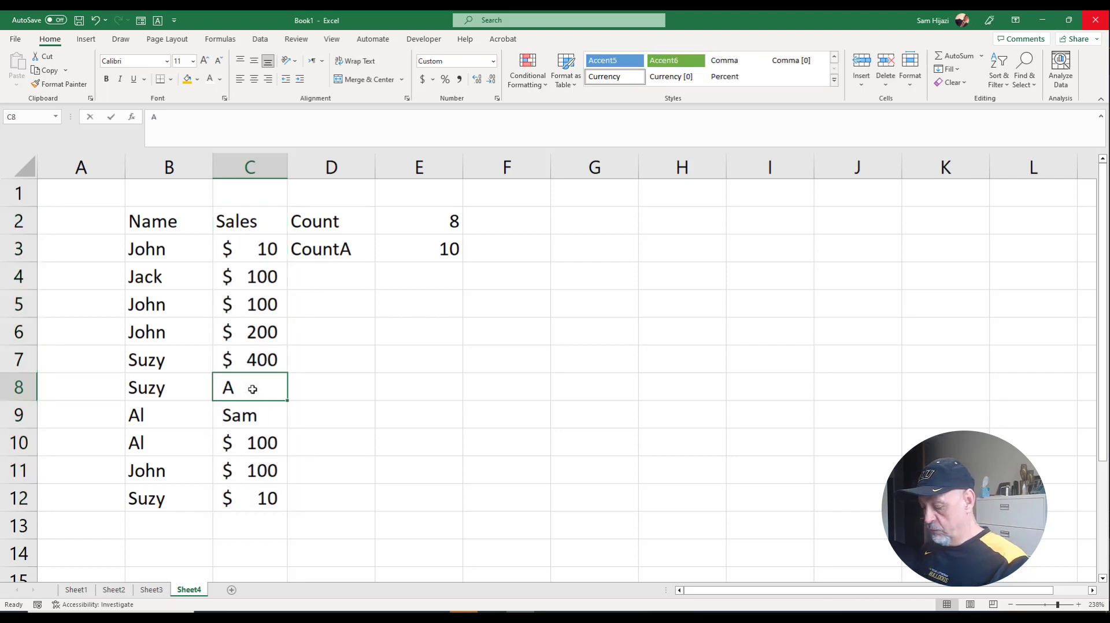
type("400")
key("Return")
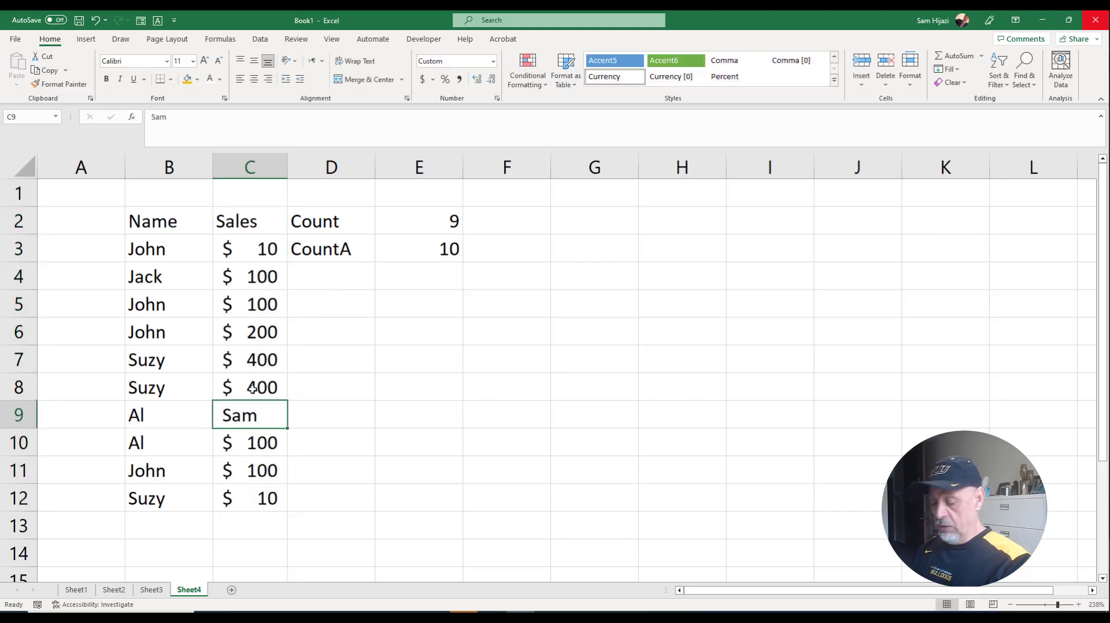
type("100")
key("Return")
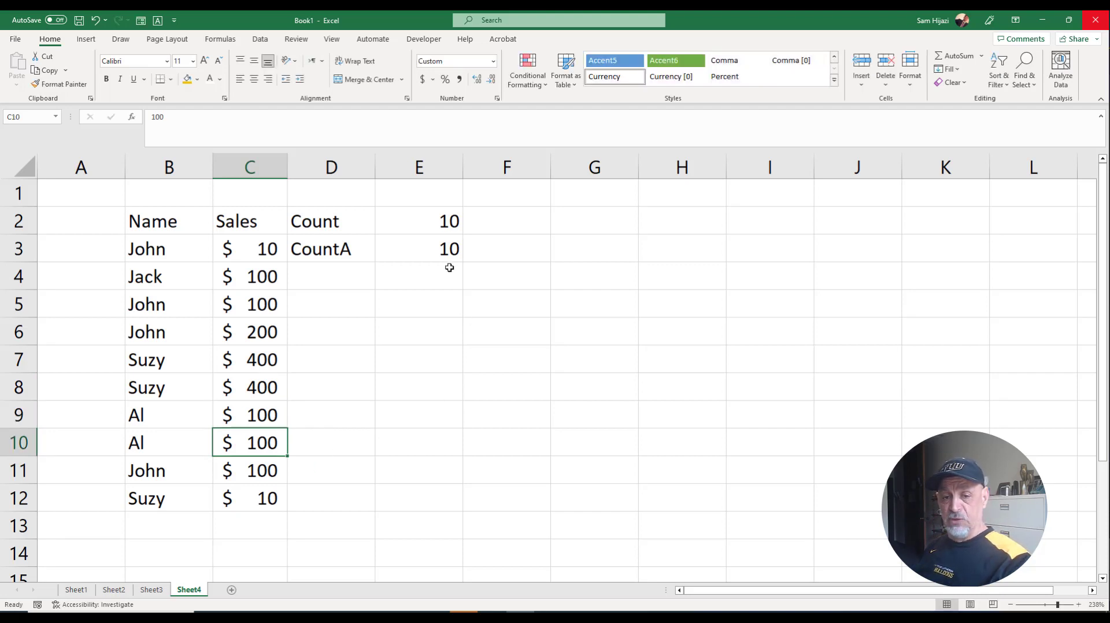
Compare the COUNT and COUNTA results in E2 and E3 with the sales values in C3:C12.
left_click(443, 224)
left_click(445, 241)
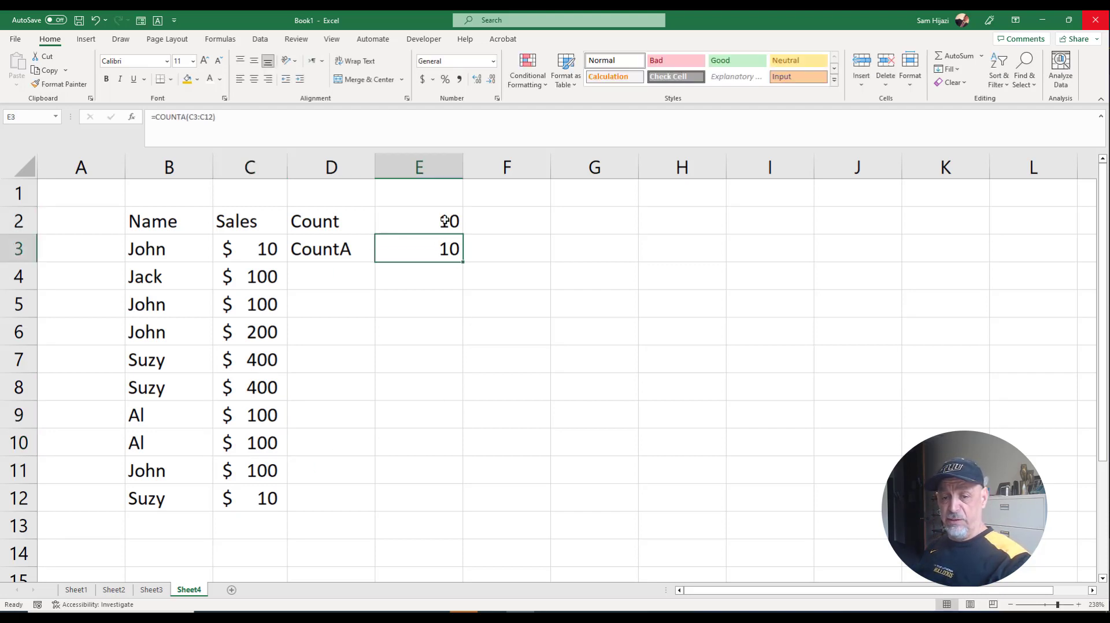
left_click(448, 221)
left_click(437, 248)
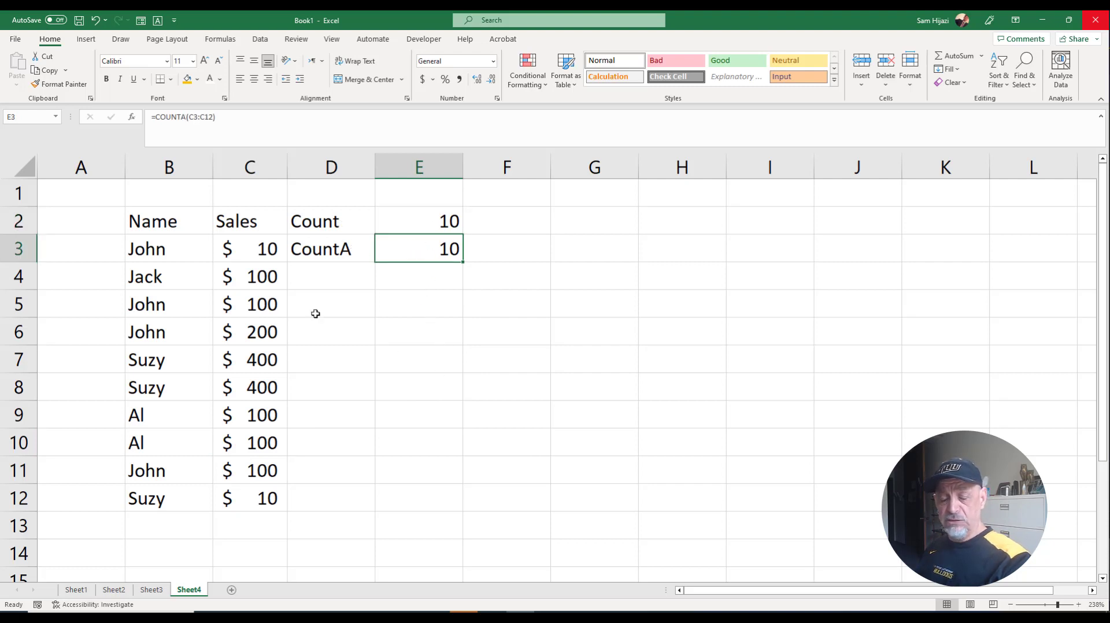
left_click(258, 250)
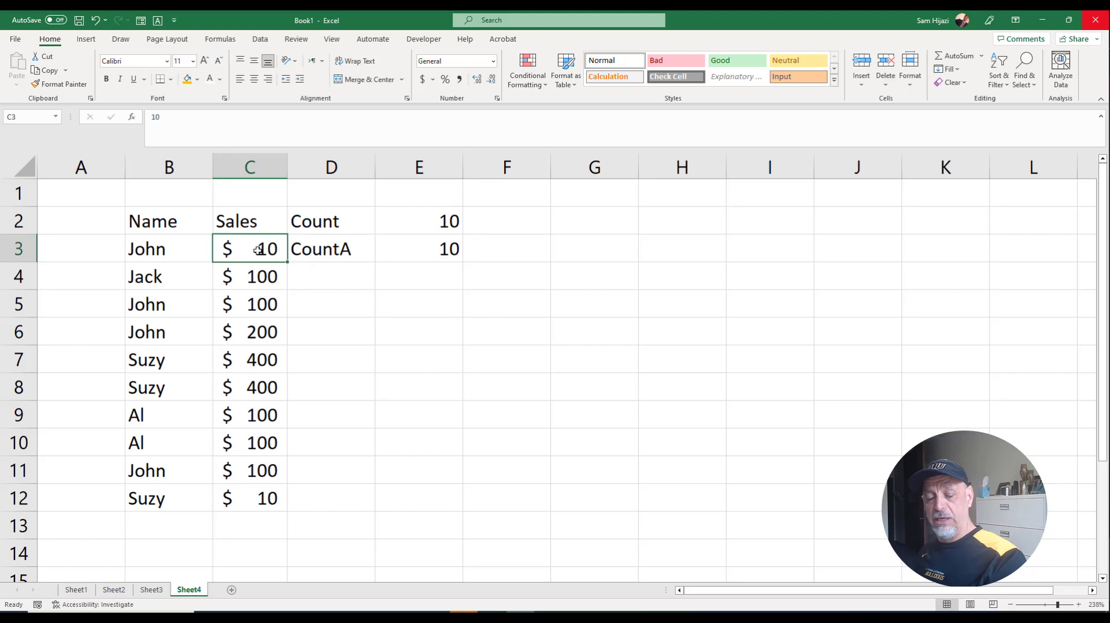
left_click_drag(258, 250, 253, 496)
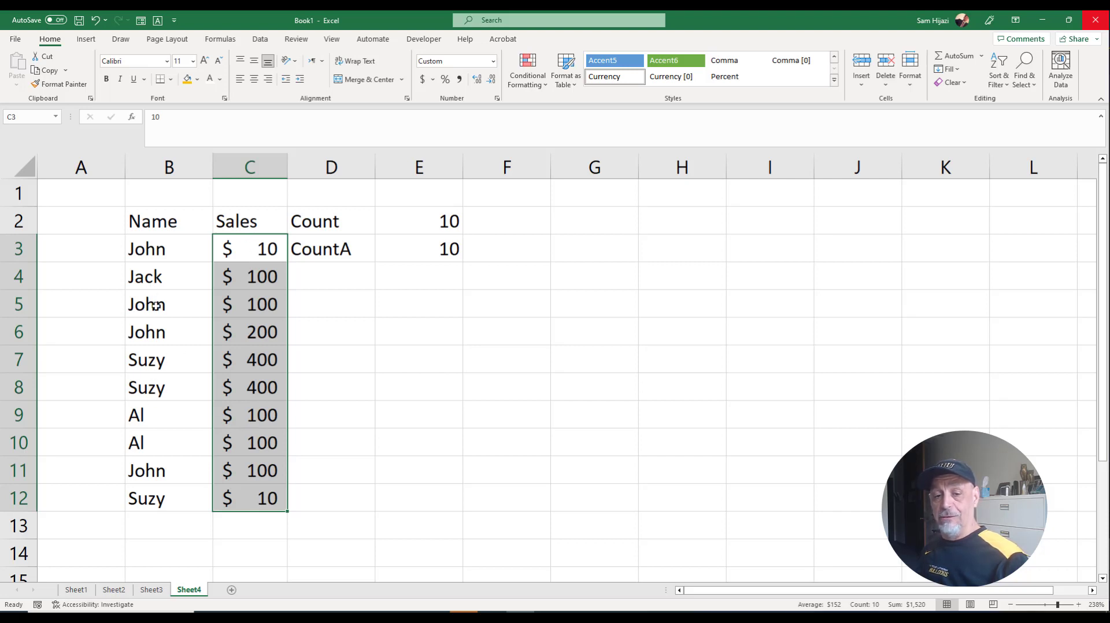
Enter the first name from B3 in F5 as the name to count.
left_click(487, 308)
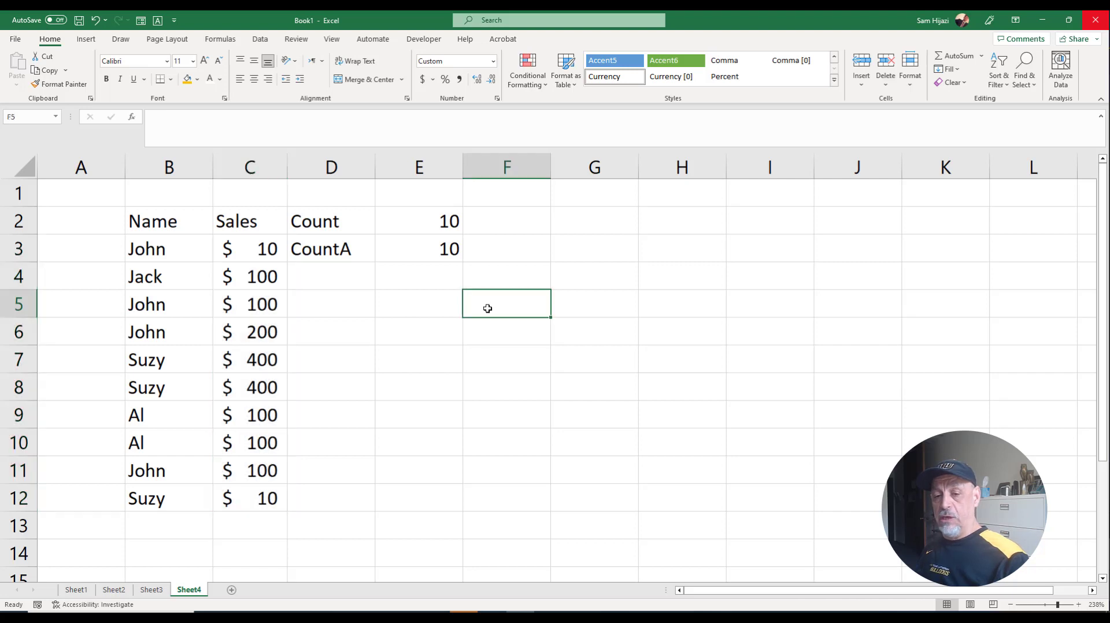
type("John")
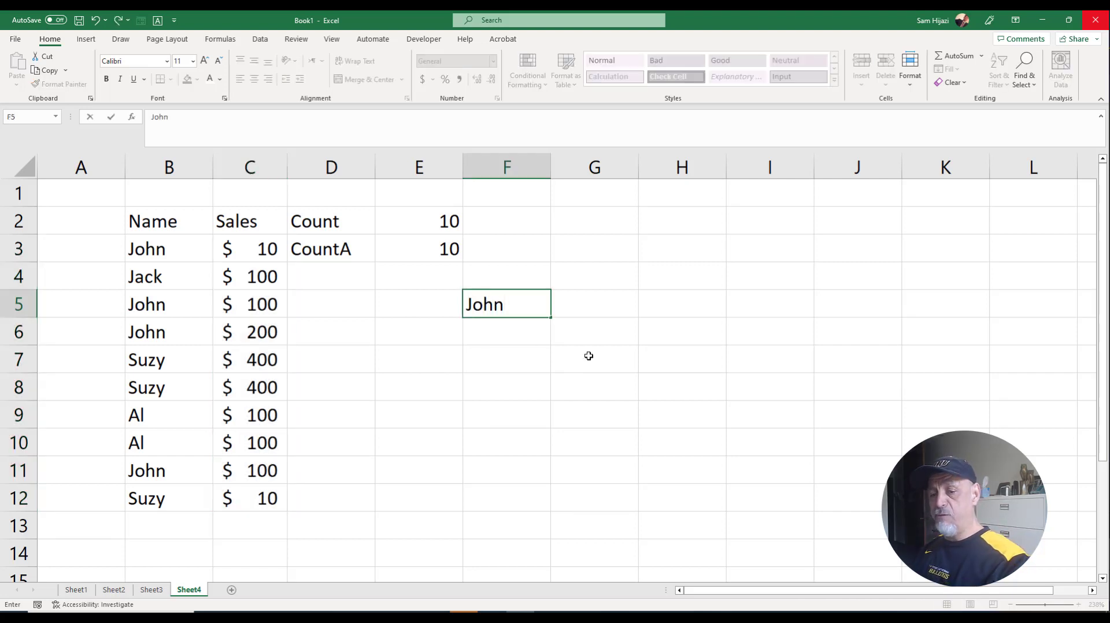
key("Tab")
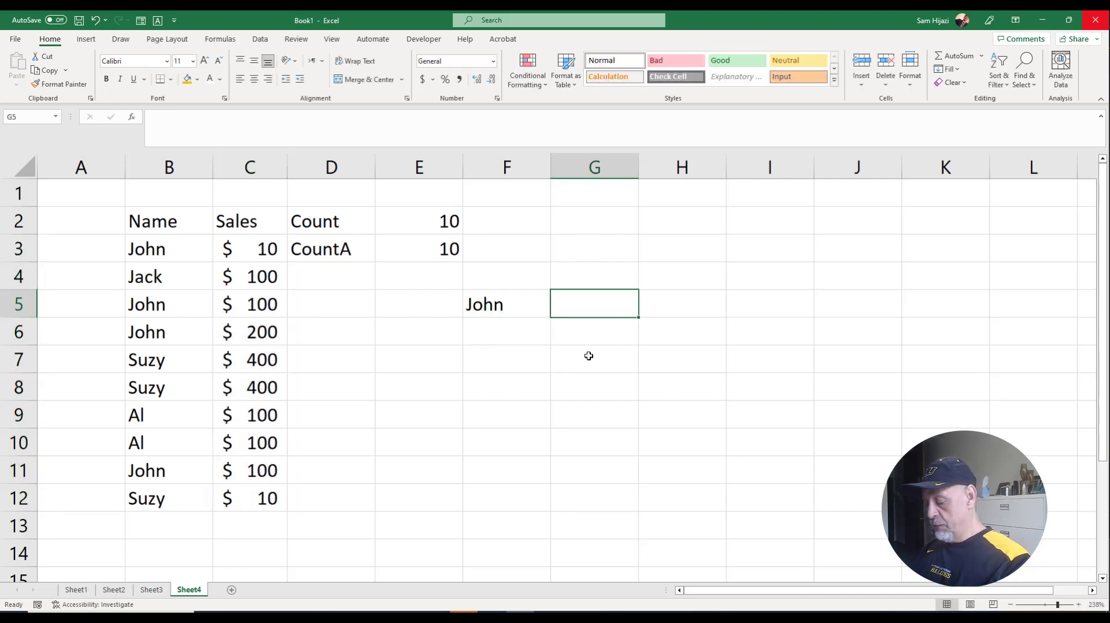
Start a COUNTIF formula in G5 with the Name column cells B2:B12 as its range.
type("=")
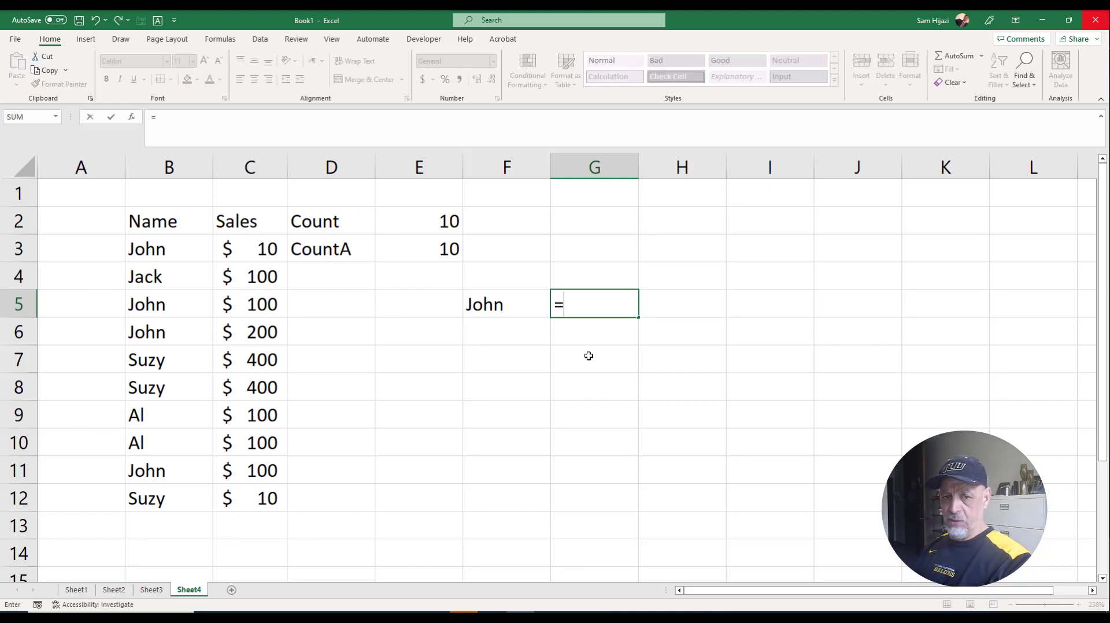
type("c")
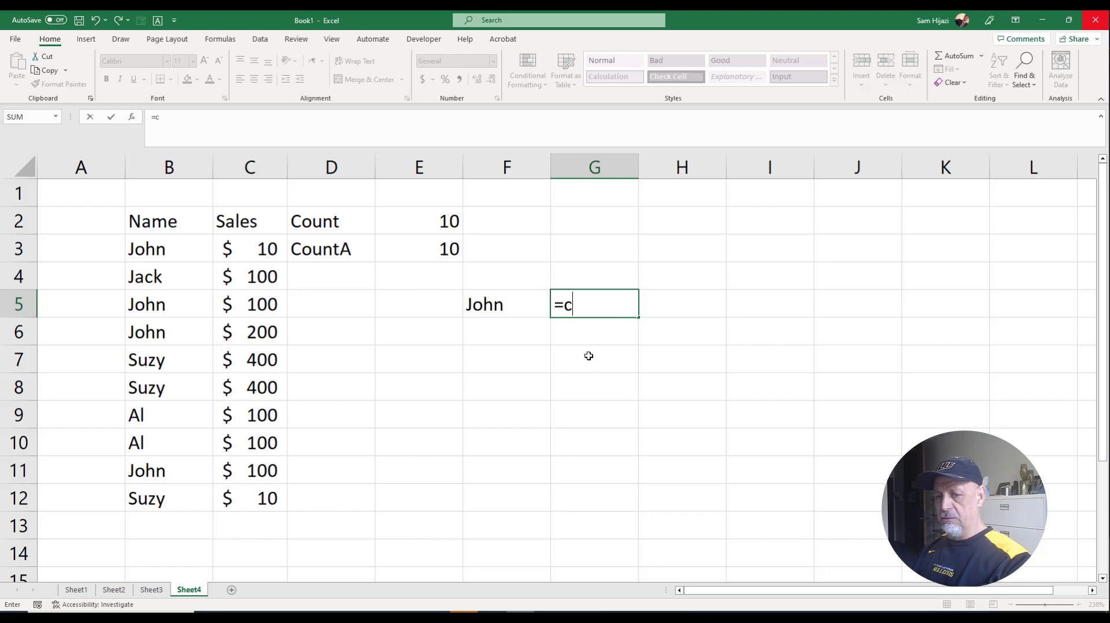
type("ountif")
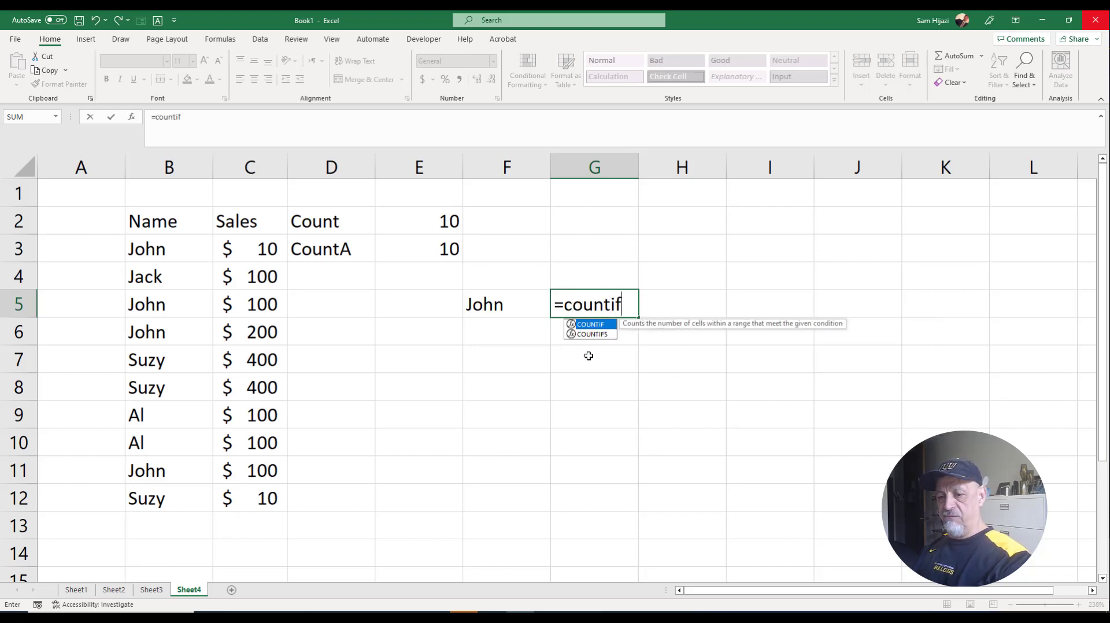
key("Tab")
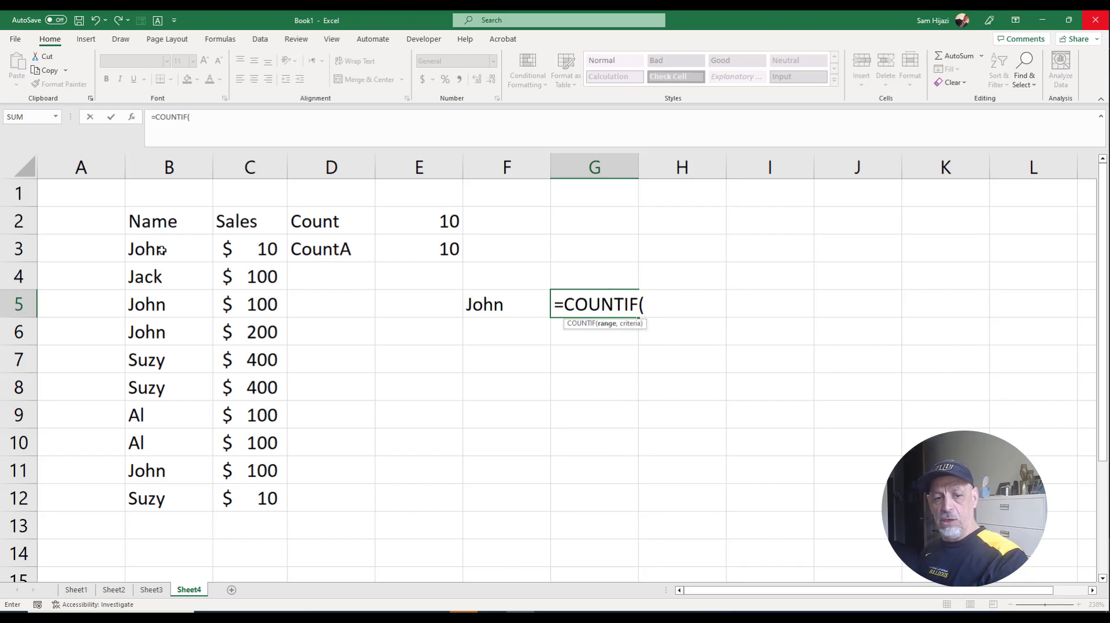
left_click_drag(165, 227, 166, 500)
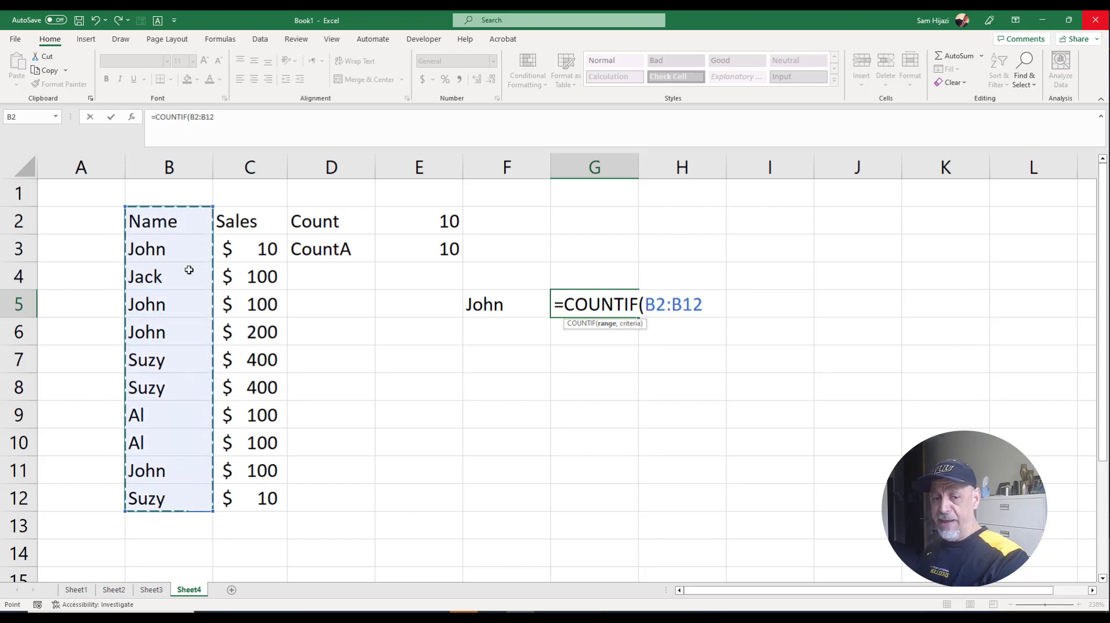
left_click(172, 167)
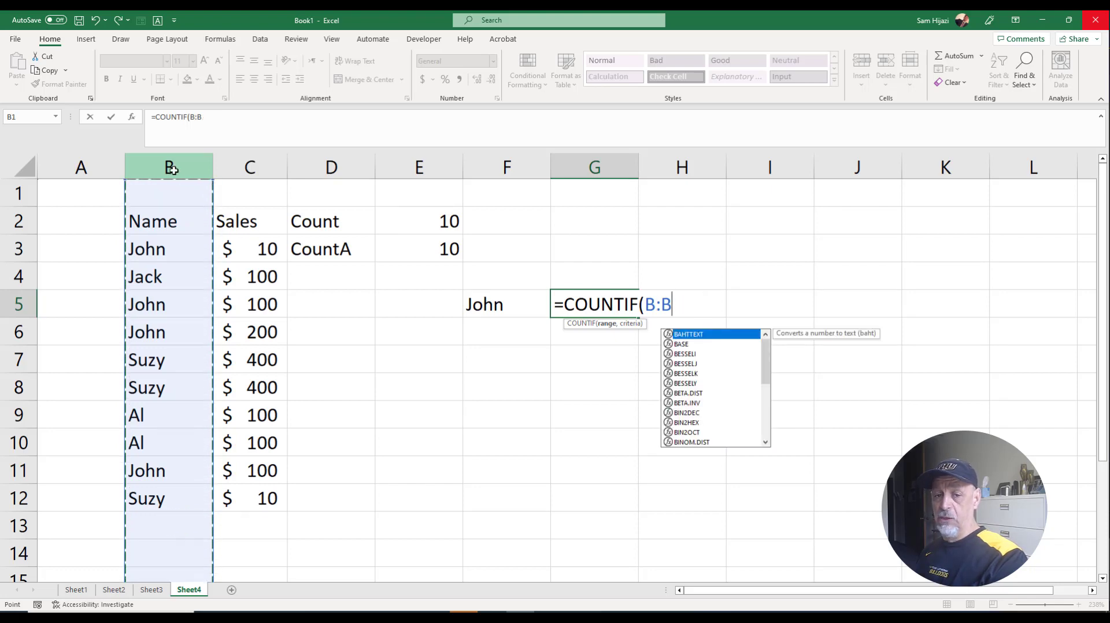
left_click_drag(166, 218, 181, 503)
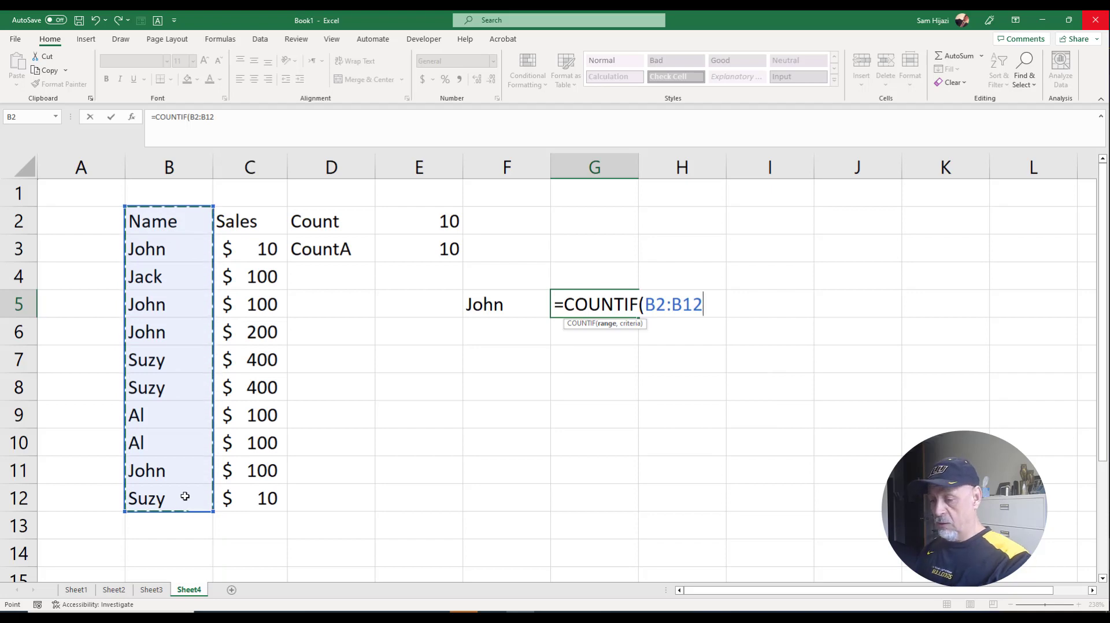
Complete the COUNTIF formula in G5 with the name shown in F5 as a quoted text criterion.
type(",")
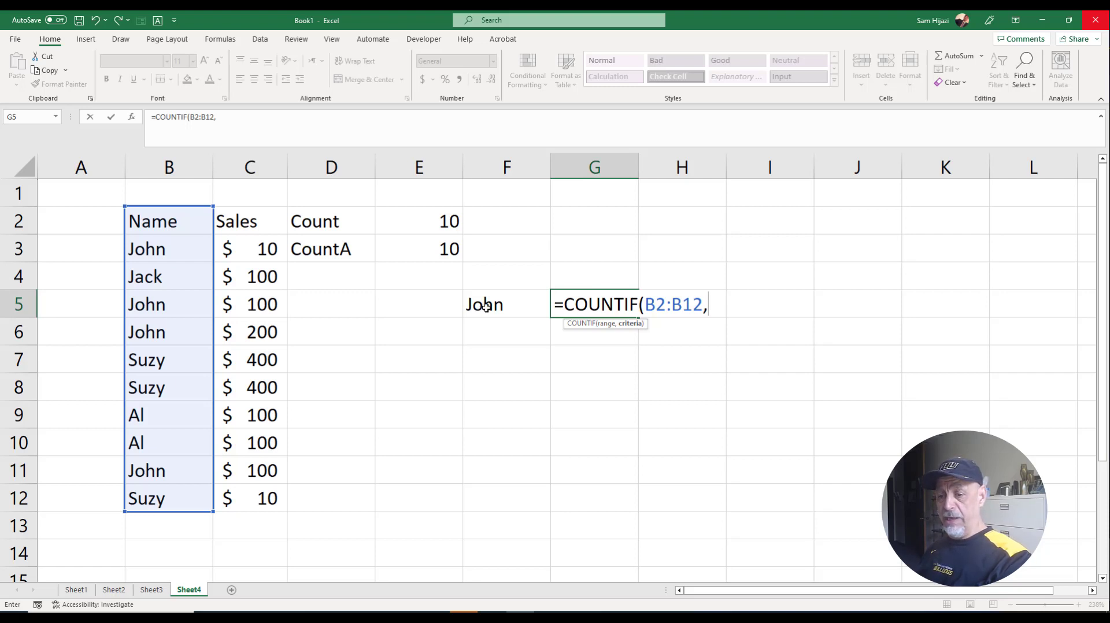
type("\"Ho")
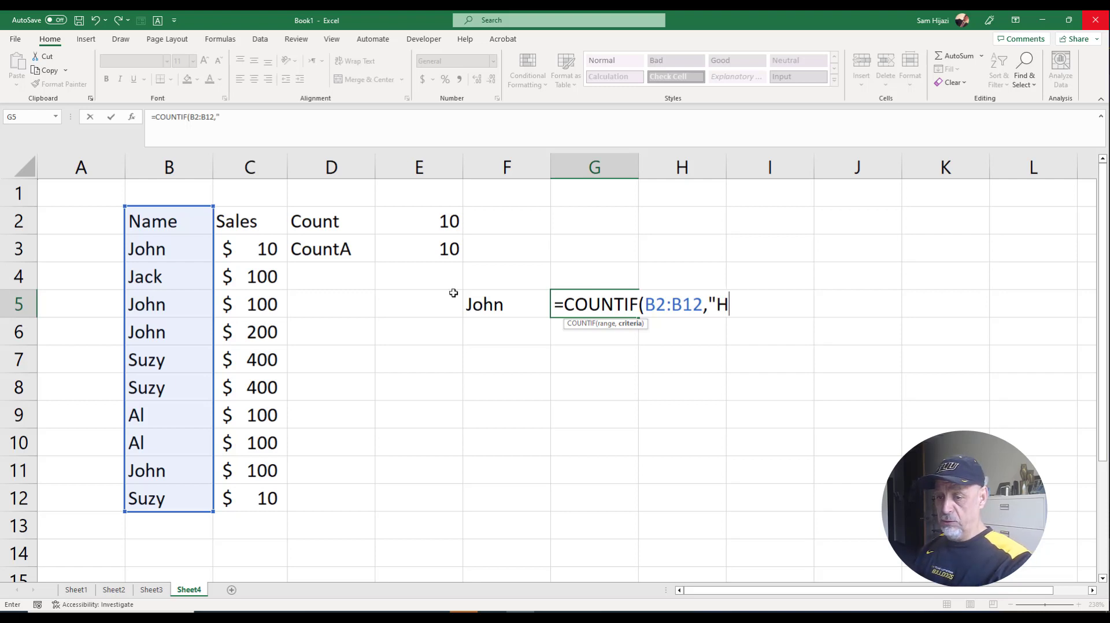
key("BackSpace")
key("BackSpace")
type("Jp")
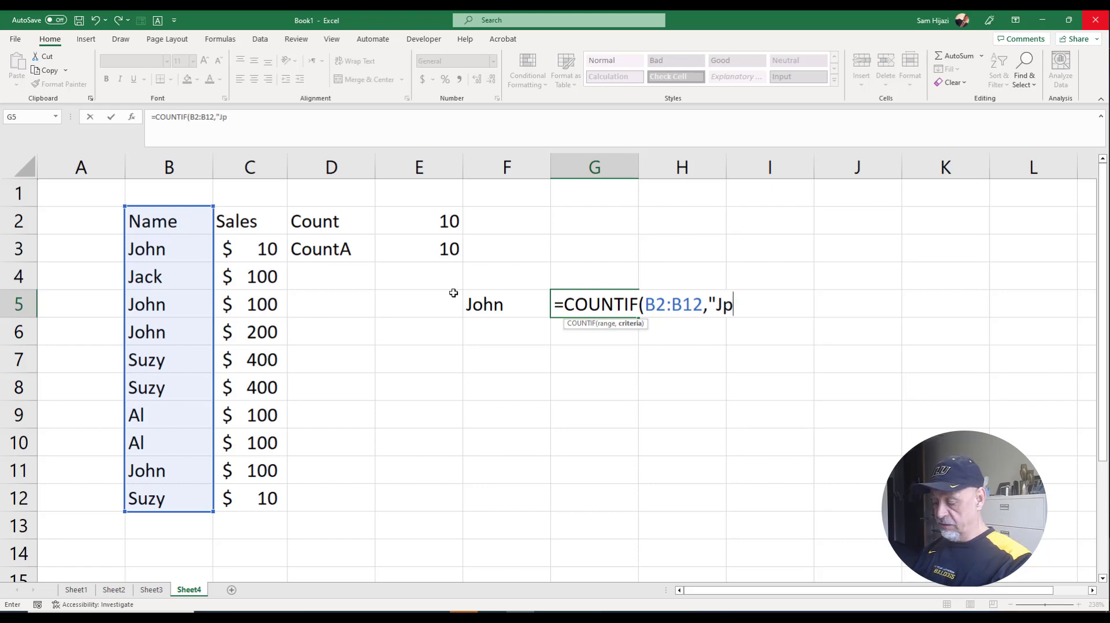
key("BackSpace")
type("o")
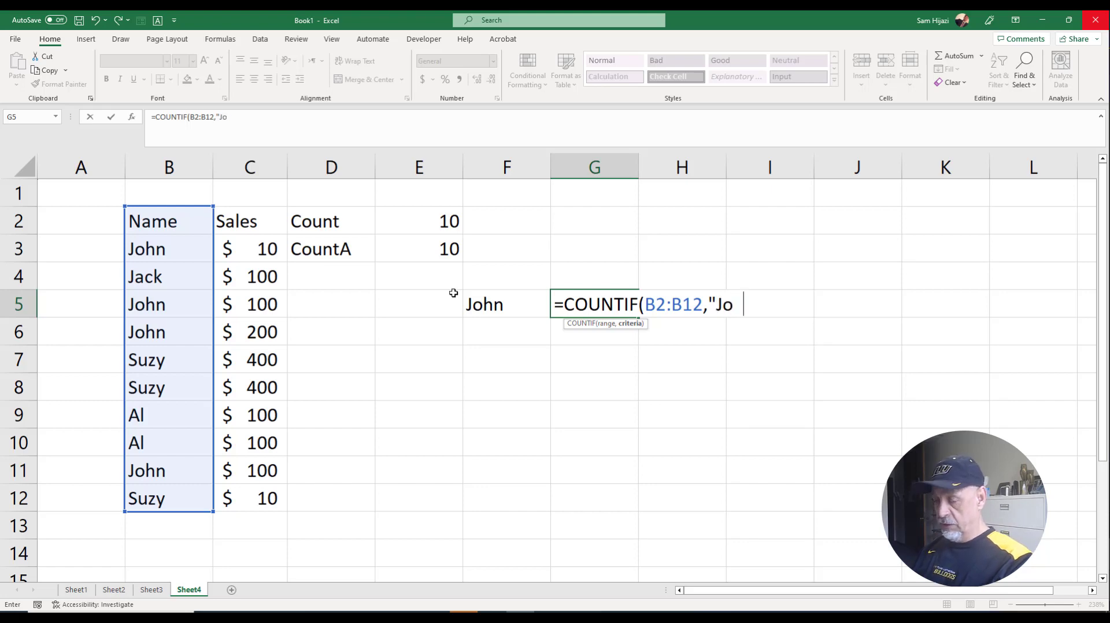
type("hn\")")
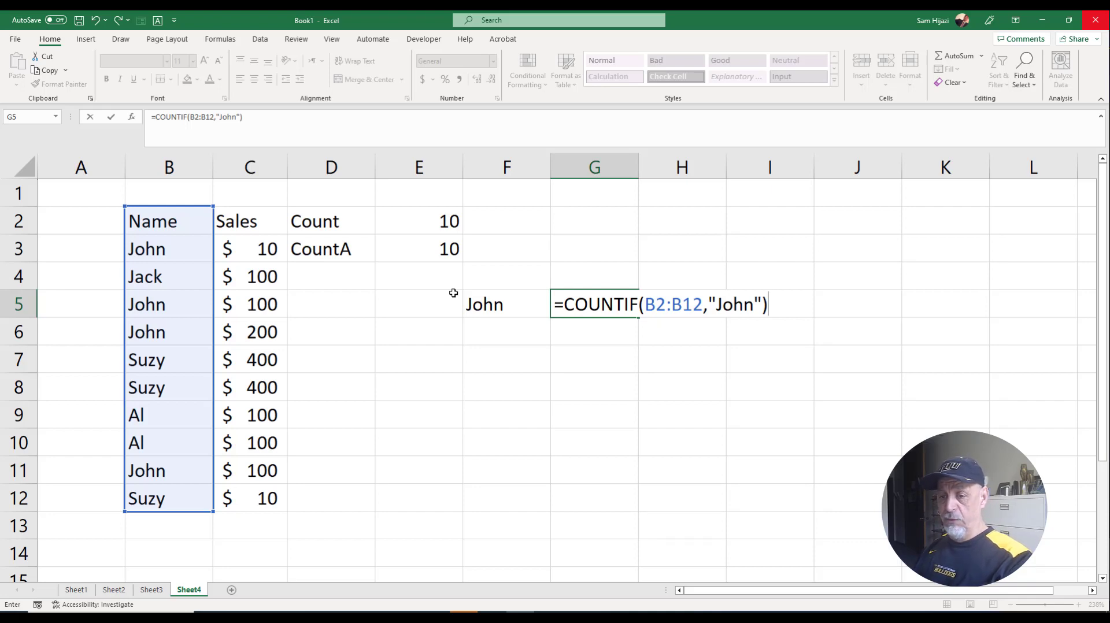
key("Return")
Replace the quoted name in G5's COUNTIF formula with a reference to cell F5.
left_click(608, 301)
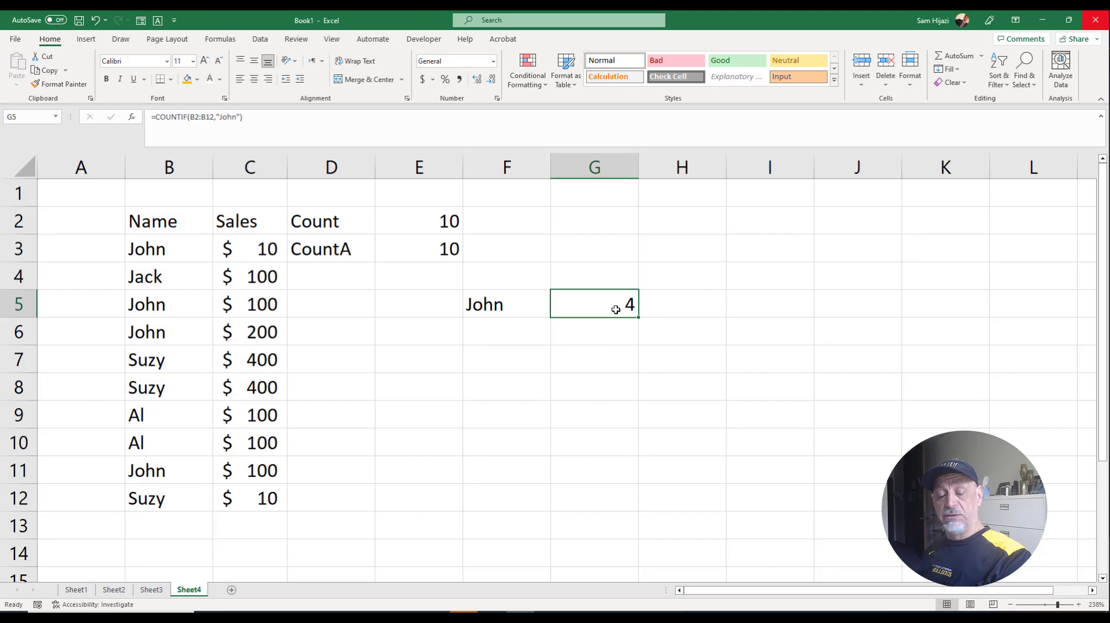
double_click(557, 297)
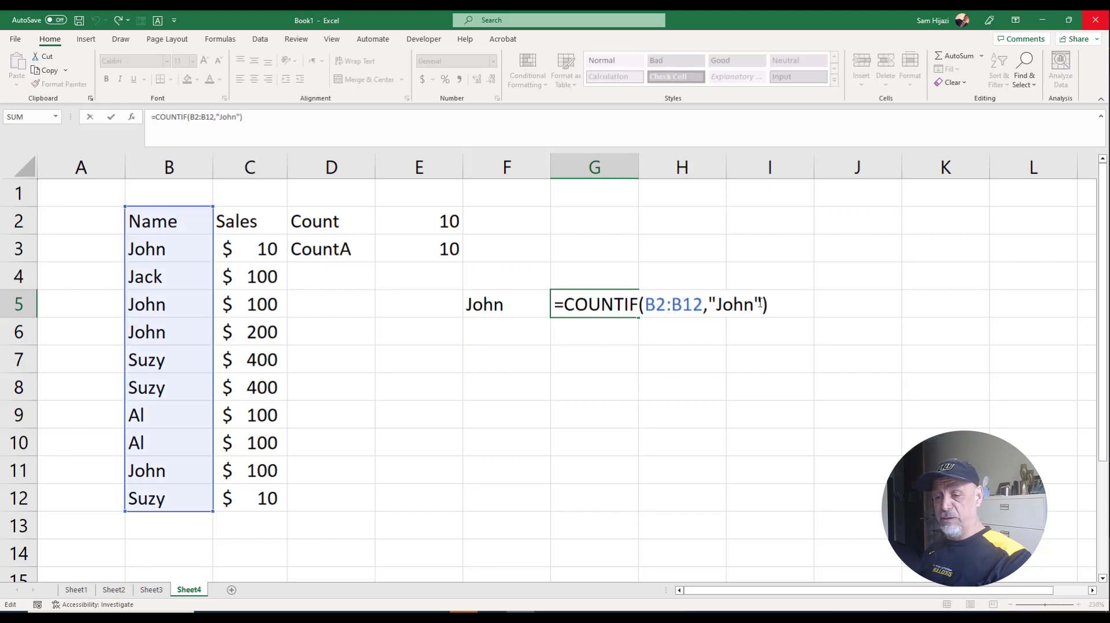
left_click_drag(760, 305, 707, 305)
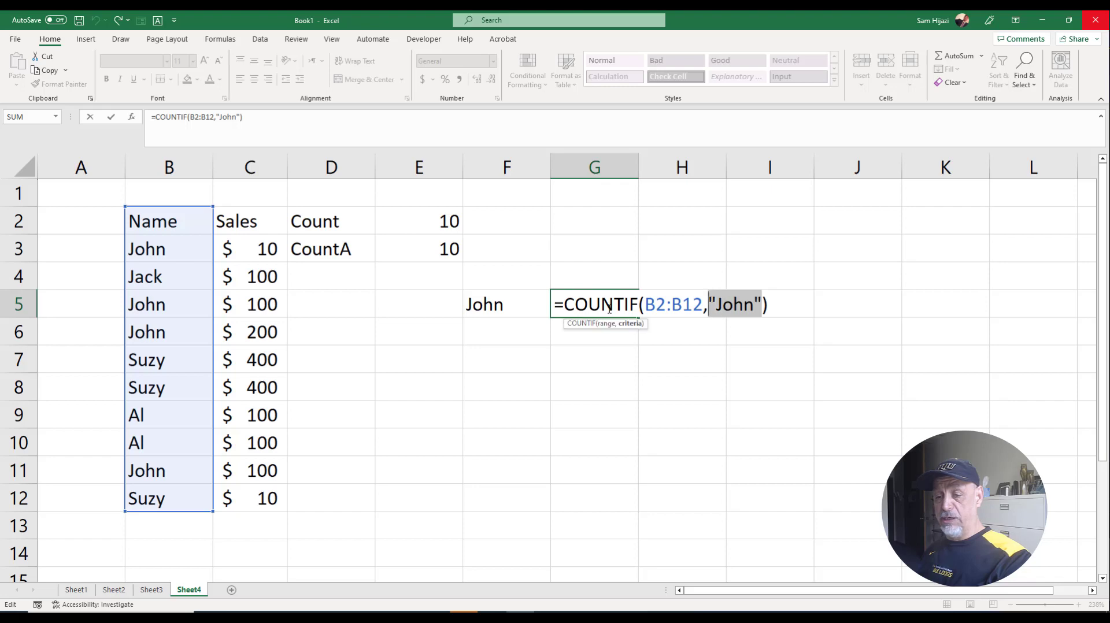
left_click(504, 308)
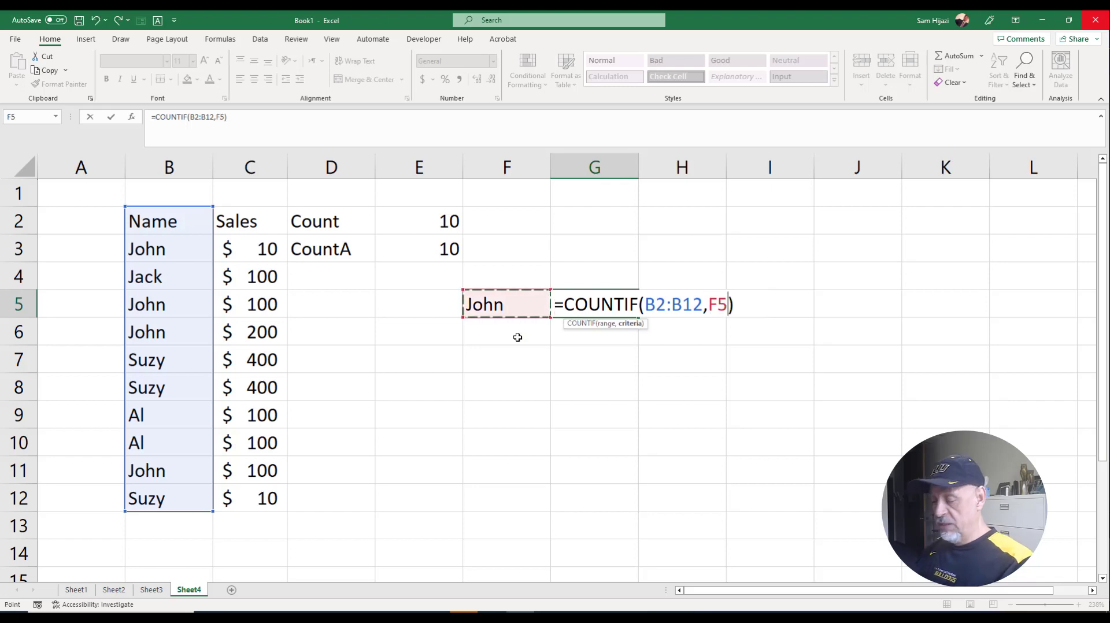
key("Return")
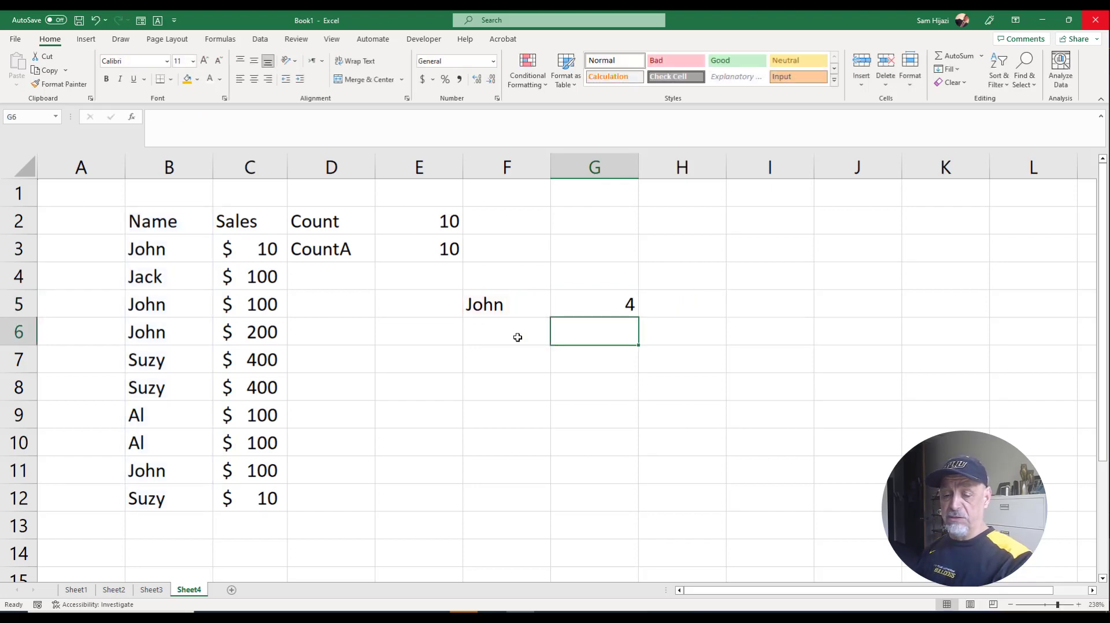
Change the name to count in F5 to the one listed in B7.
left_click(521, 310)
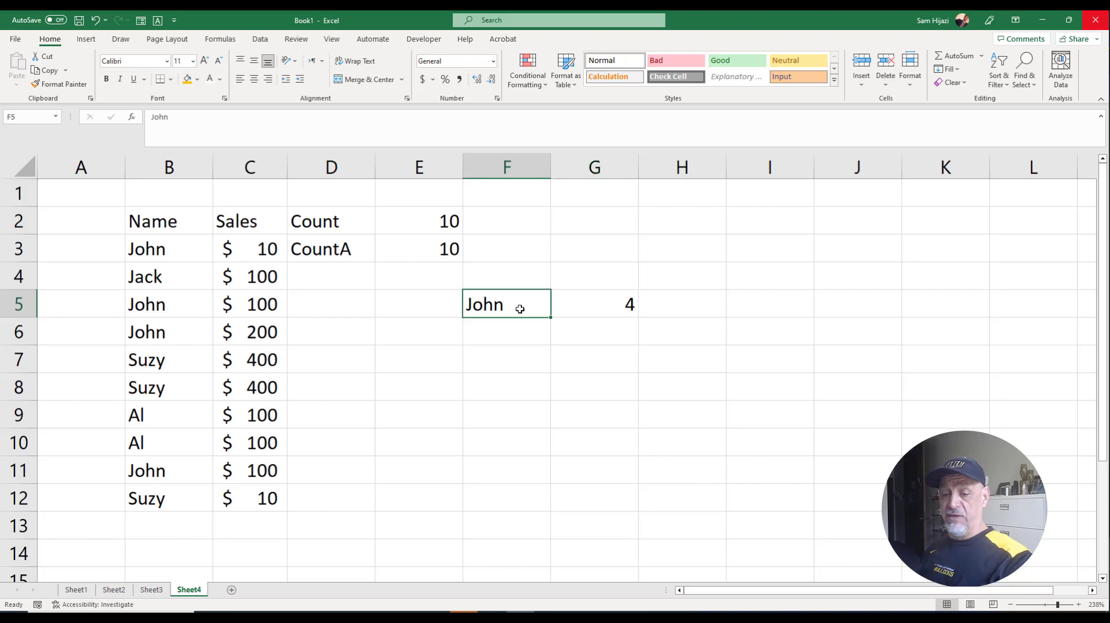
type("suzy")
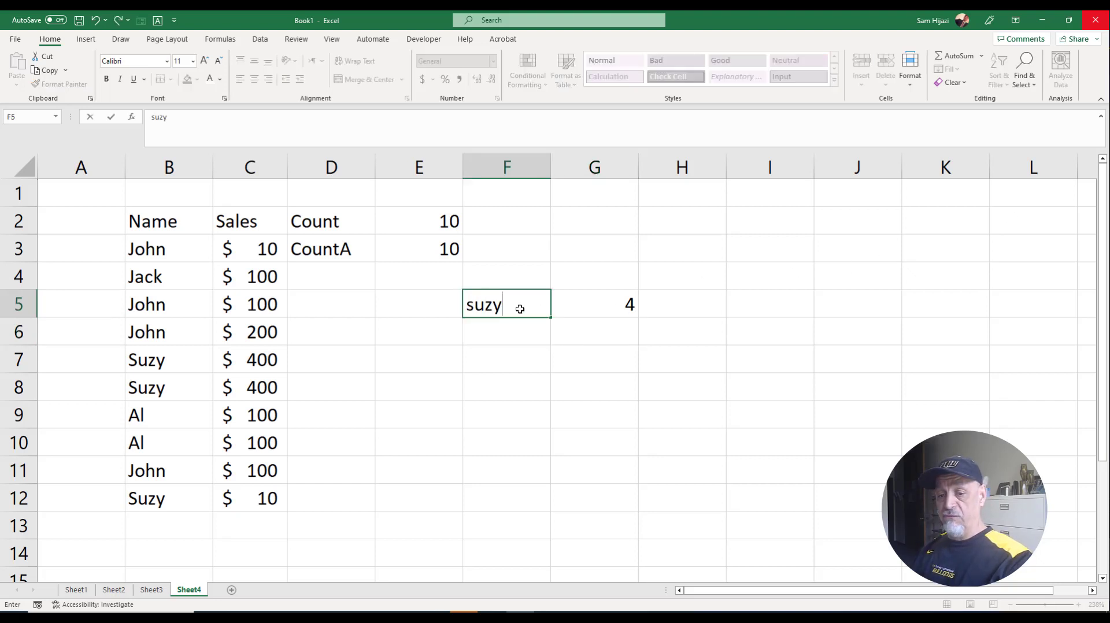
key("BackSpace")
key("BackSpace")
key("BackSpace")
key("BackSpace")
type("Sy")
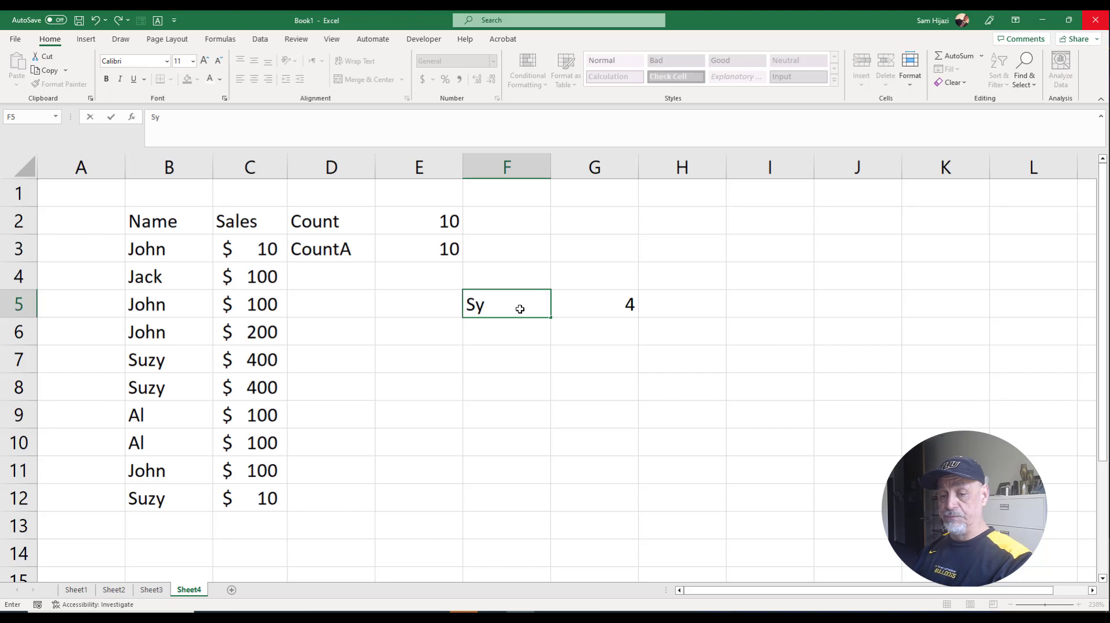
key("BackSpace")
type("uz")
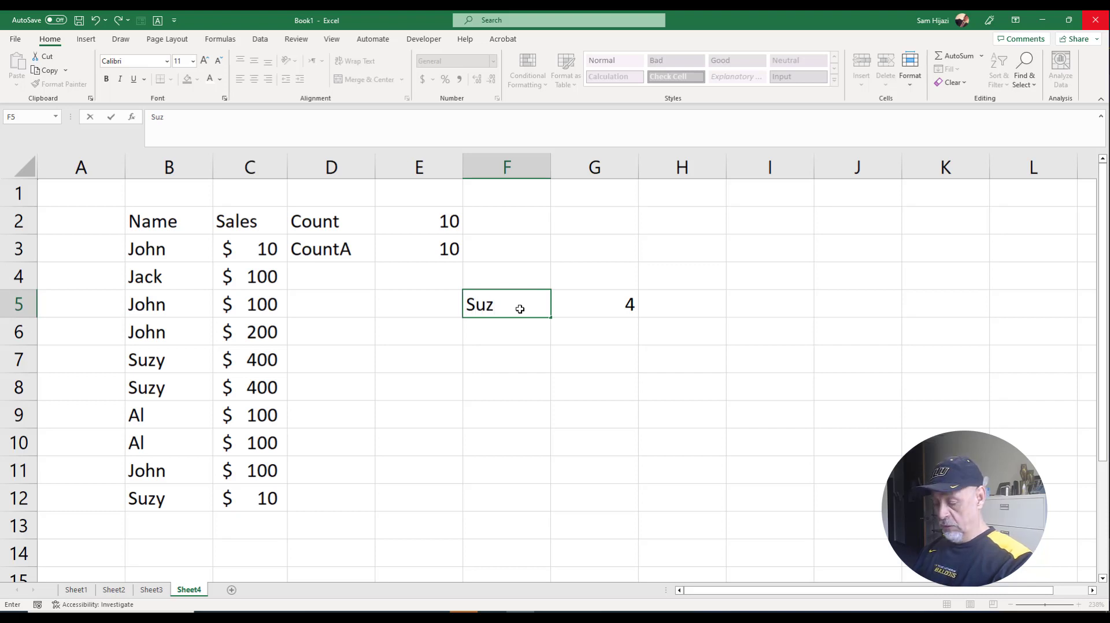
type("y")
key("Return")
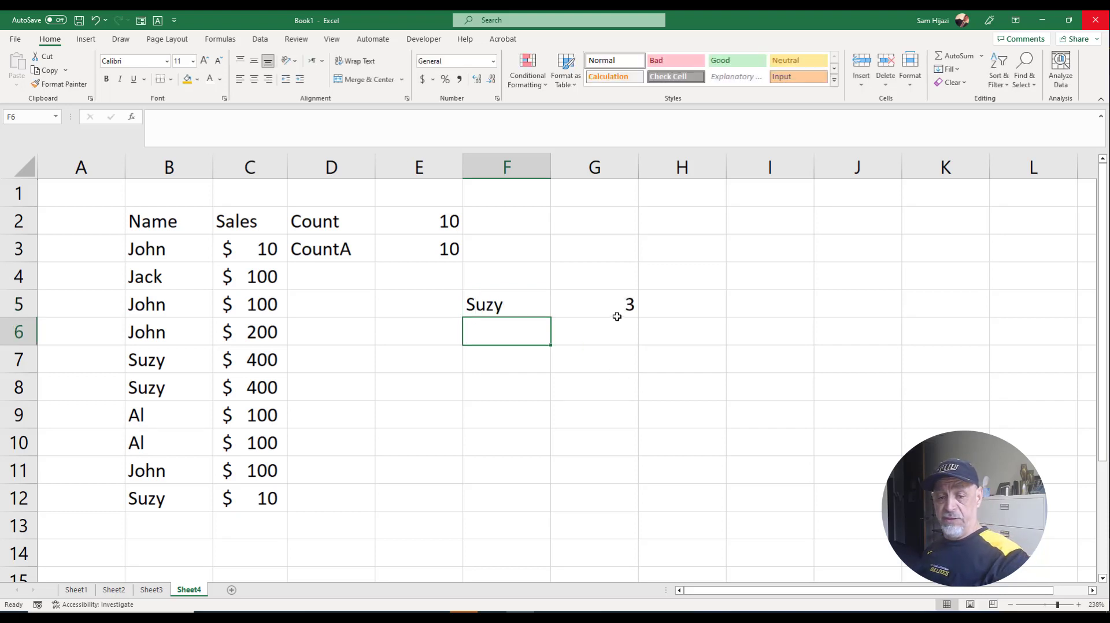
Change the name to count in F5 to the one listed in B9 and review the COUNTIF formula in G5.
left_click(509, 309)
type("Al")
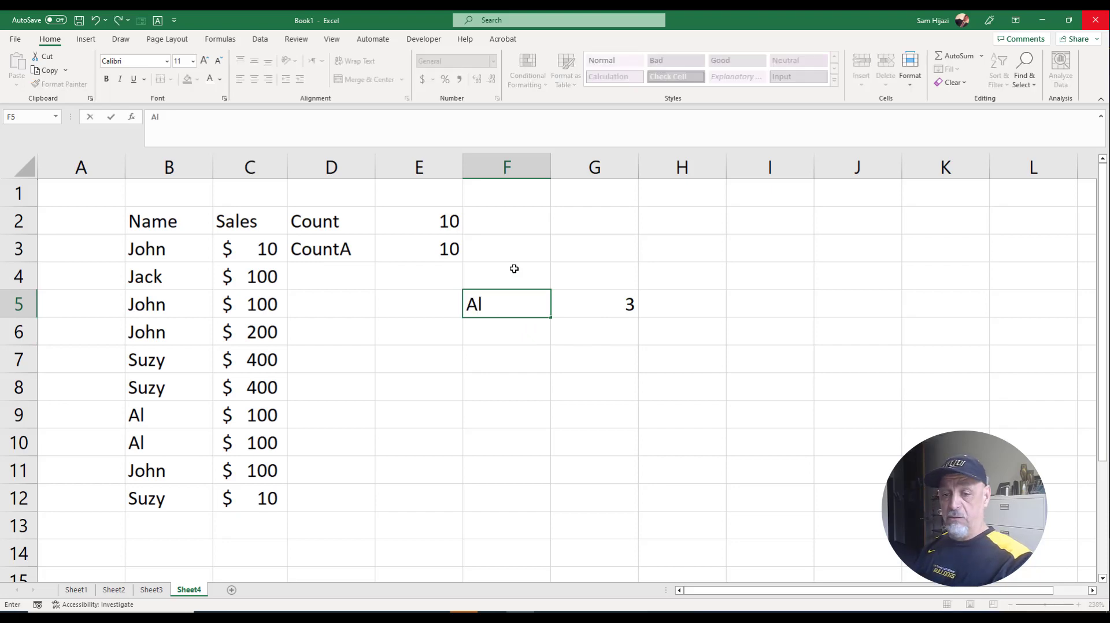
key("Return")
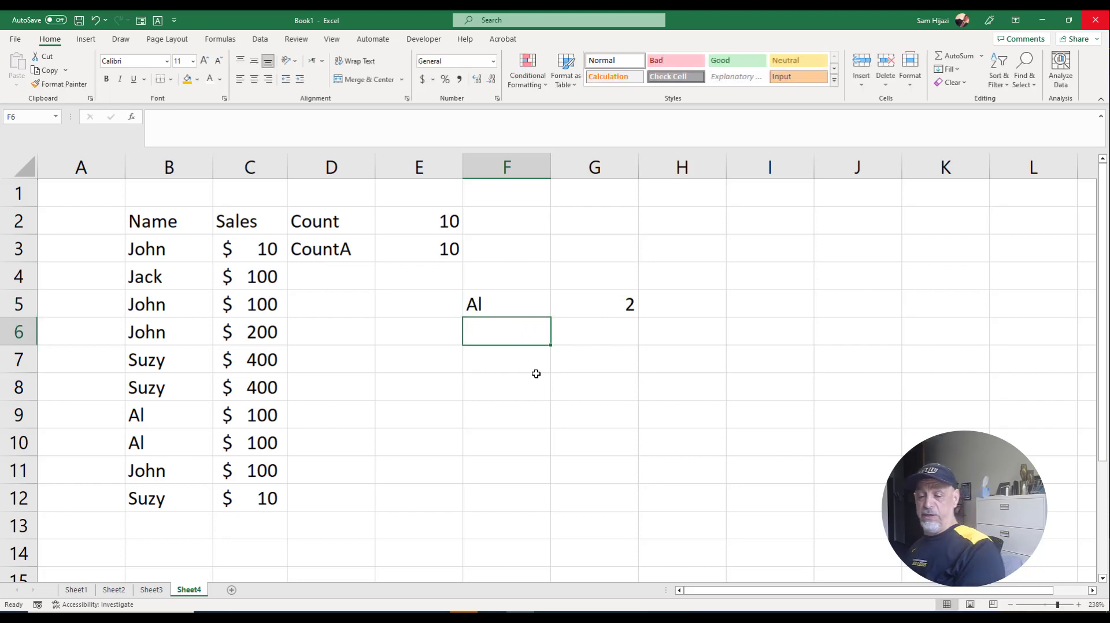
double_click(589, 306)
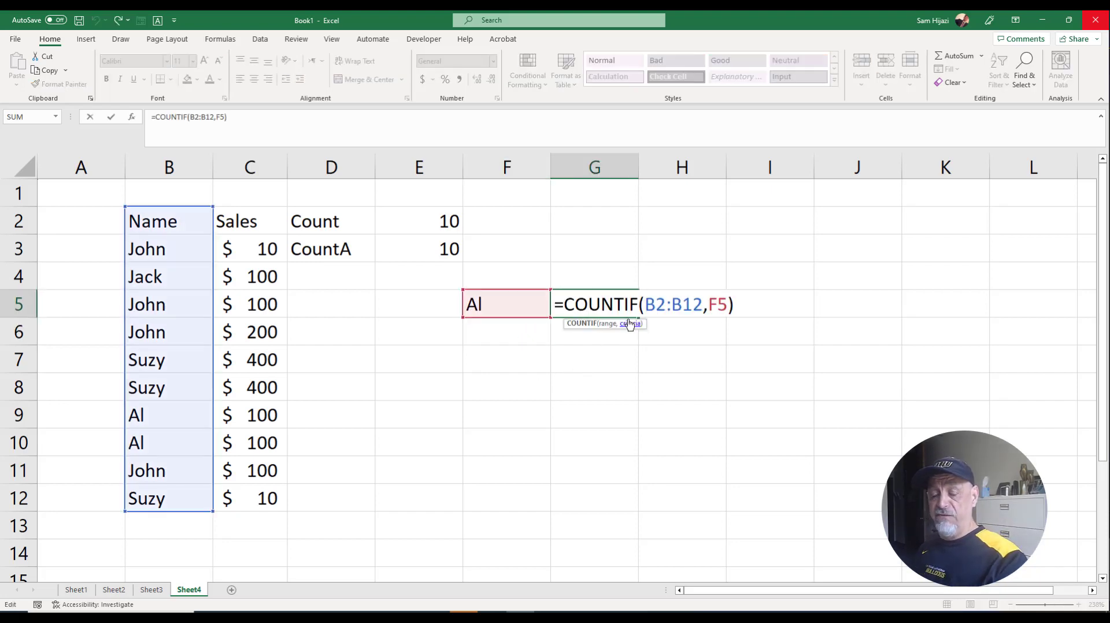
left_click_drag(642, 299, 620, 298)
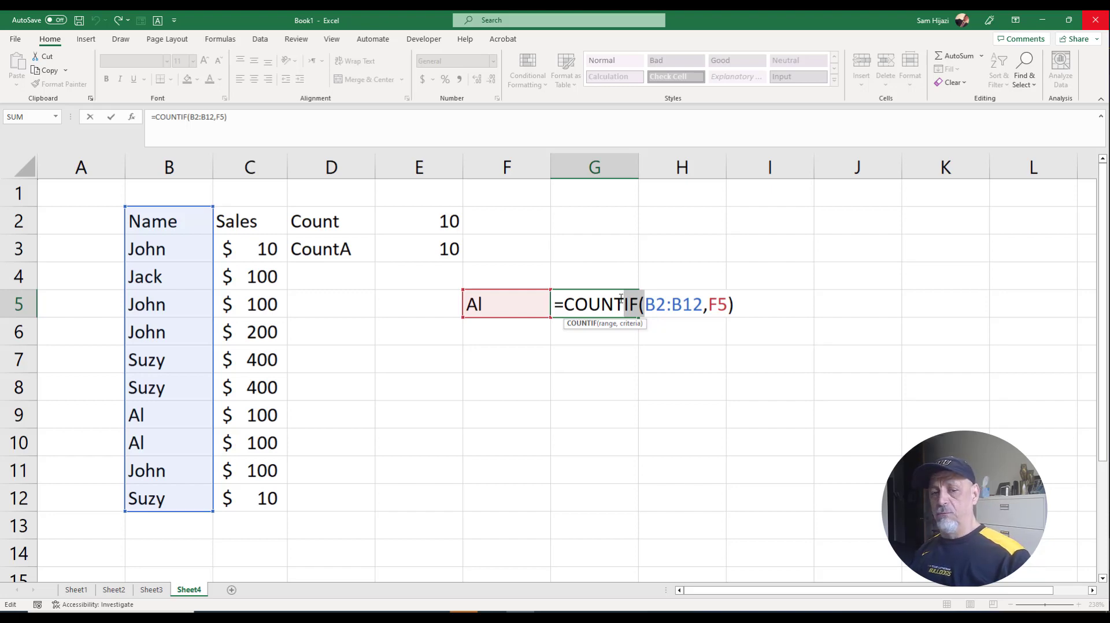
left_click(568, 378)
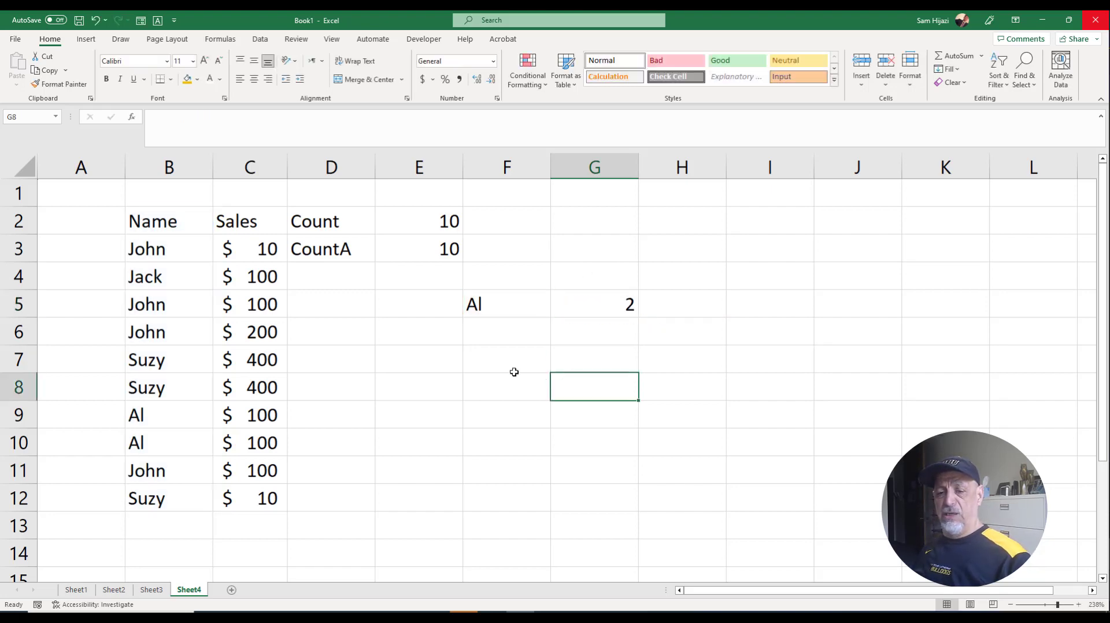
Insert a new column before the Sales column and enter the header City in C2.
left_click(268, 173)
right_click(252, 166)
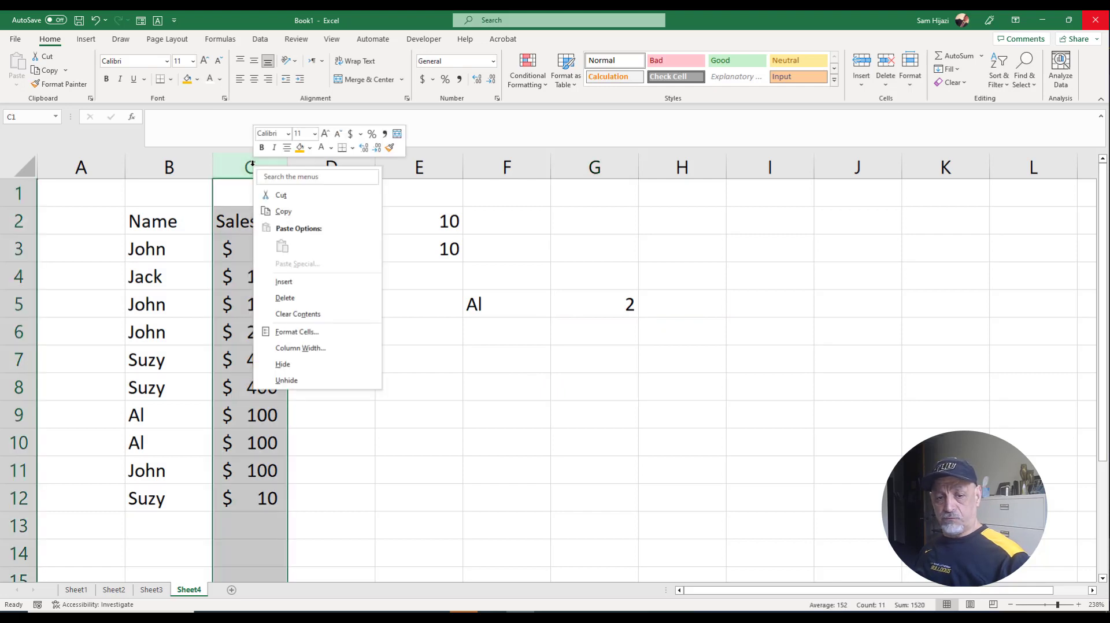
left_click(289, 284)
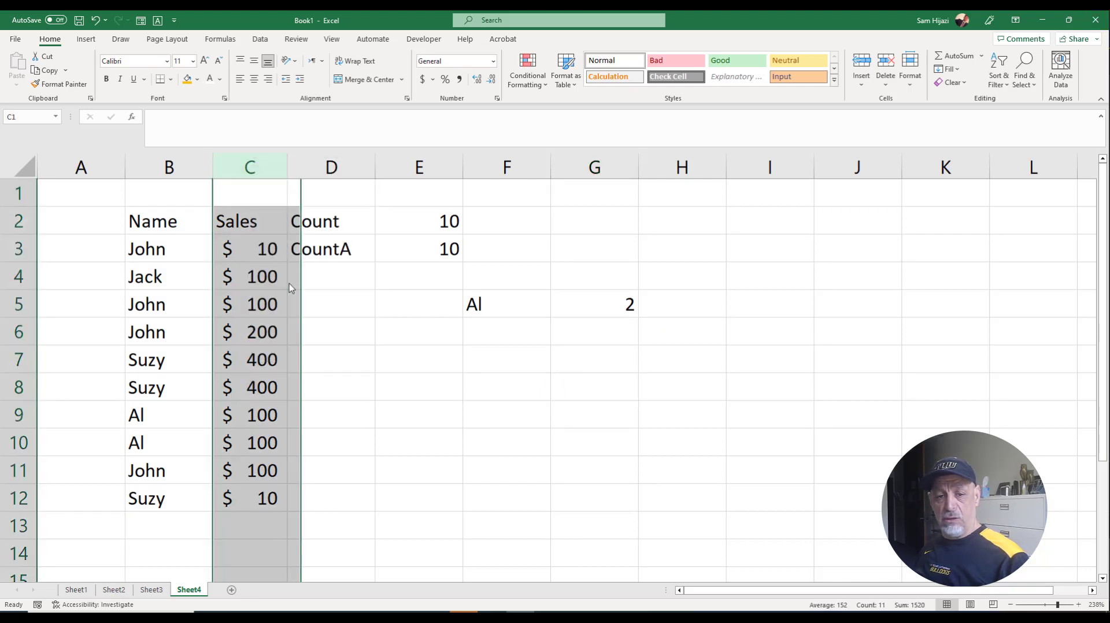
left_click(248, 220)
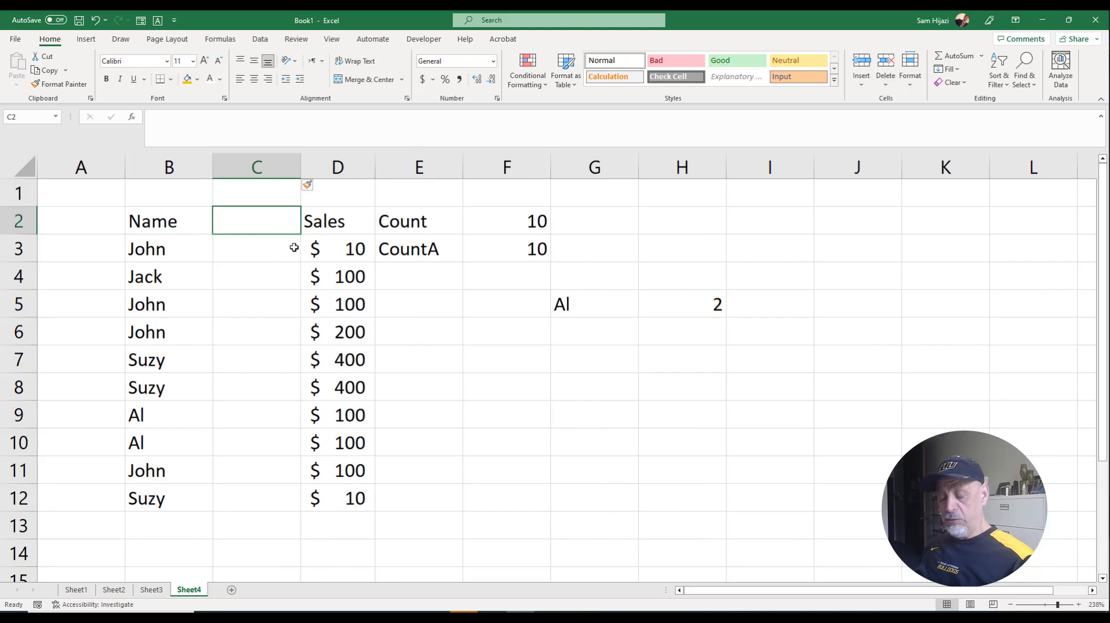
type("City")
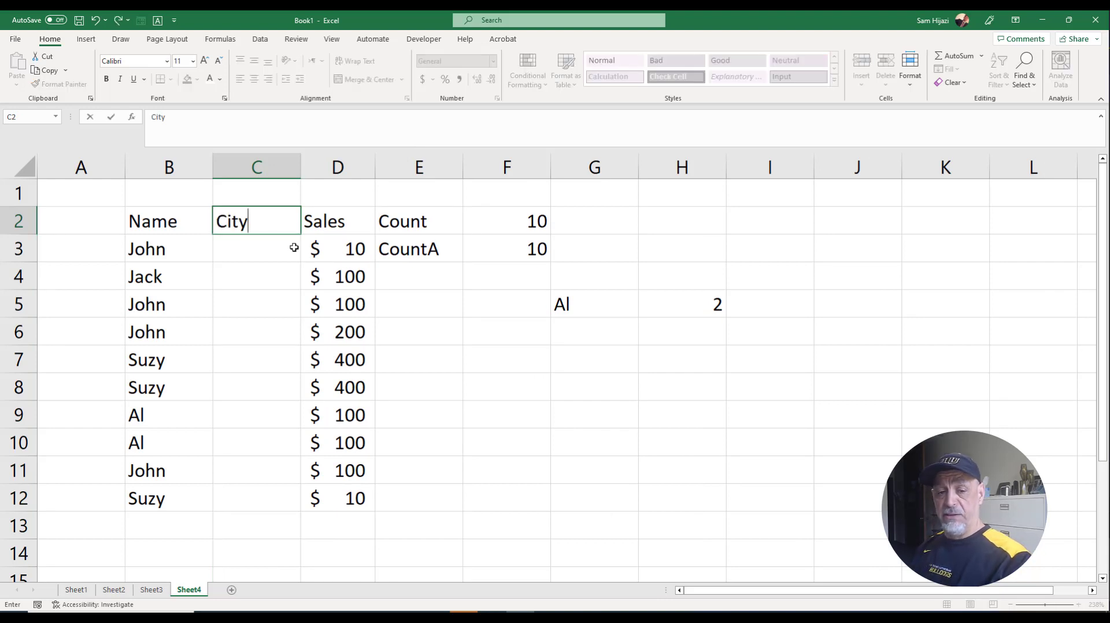
key("Return")
Fill in Seguin as the city for the first two data rows, C3 and C4.
type("Seguin")
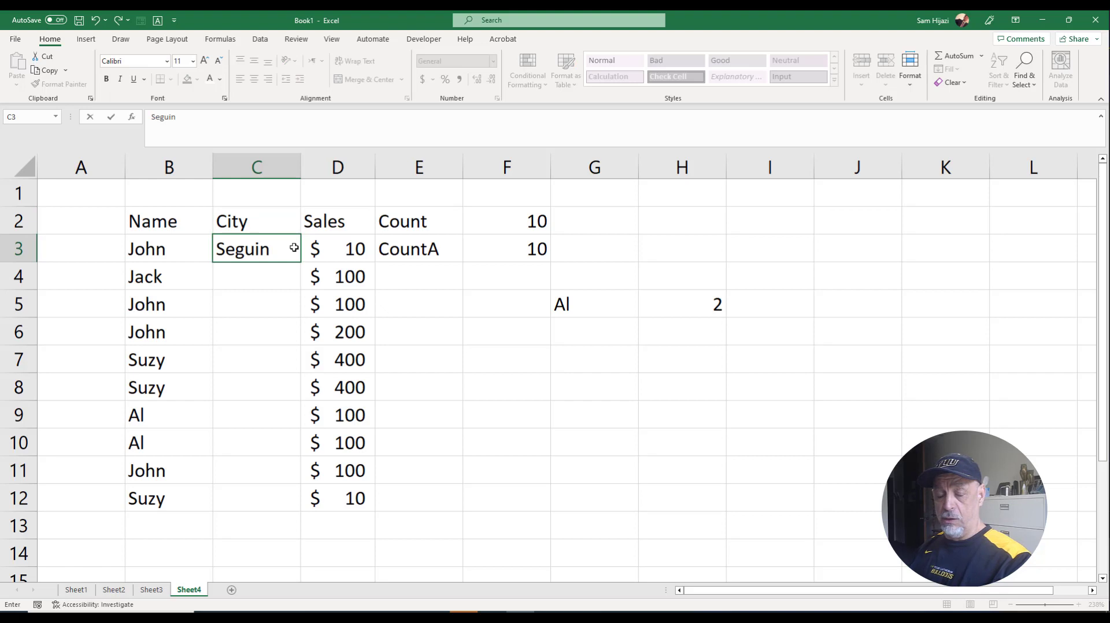
key("Return")
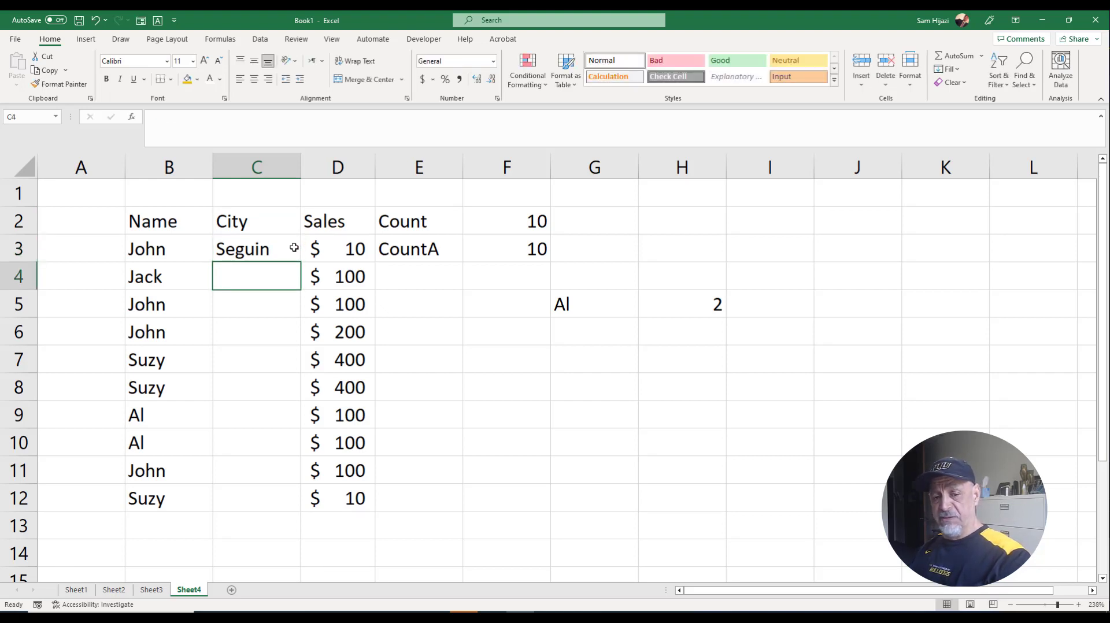
type("Seguin")
key("Return")
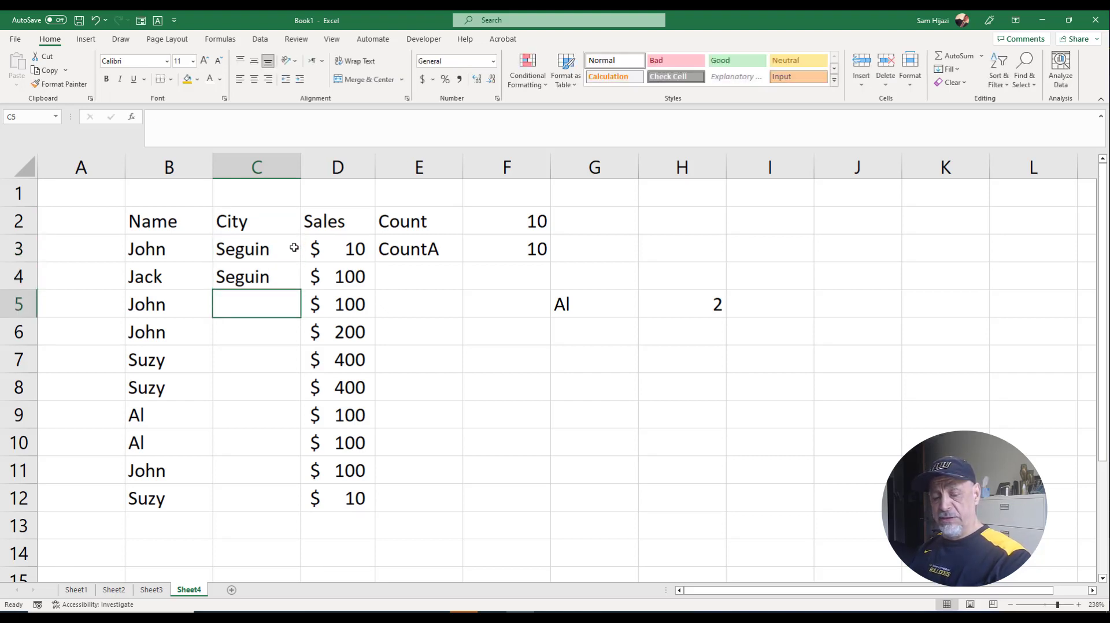
Fill in San Antonio as the city in cells C5 and C6.
type("M")
key("BackSpace")
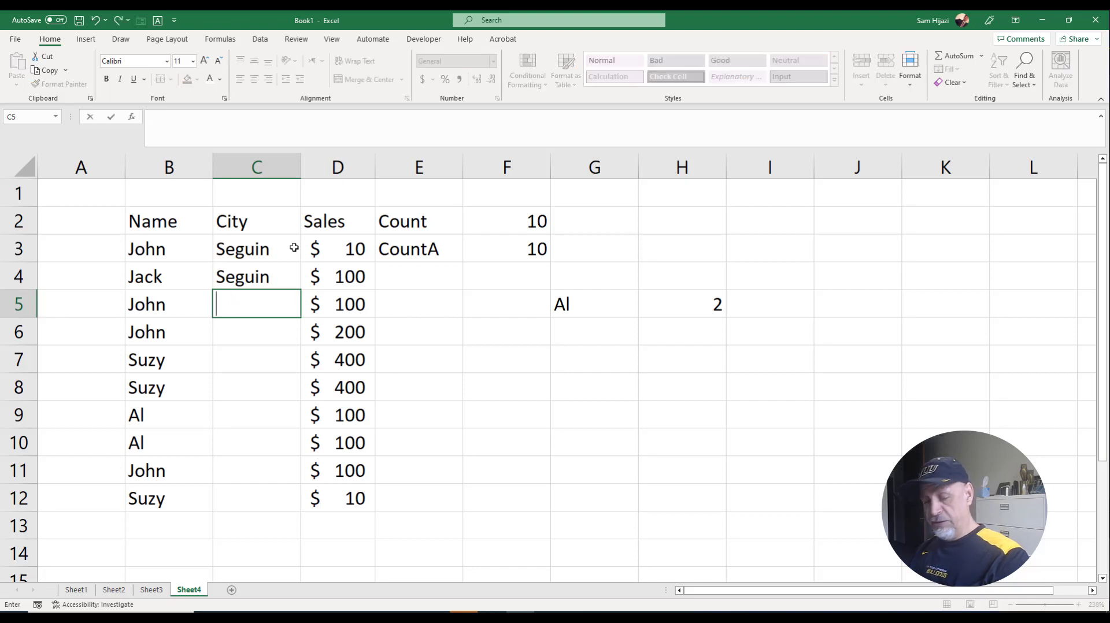
type("San An")
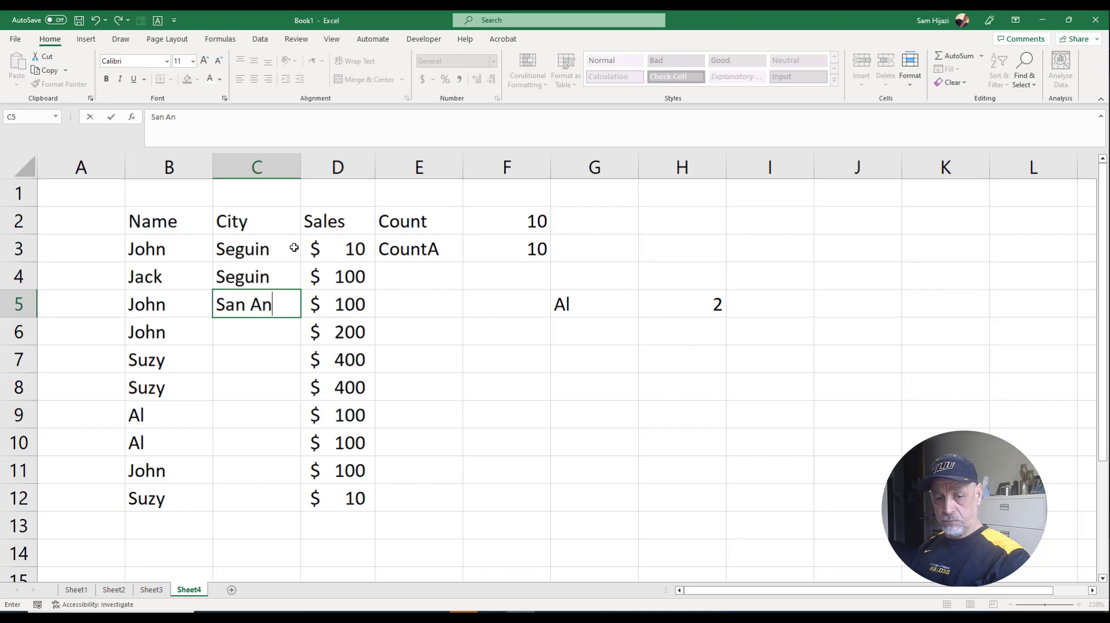
type("tonio")
key("Return")
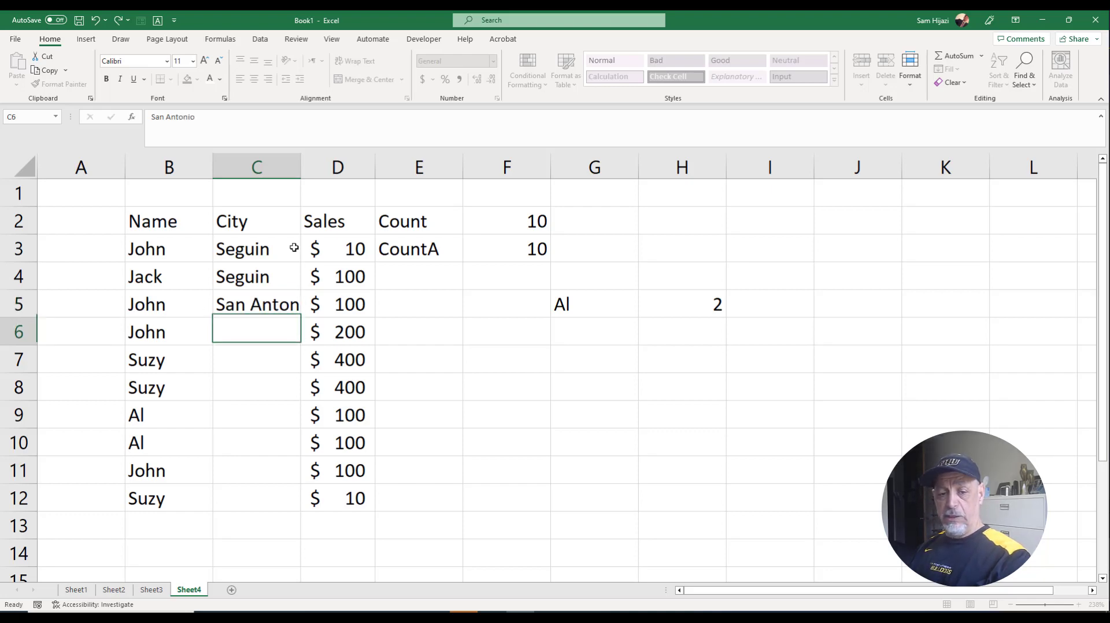
type("s")
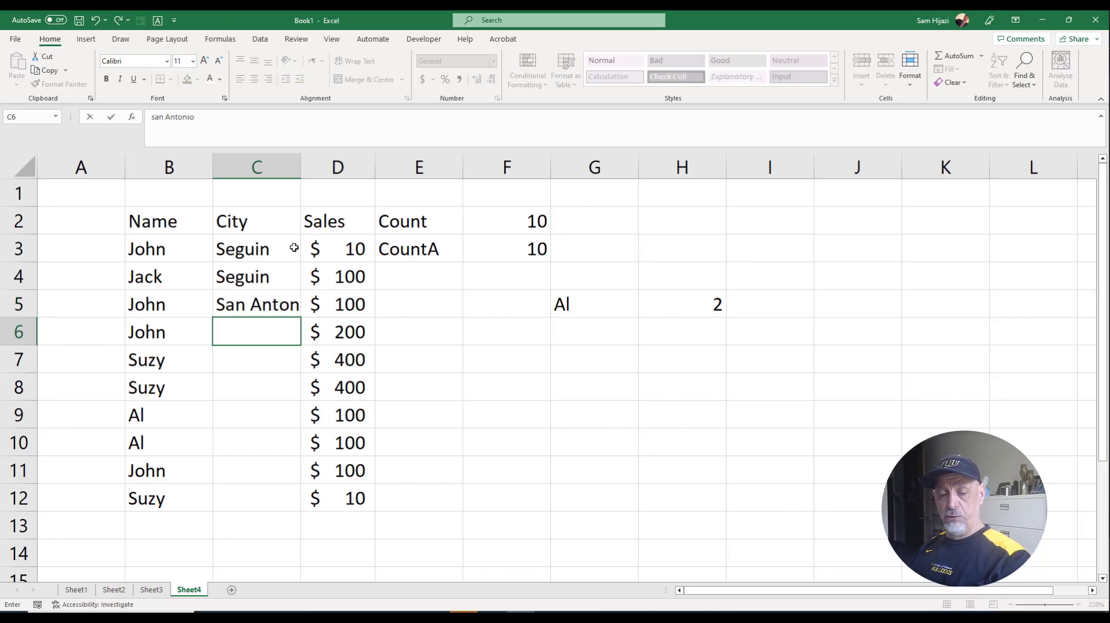
key("Return")
Fill in Seguin as the city in cells C7 and C8.
type("Seguin")
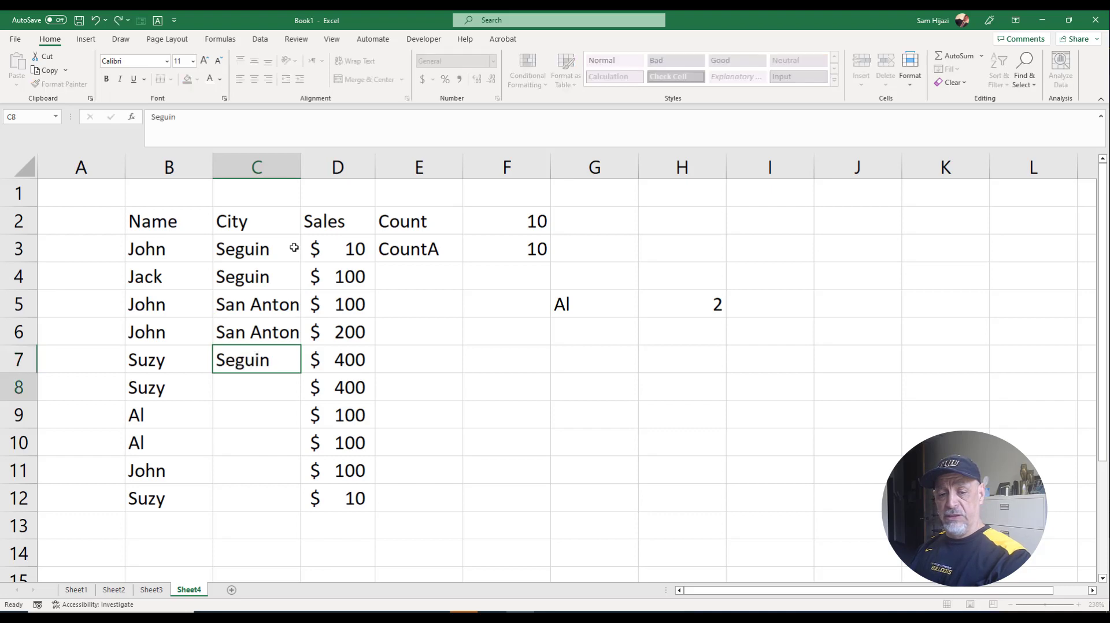
key("Return")
type("S")
key("Return")
key("Up")
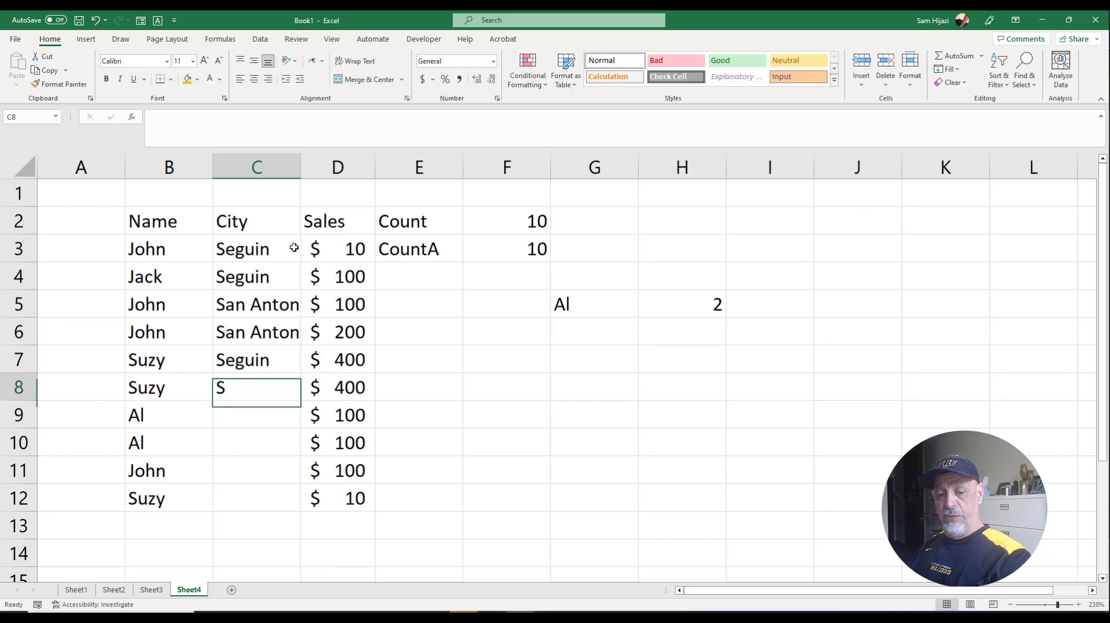
type("s")
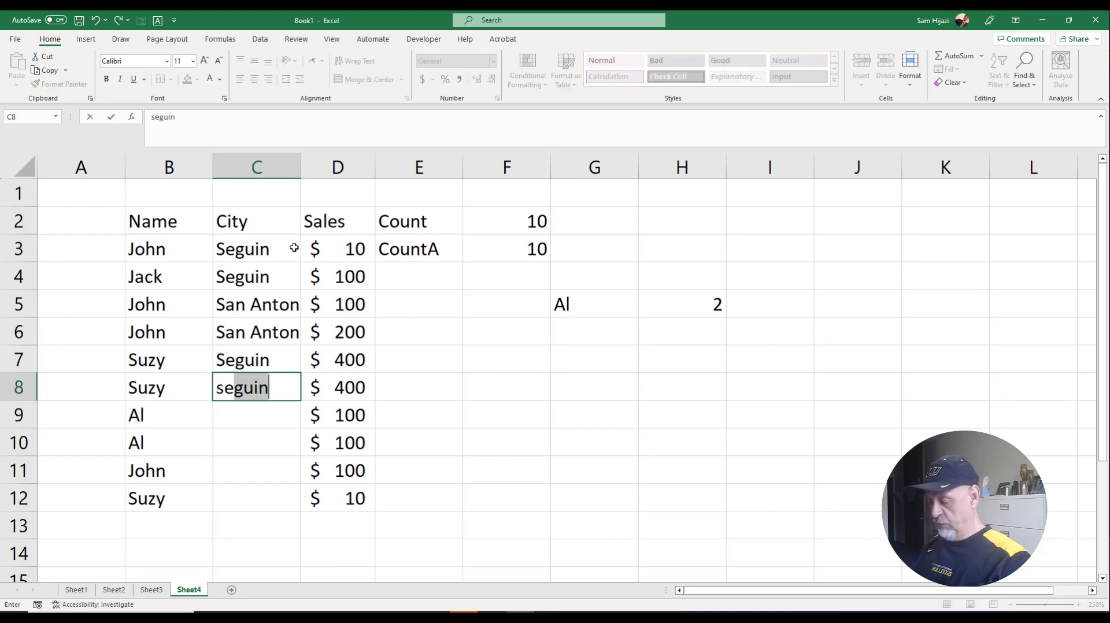
key("Return")
Fill in San Antonio as the city in cells C9 and C10.
type("San Antonio")
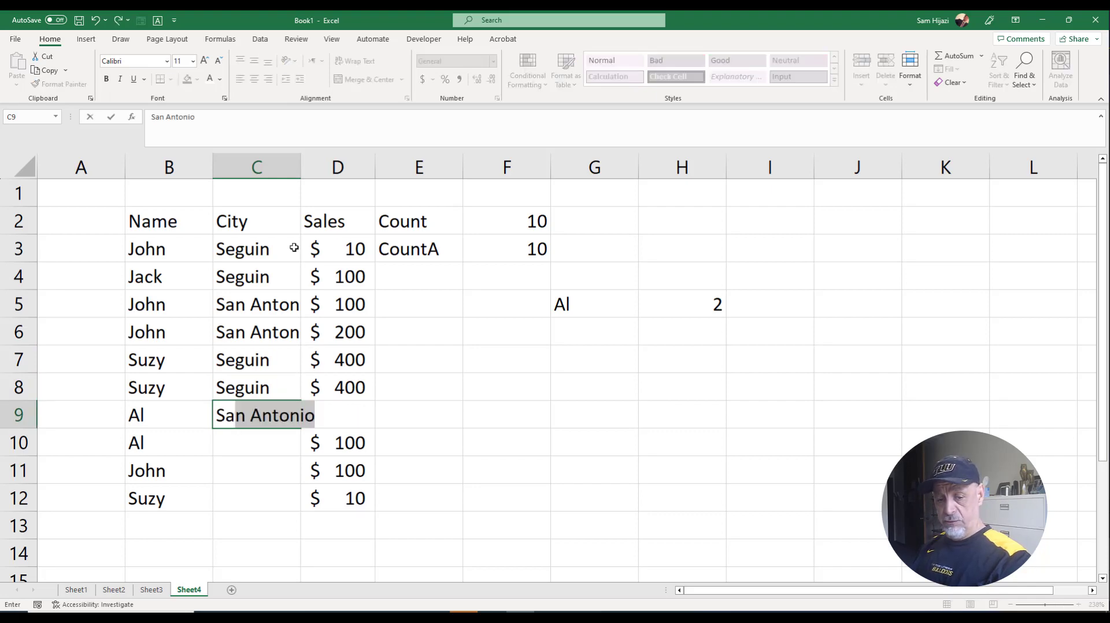
key("Return")
type("Sa")
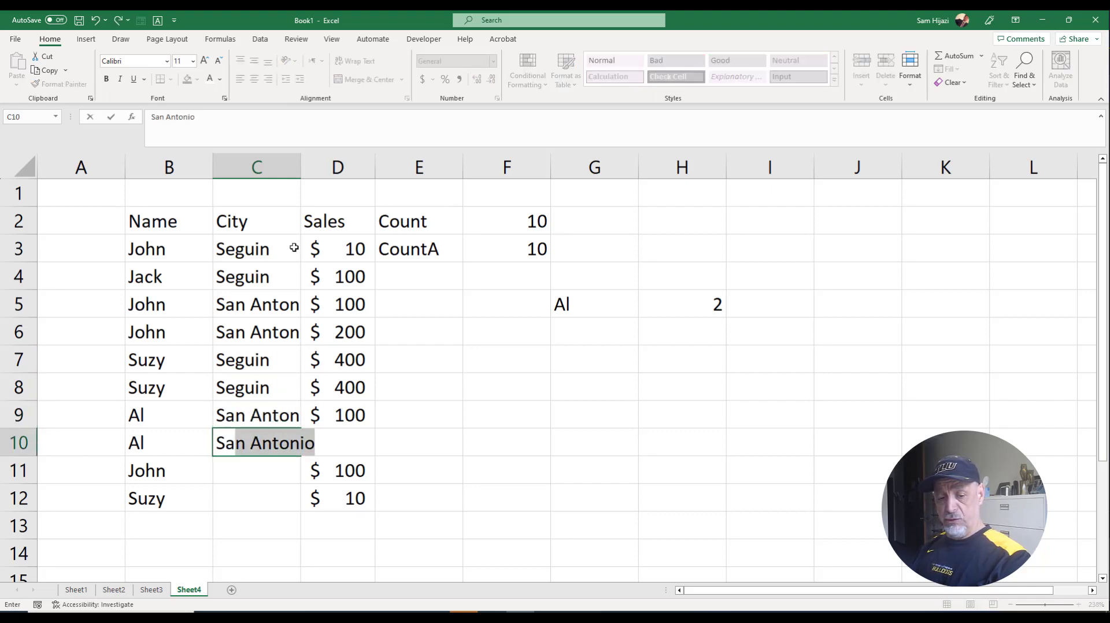
key("Return")
Complete the City column with Seguin in C11 and San Antonio in C12.
type("Se")
key("Return")
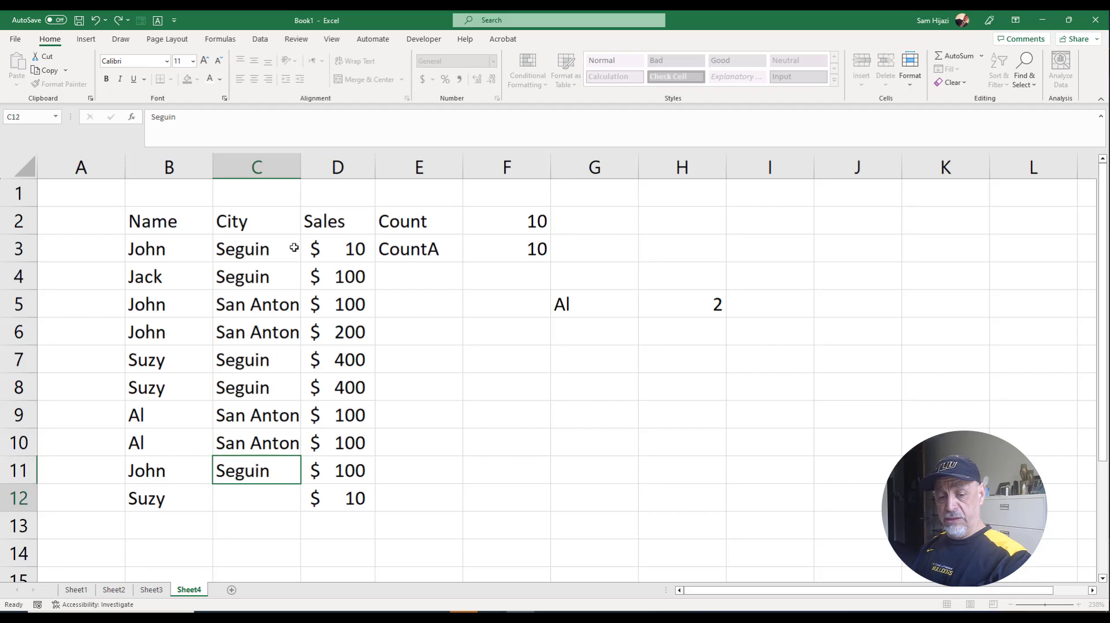
type("A")
key("BackSpace")
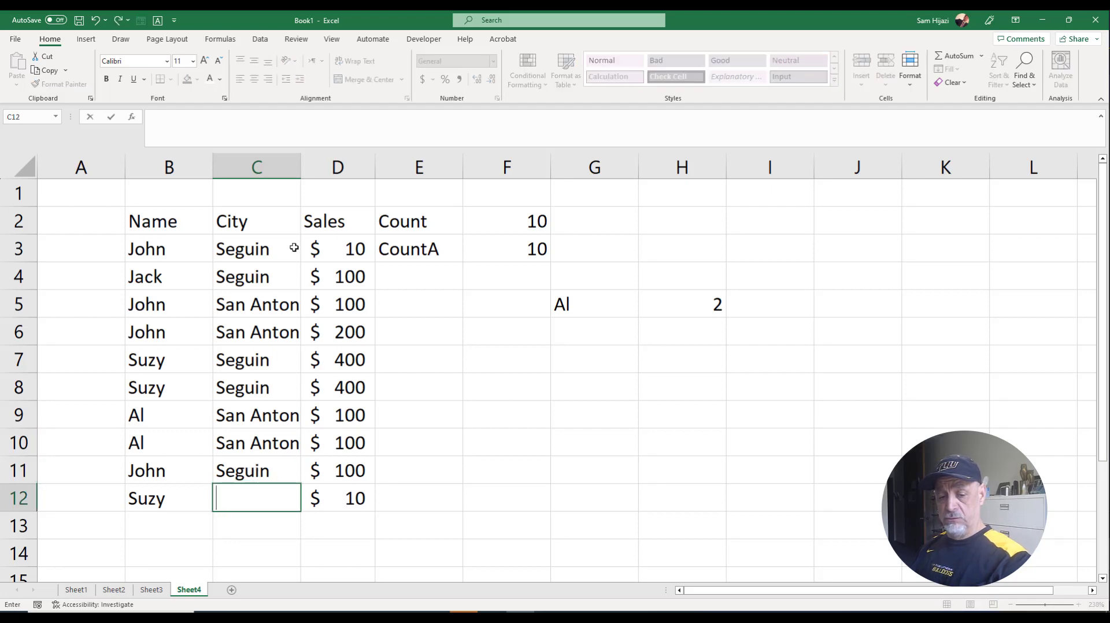
type("Sa")
key("Return")
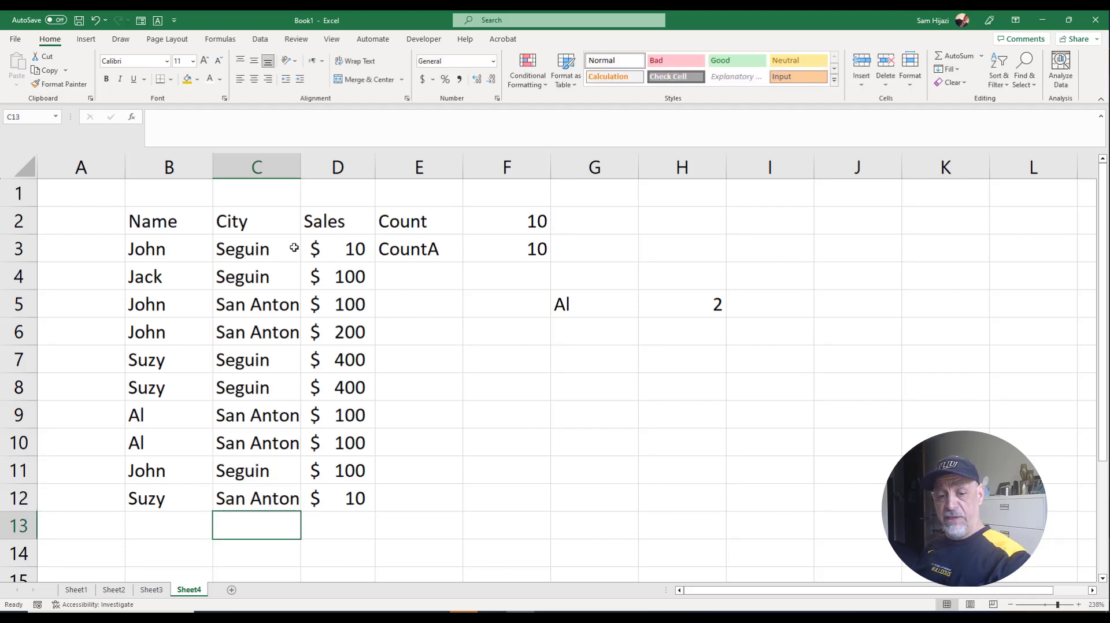
Fit column C's width to its contents and spell-check the city entries in C3:C12.
double_click(302, 167)
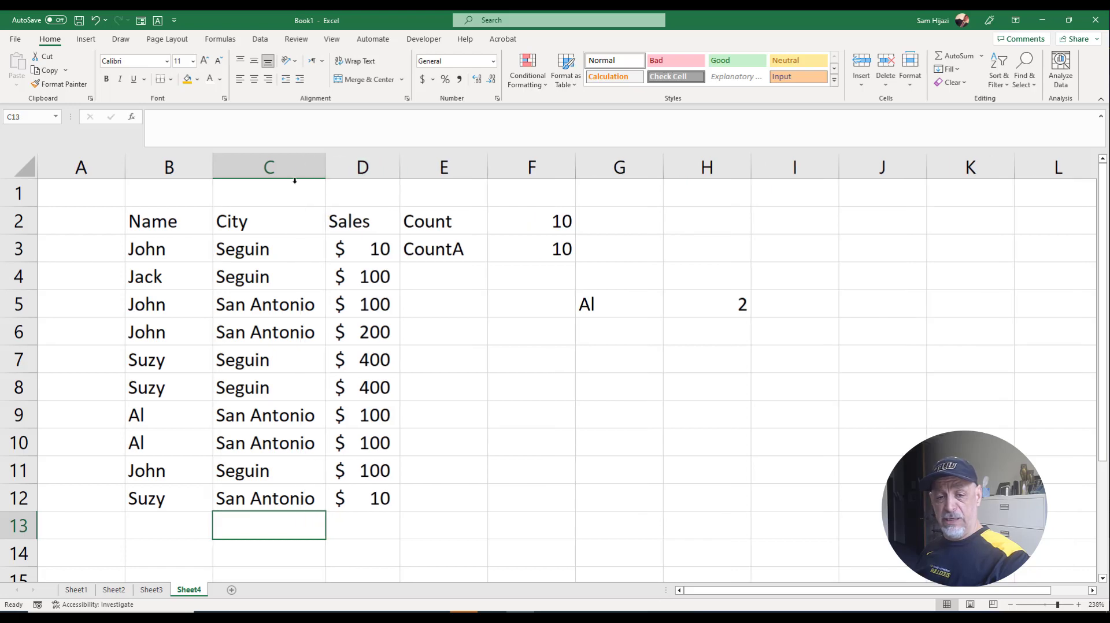
left_click_drag(283, 248, 272, 494)
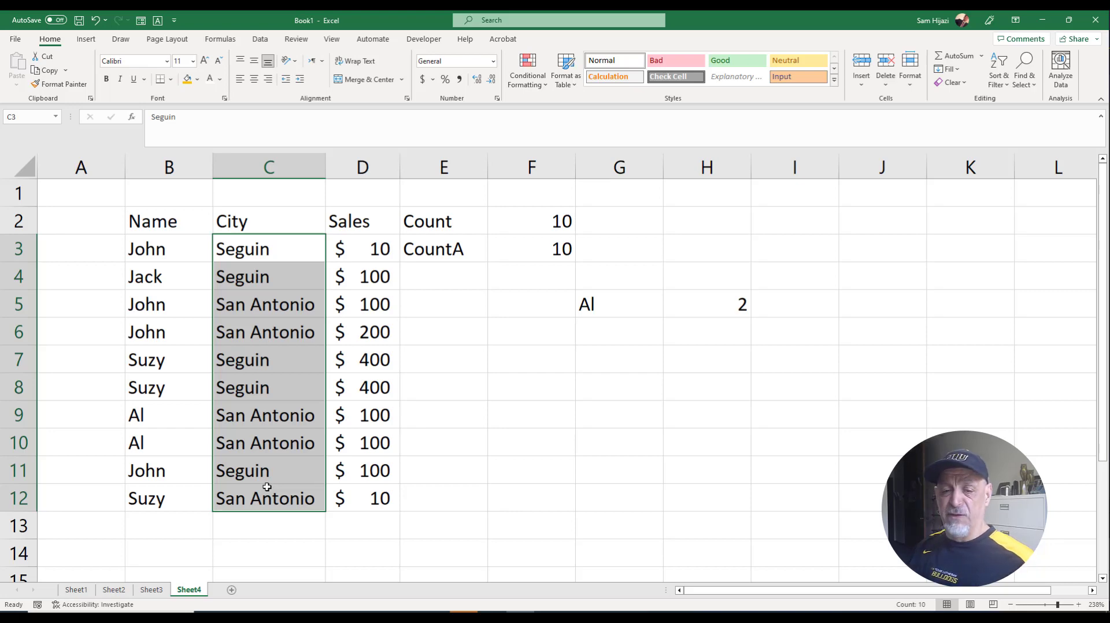
key("F7")
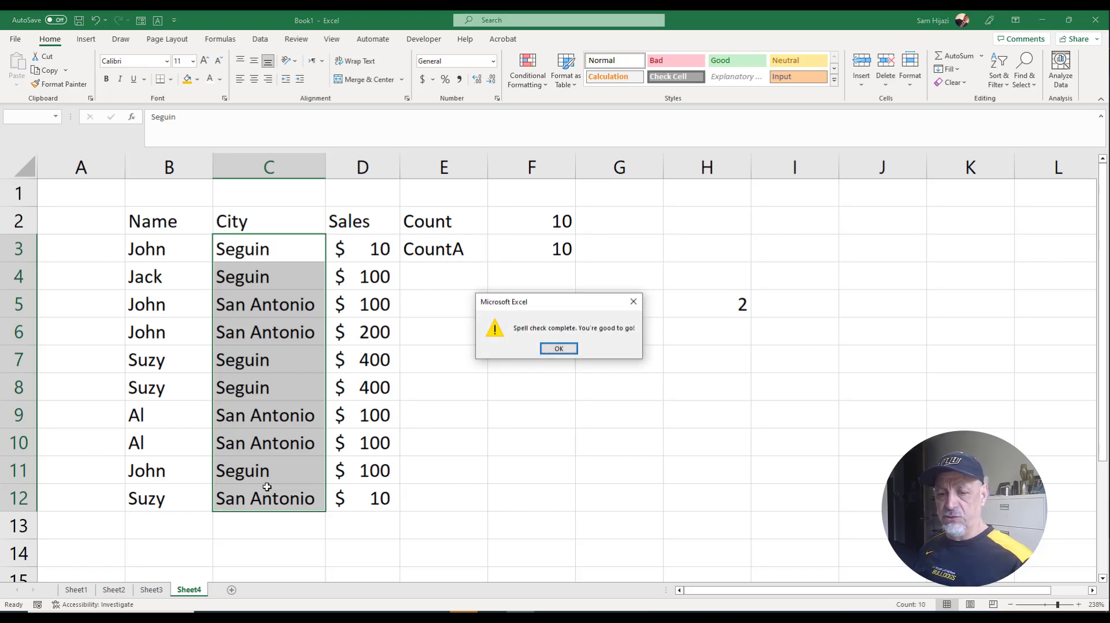
left_click(559, 349)
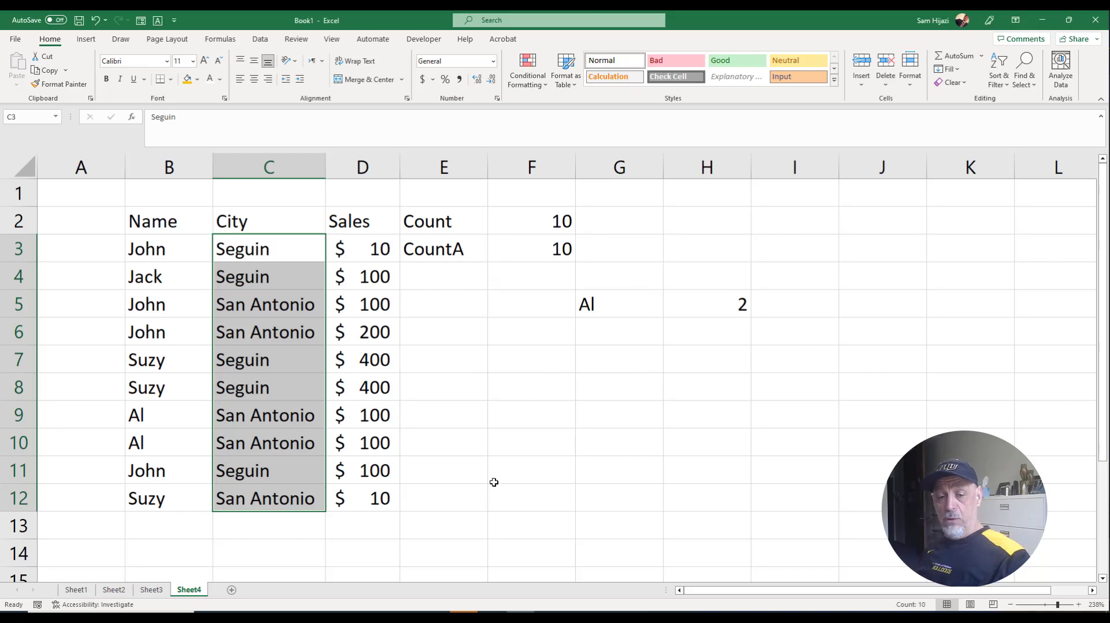
Fill the header cells B2:D2 with gold and review the Name, City and Sales data ranges below them.
left_click_drag(173, 227, 334, 218)
left_click(188, 80)
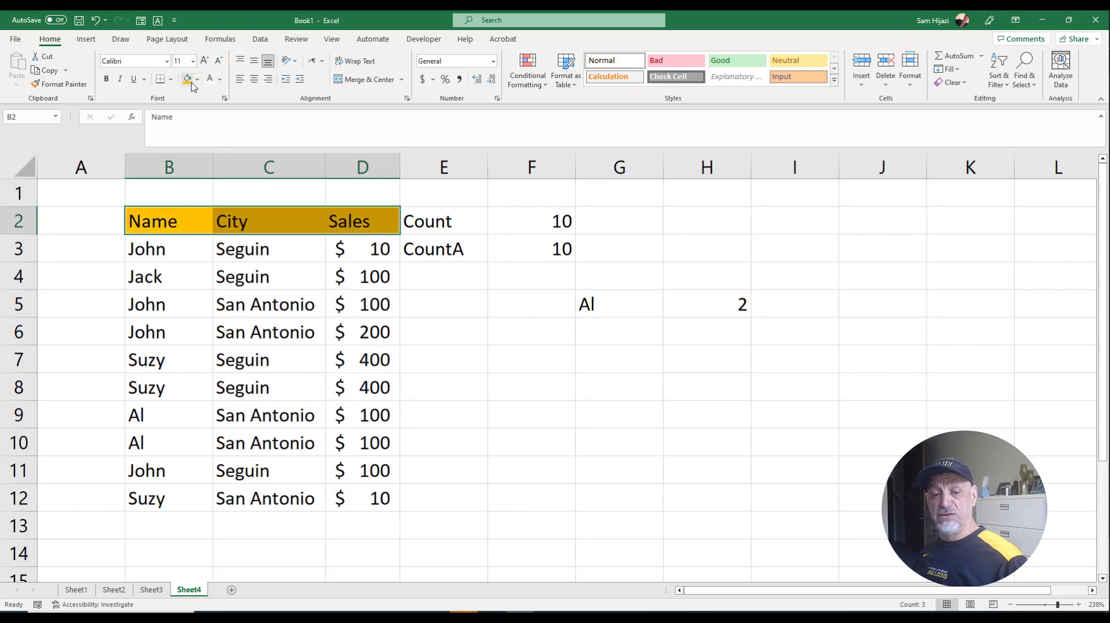
left_click_drag(181, 242, 174, 498)
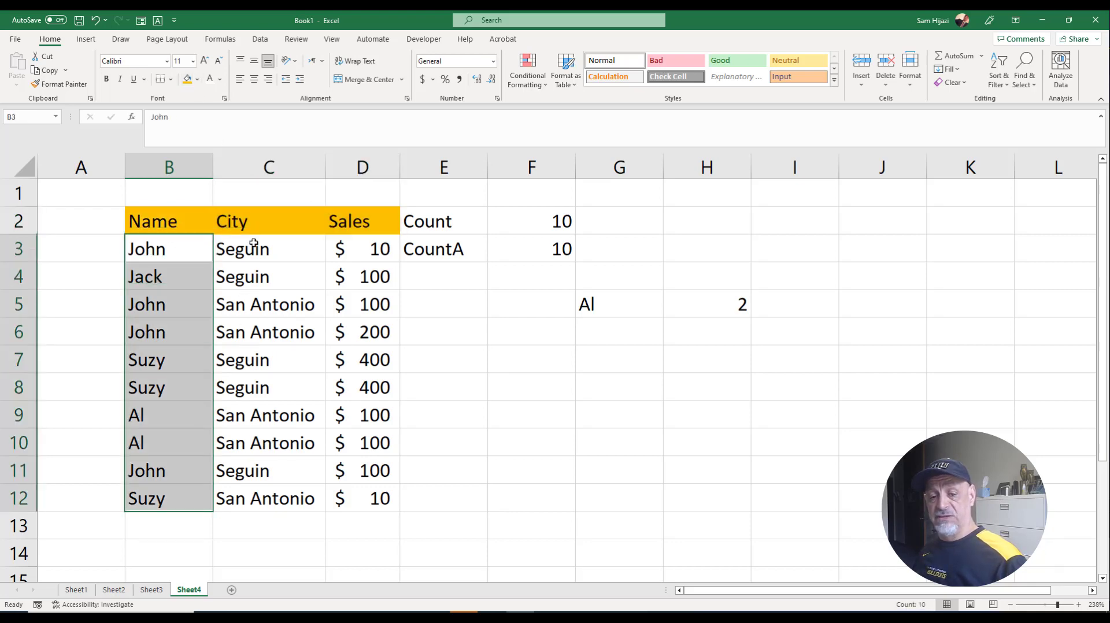
left_click_drag(253, 242, 251, 495)
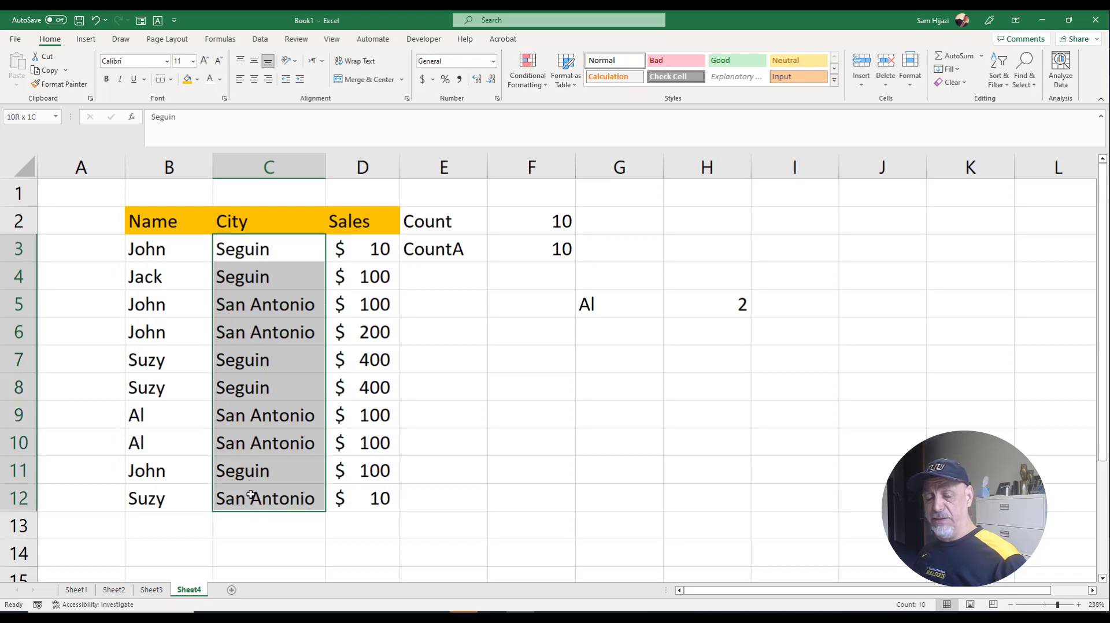
left_click_drag(349, 250, 357, 495)
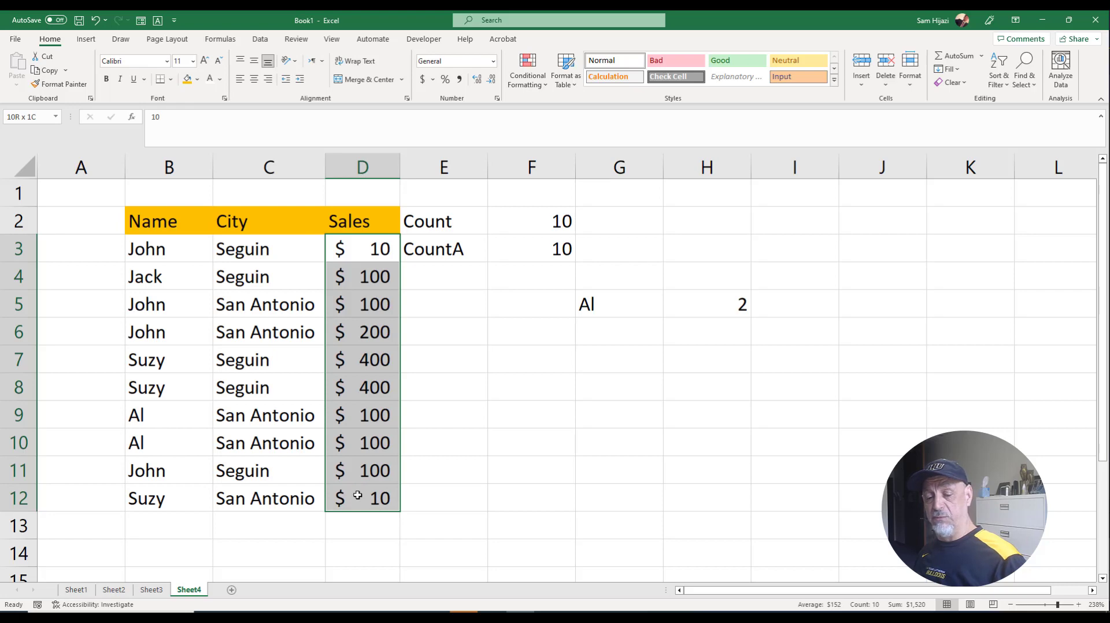
left_click_drag(359, 495, 358, 494)
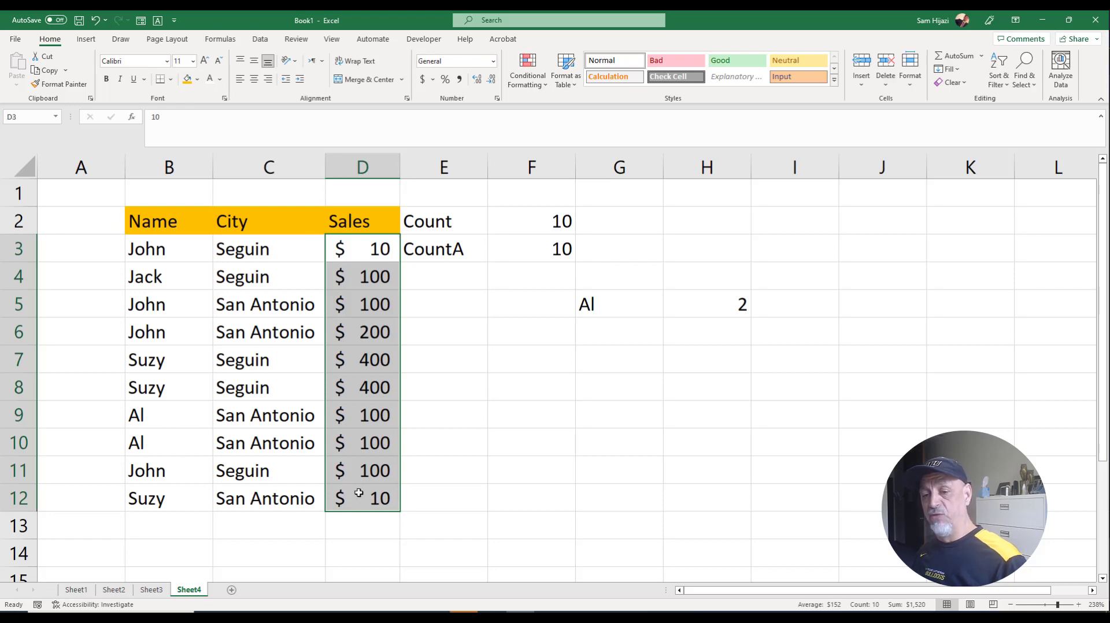
Clear the old counts in E2:H5 and enter the name from B3 in F5 and Seguin in G5 as criteria.
left_click_drag(439, 218, 692, 309)
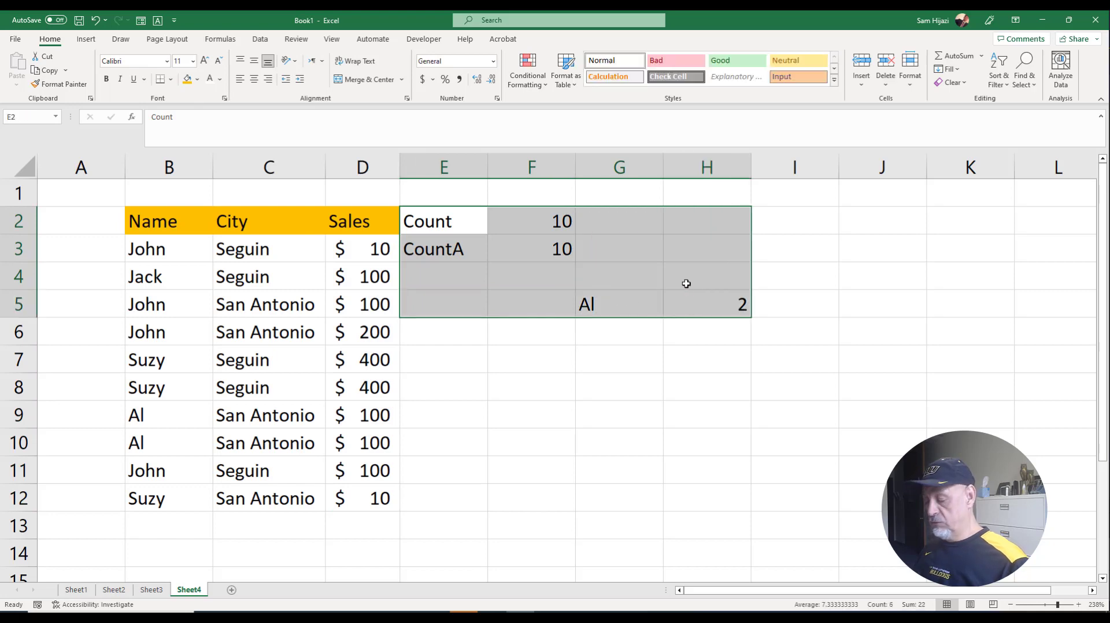
key("Delete")
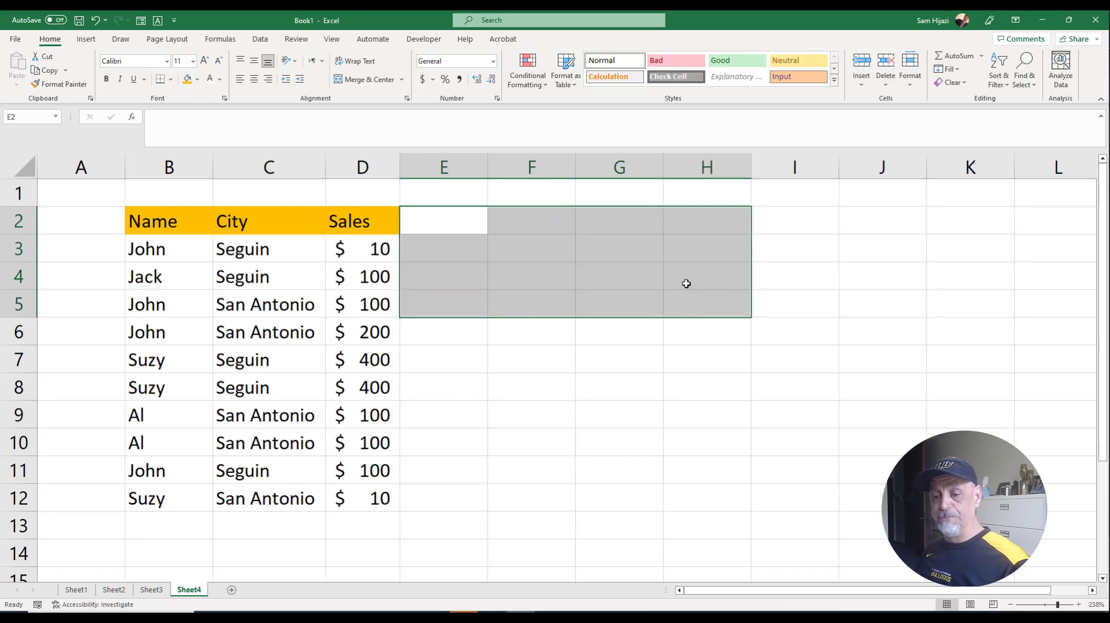
left_click(553, 302)
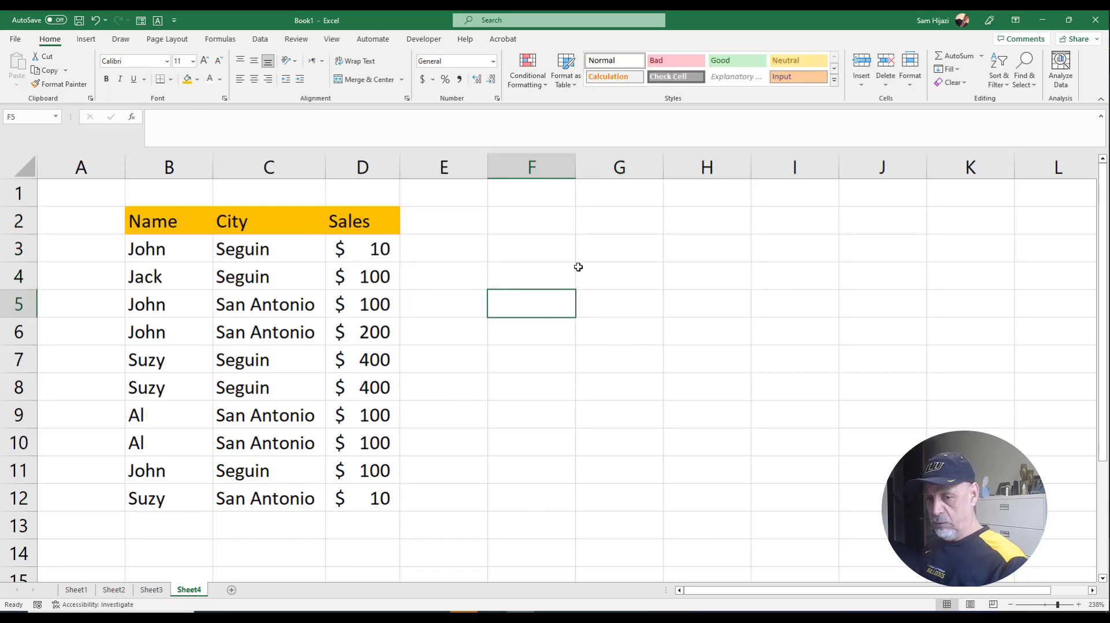
type("John")
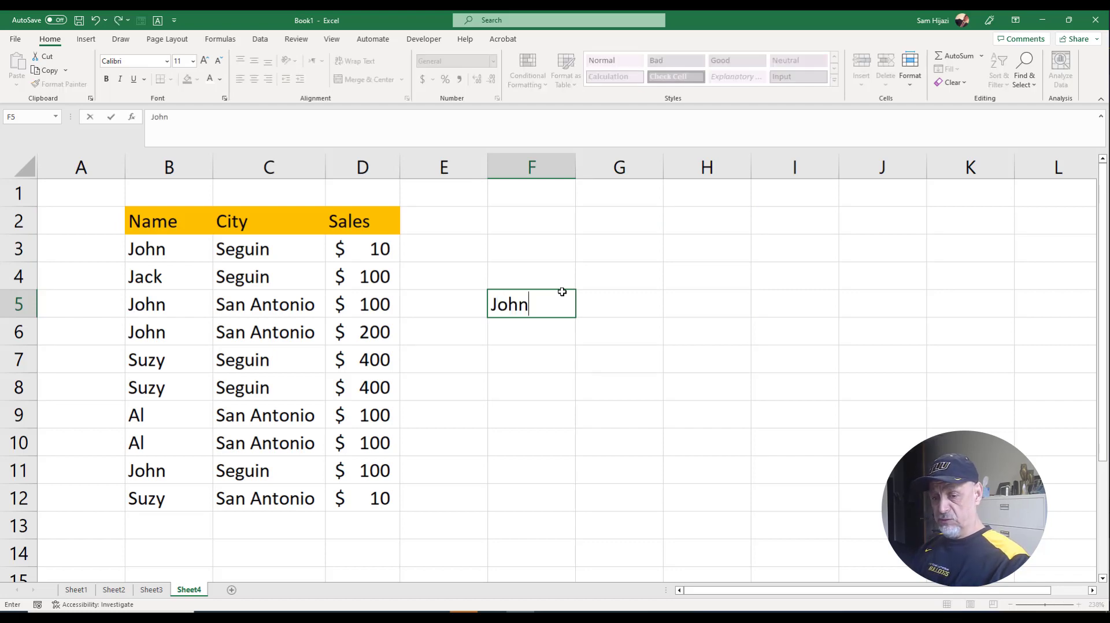
key("Tab")
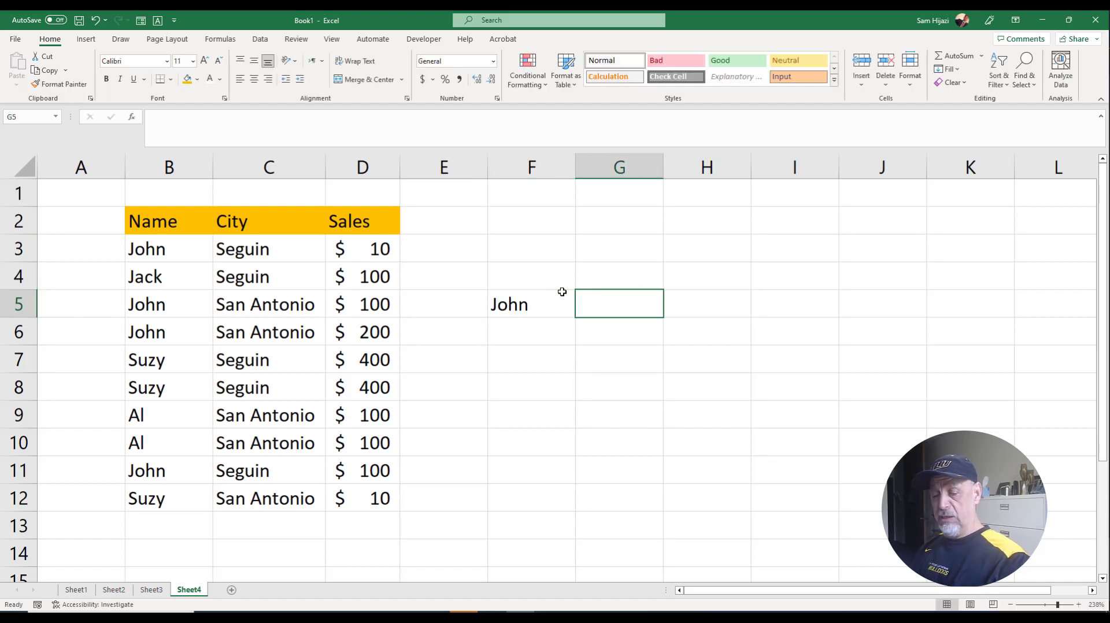
type("Seguin")
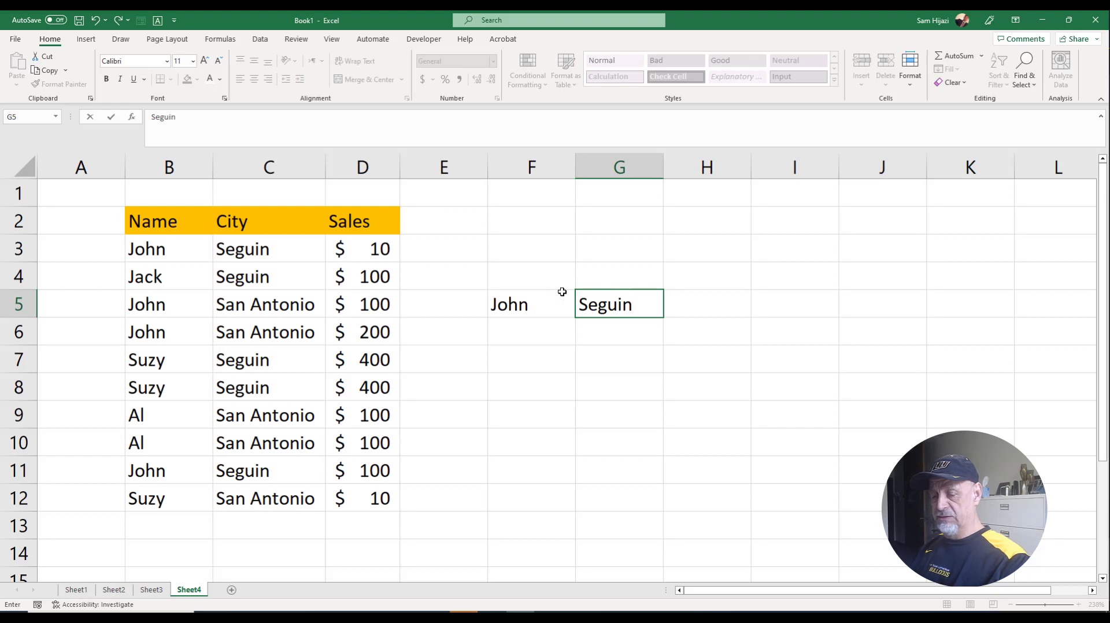
key("Return")
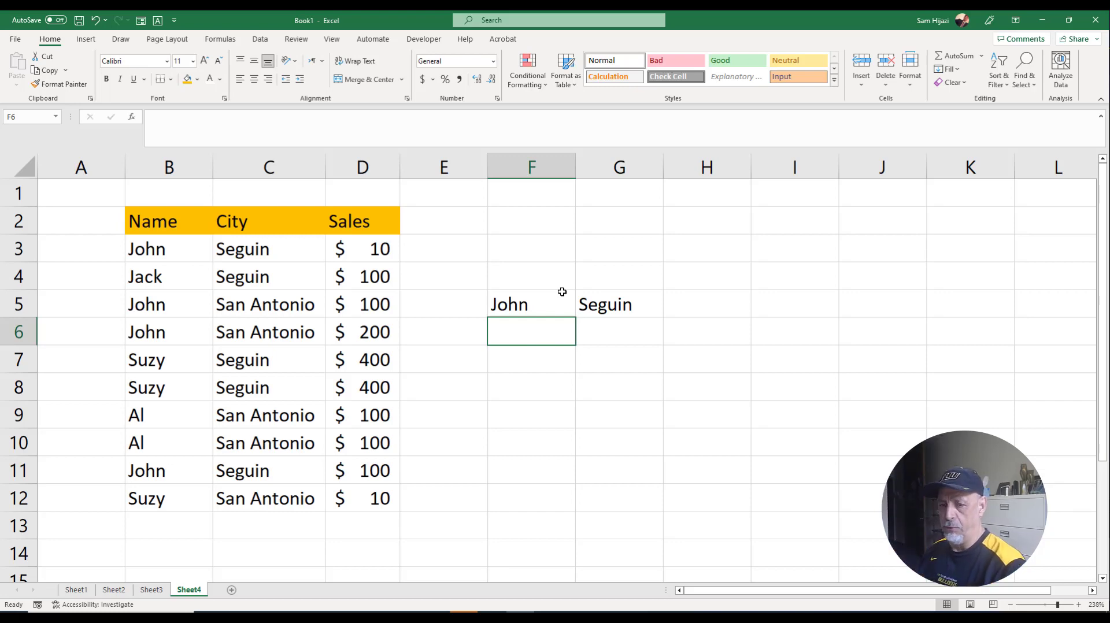
Start a COUNTIFS formula in H5 that matches the names in B3:B12 against the criterion in F5.
left_click(698, 311)
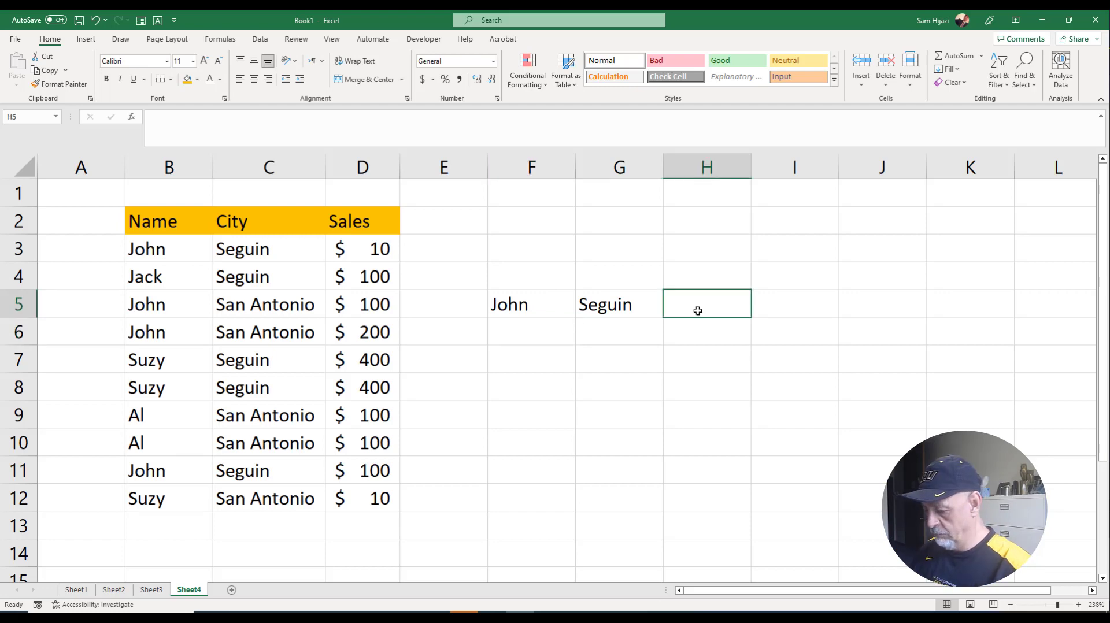
type("=coun")
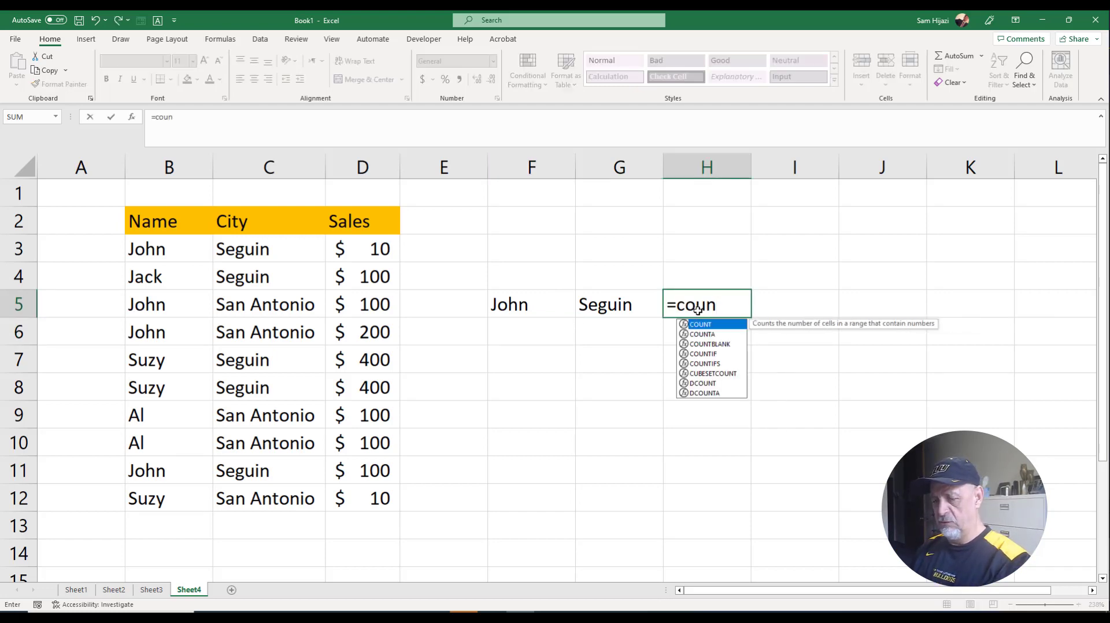
type("if")
key("BackSpace")
key("BackSpace")
type("t")
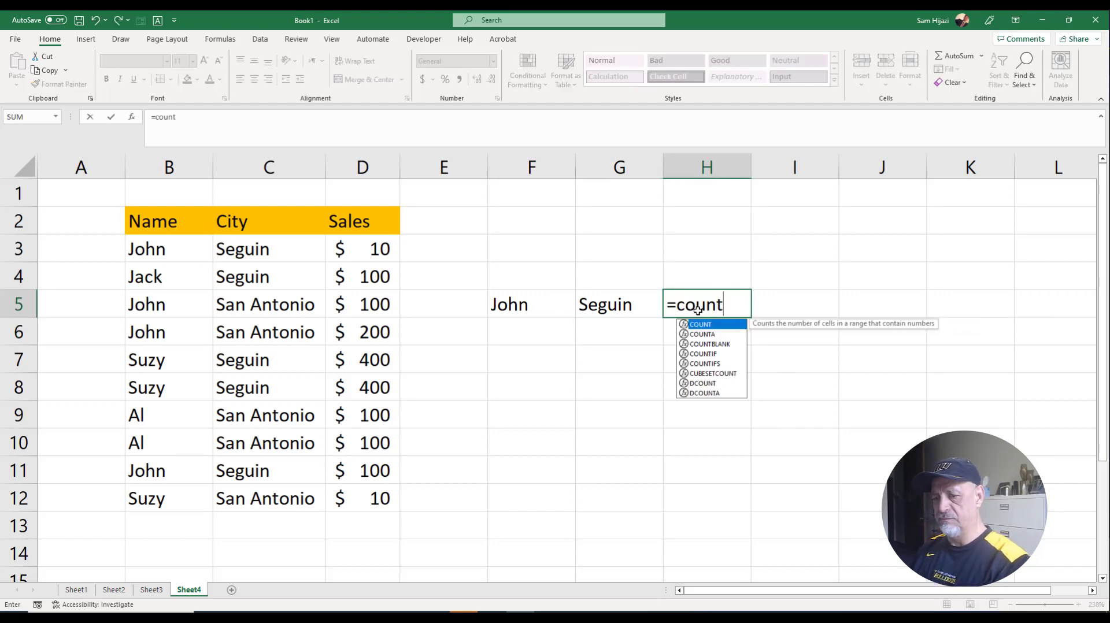
type("ifs")
key("Tab")
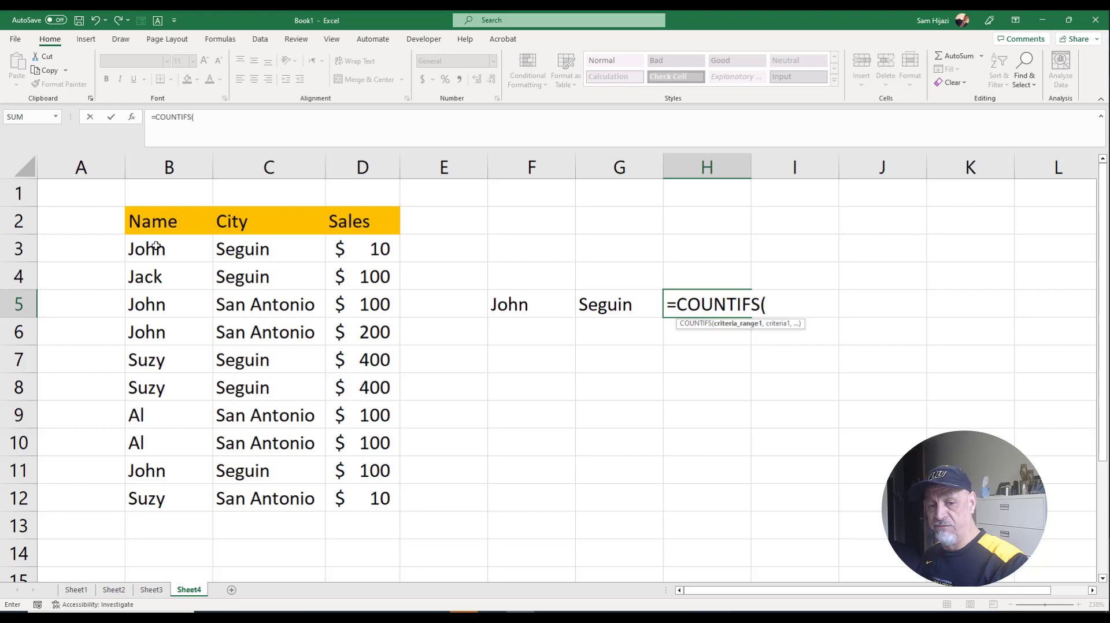
left_click_drag(155, 246, 155, 490)
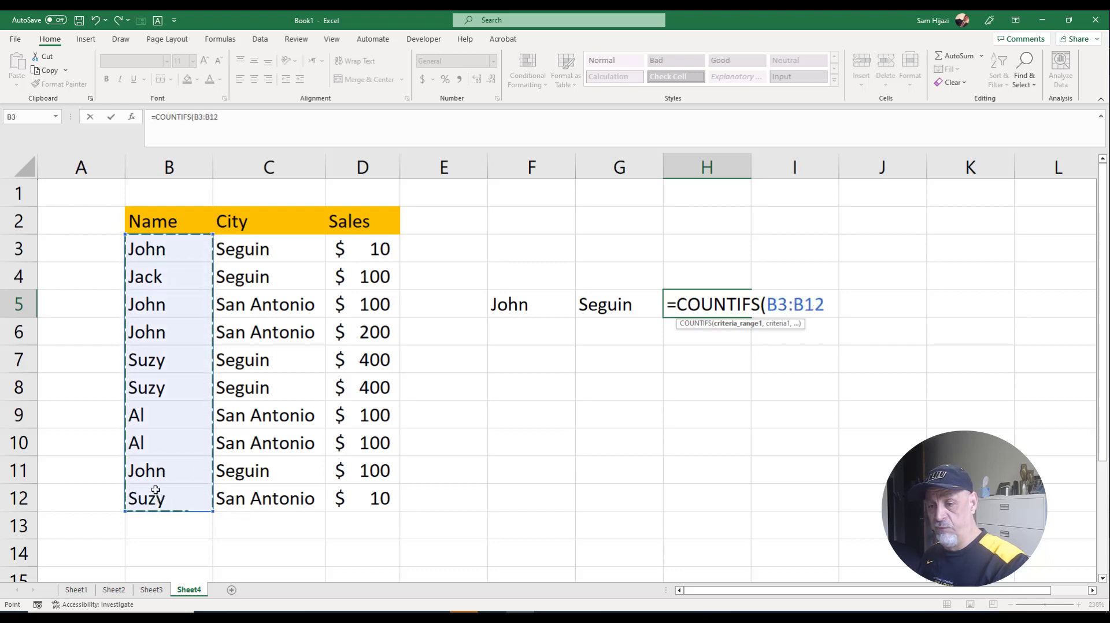
type(",")
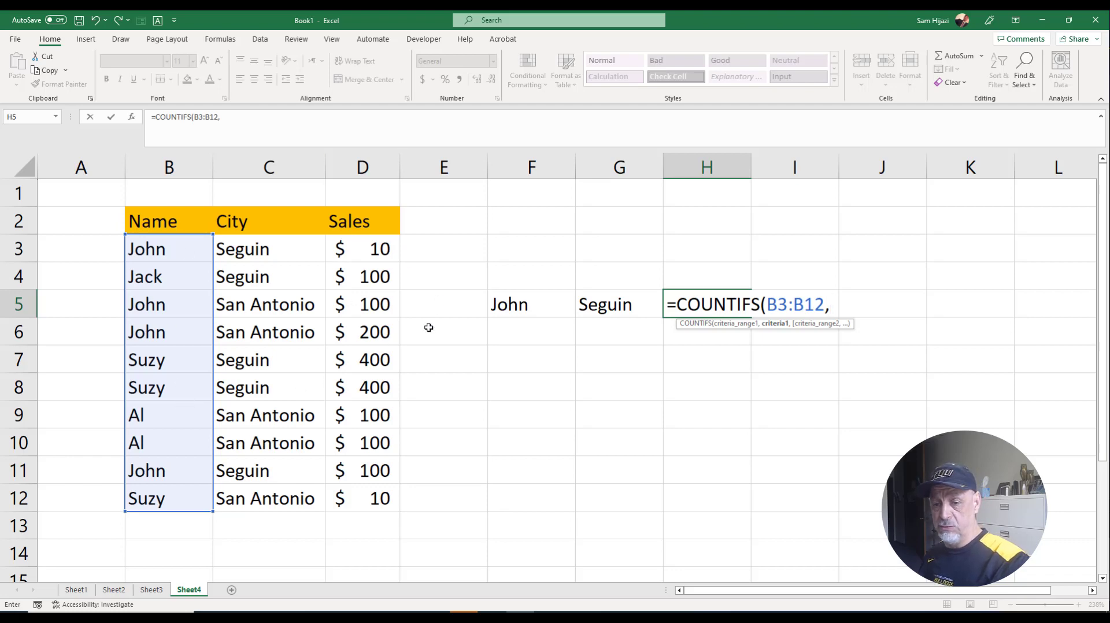
left_click(511, 310)
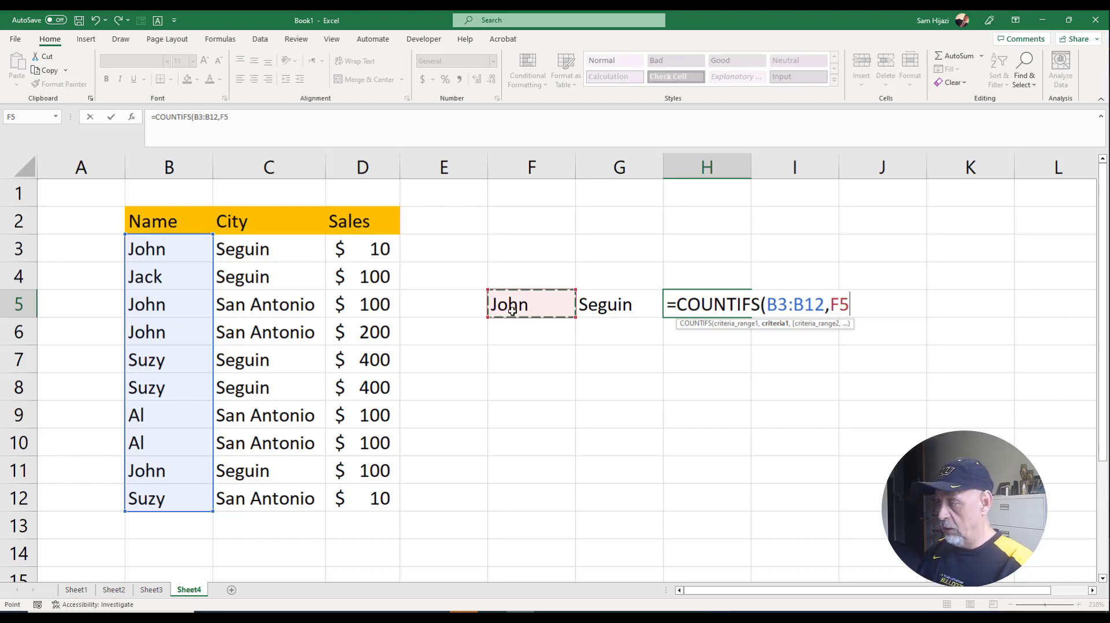
type(",")
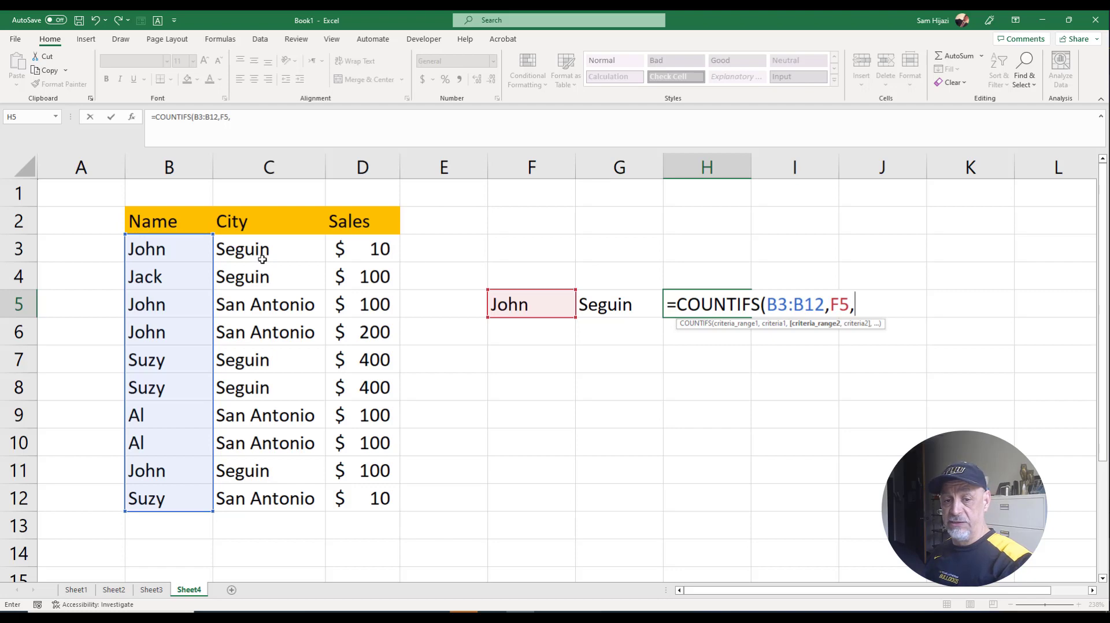
Complete the COUNTIFS formula with C3:C12 matched against G5, and check it against the name entries in B5 and B6.
left_click_drag(262, 259, 293, 496)
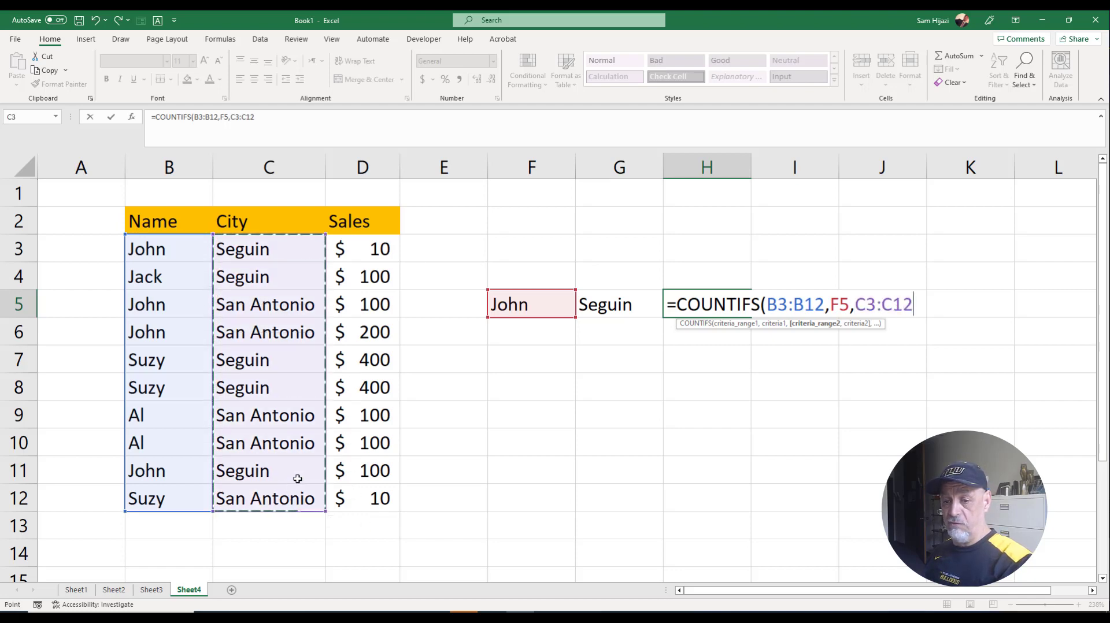
type(",")
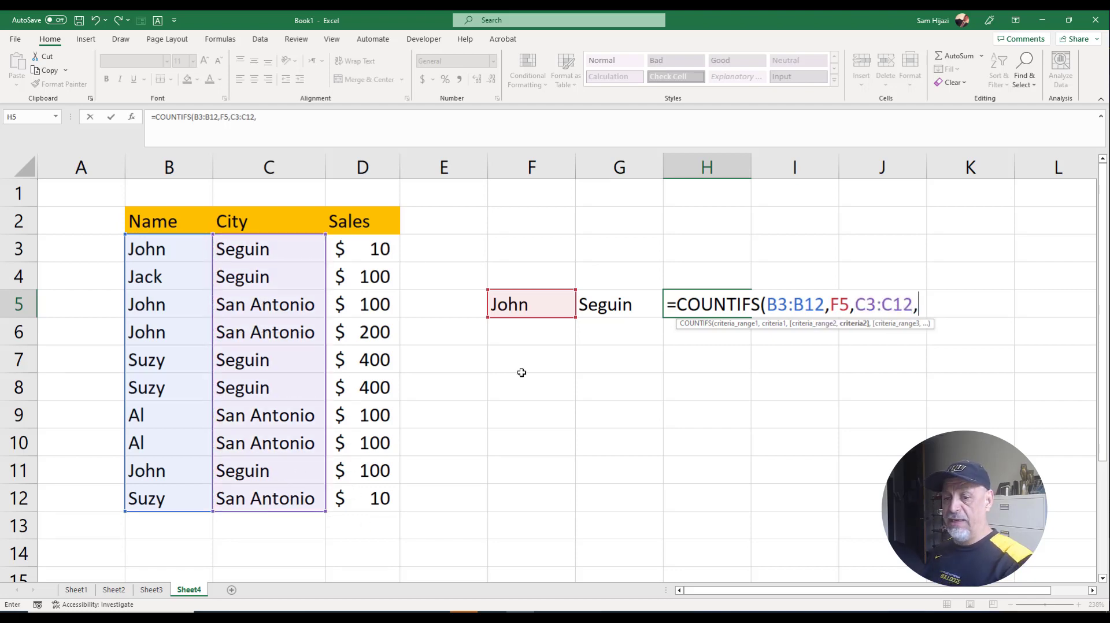
left_click(606, 305)
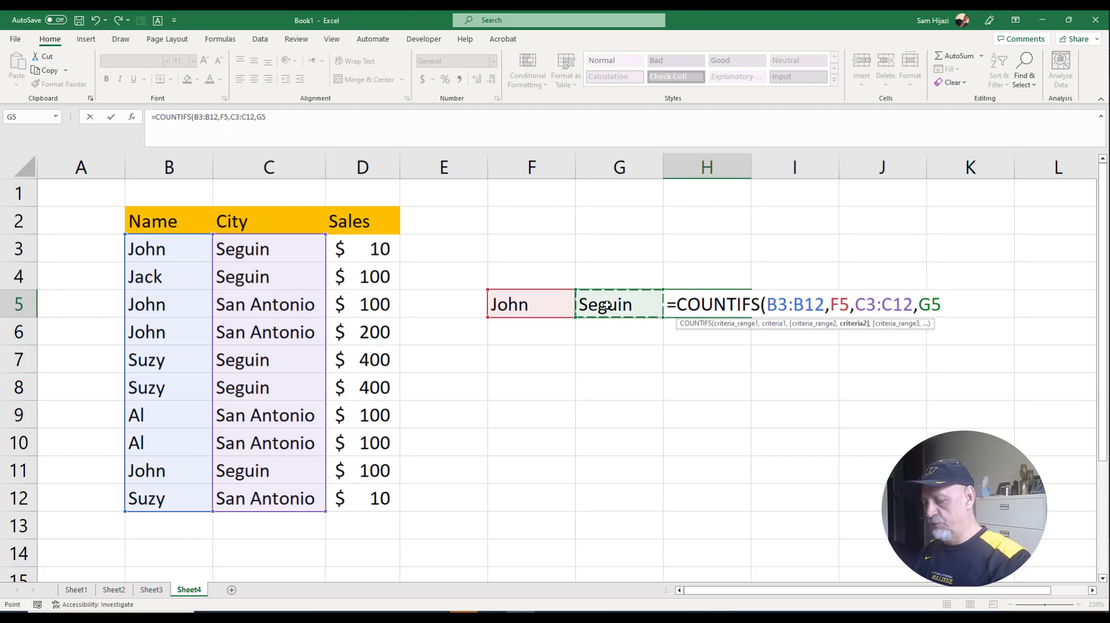
type(")")
key("Return")
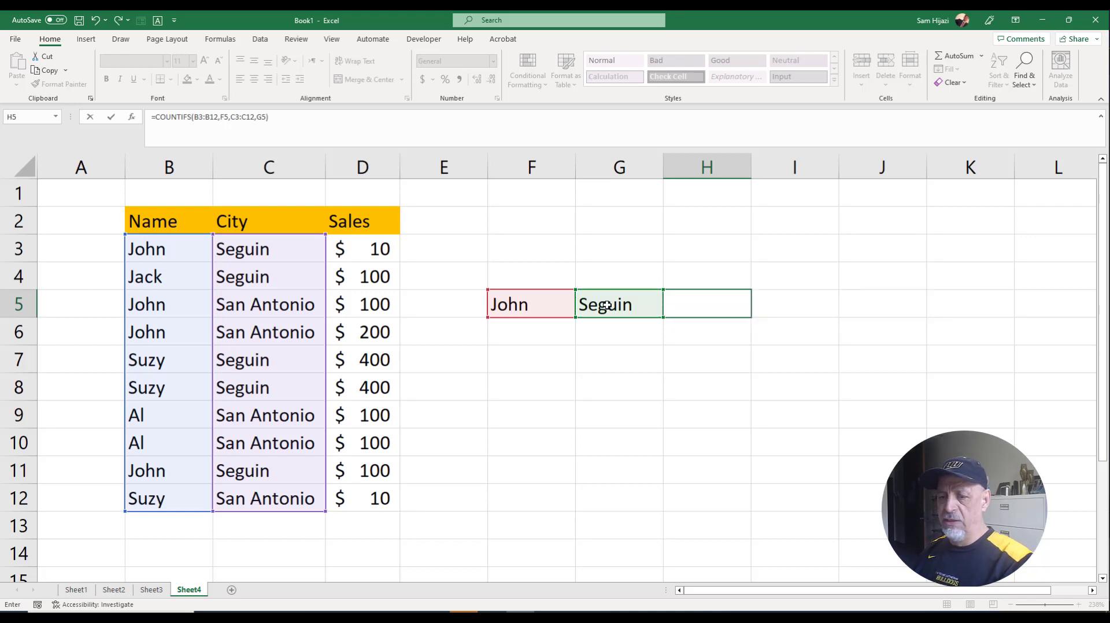
left_click(733, 302)
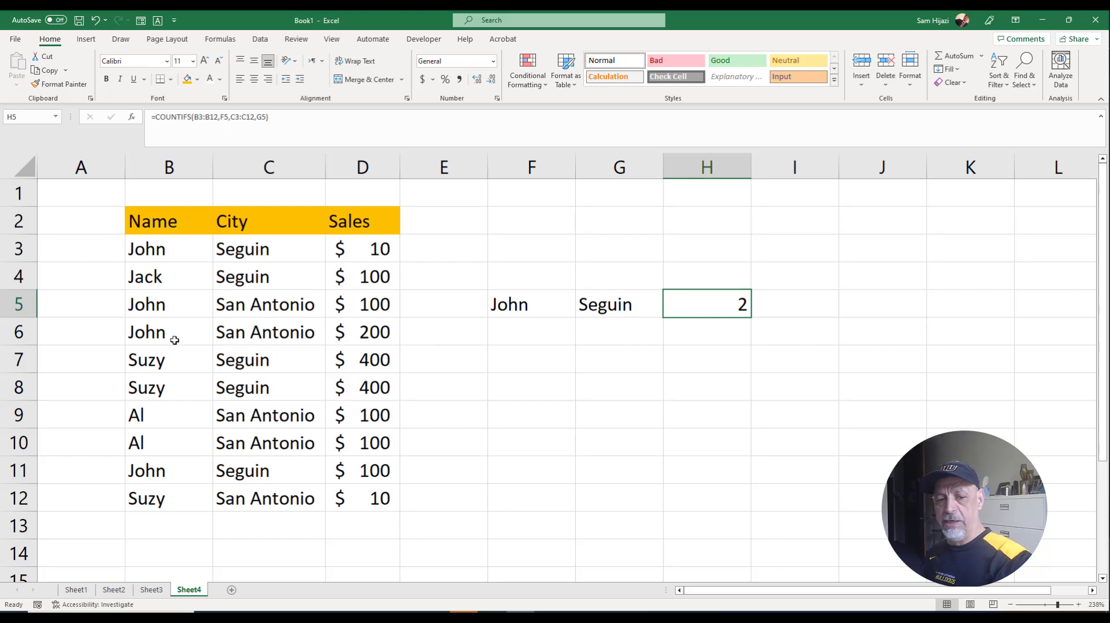
left_click(153, 308)
left_click(159, 336)
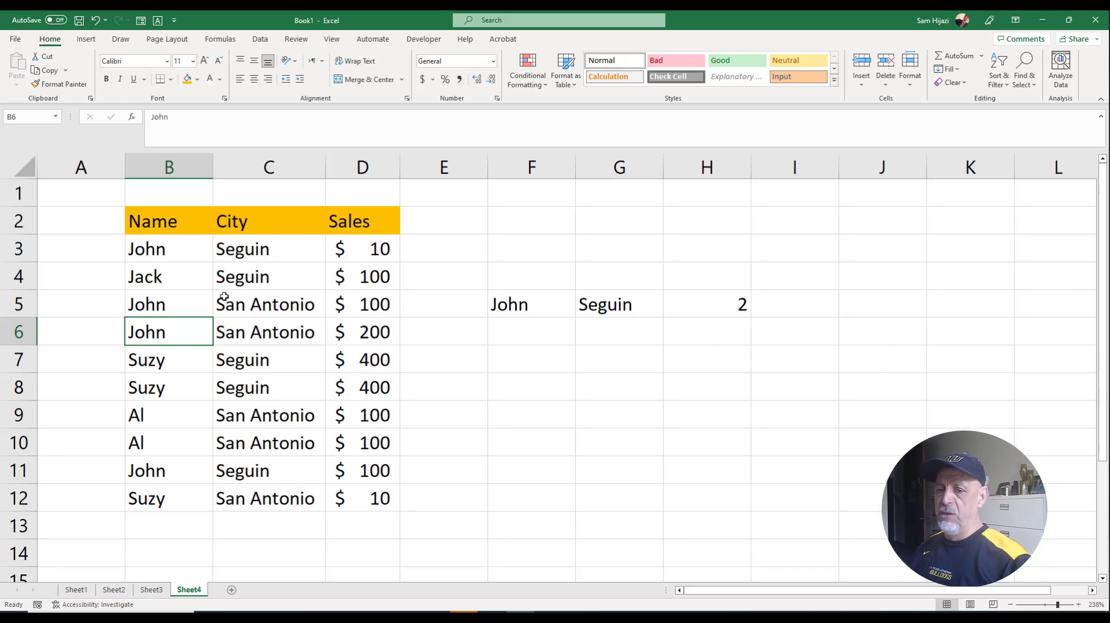
Replace the name criterion in F5 with the name listed in B9.
left_click(496, 304)
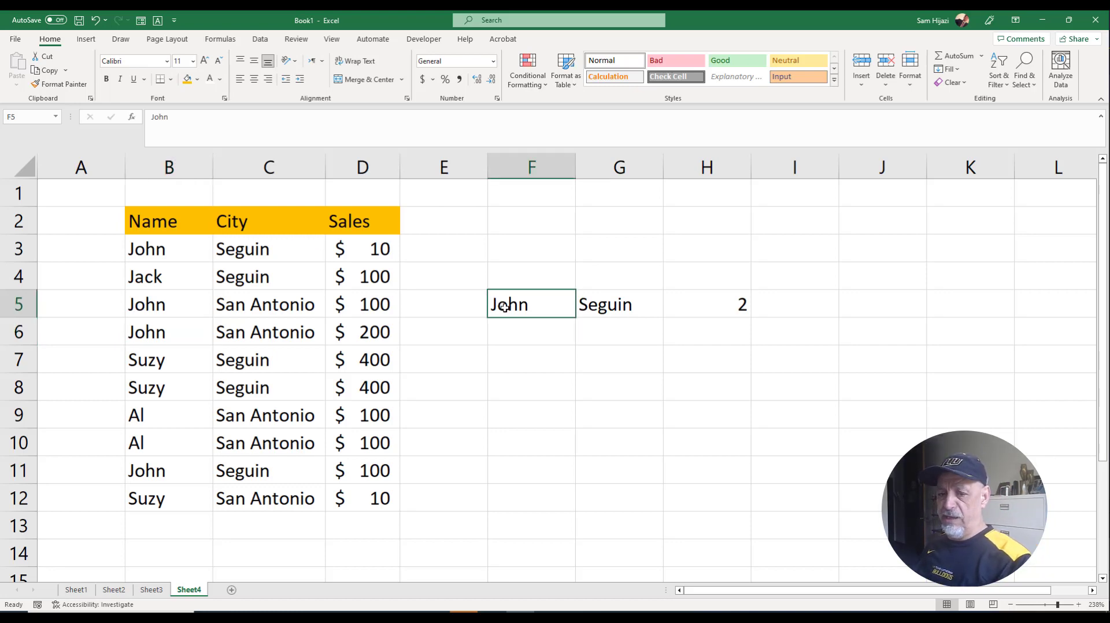
type("Al")
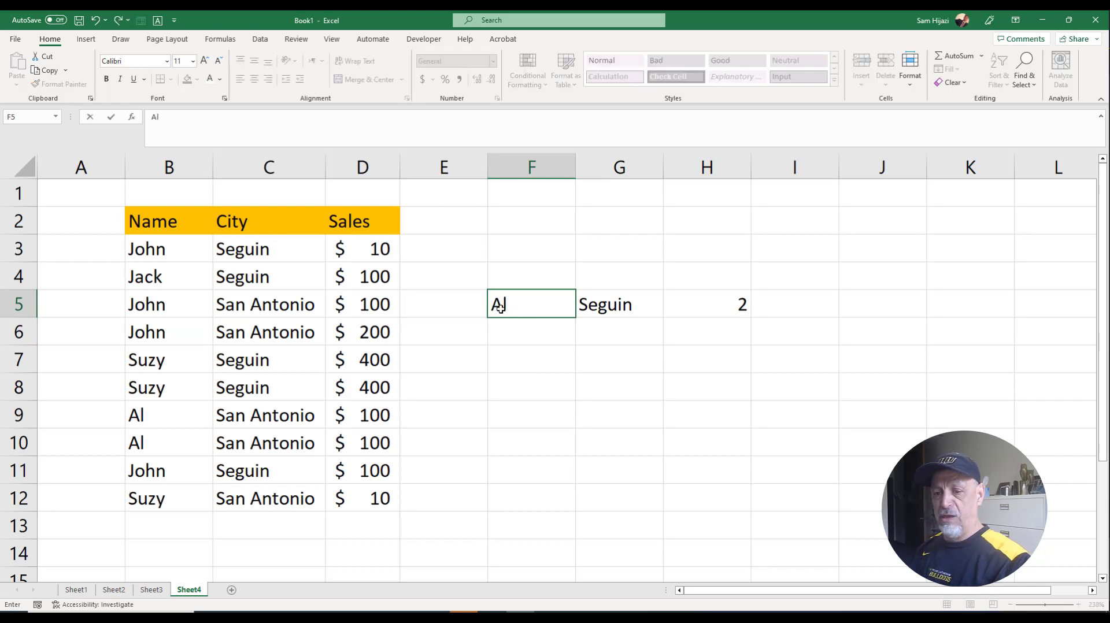
key("Tab")
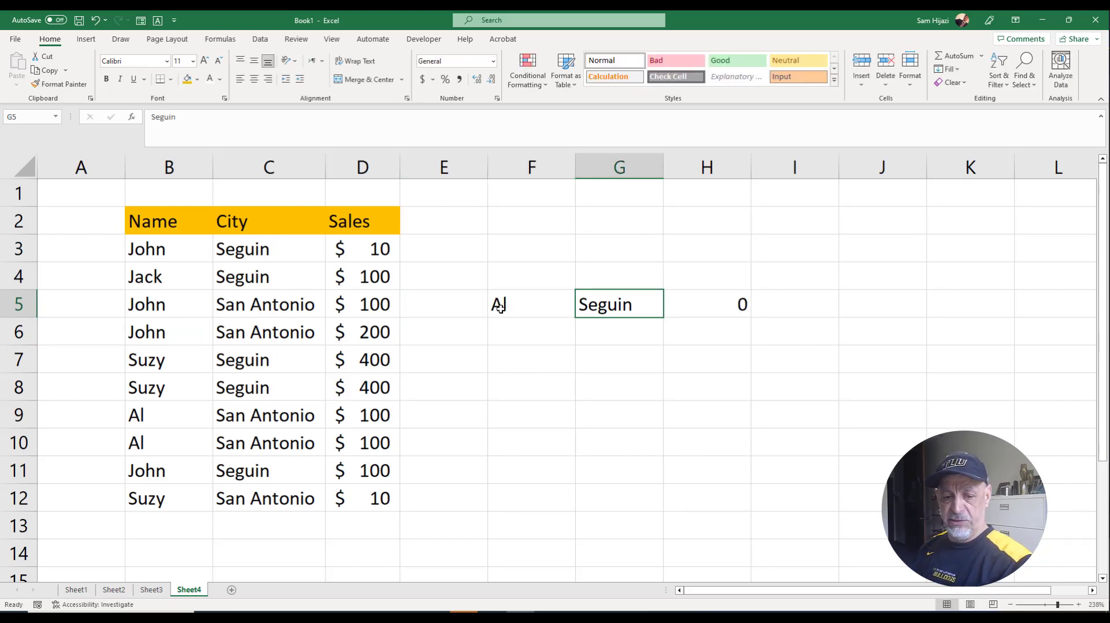
Set the city criterion in G5 to =C6 for San Antonio and fit column G's width to its contents.
type("Sa")
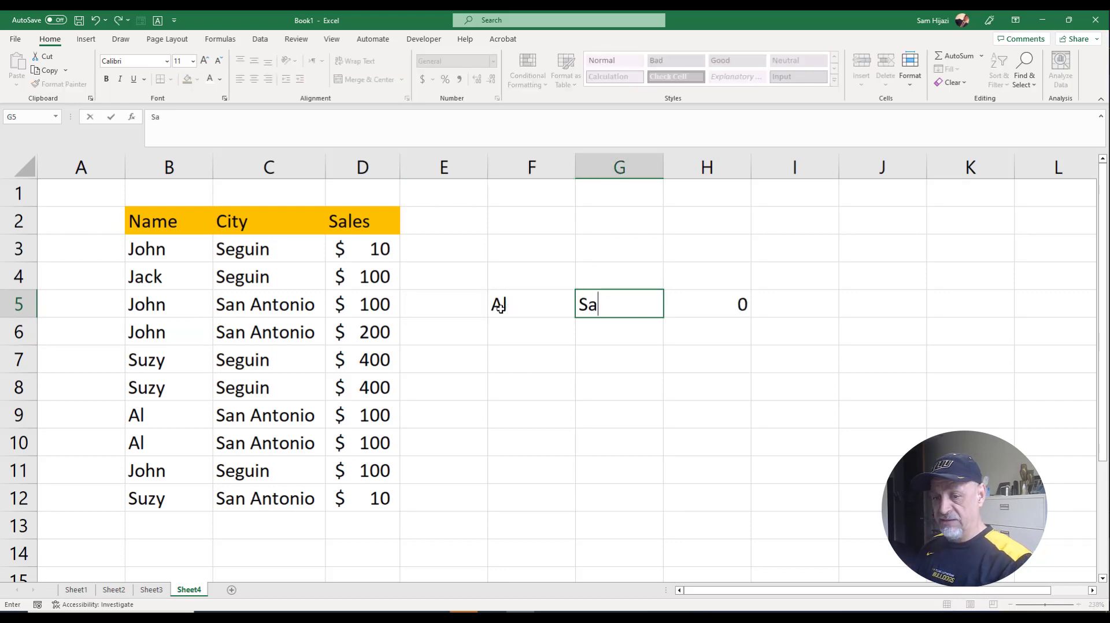
key("BackSpace")
key("BackSpace")
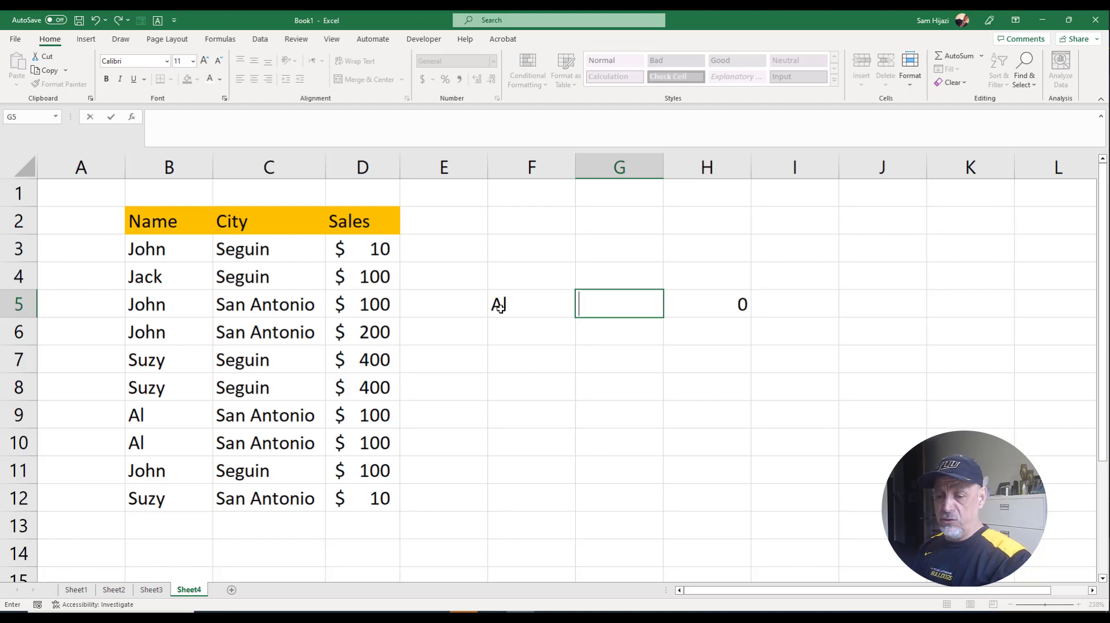
type("=")
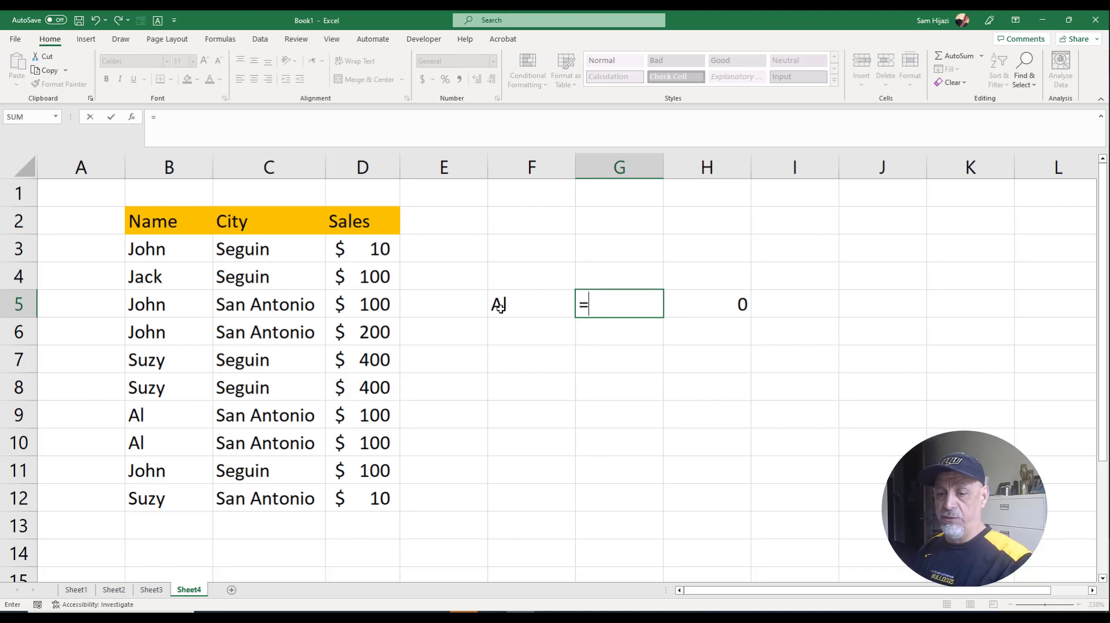
left_click(272, 334)
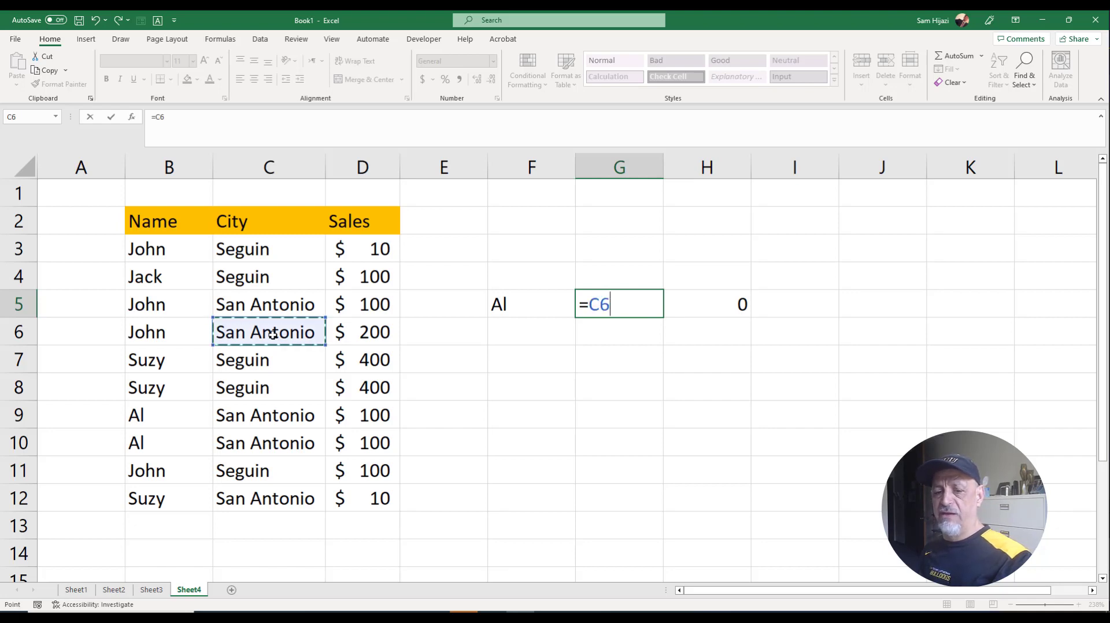
key("Tab")
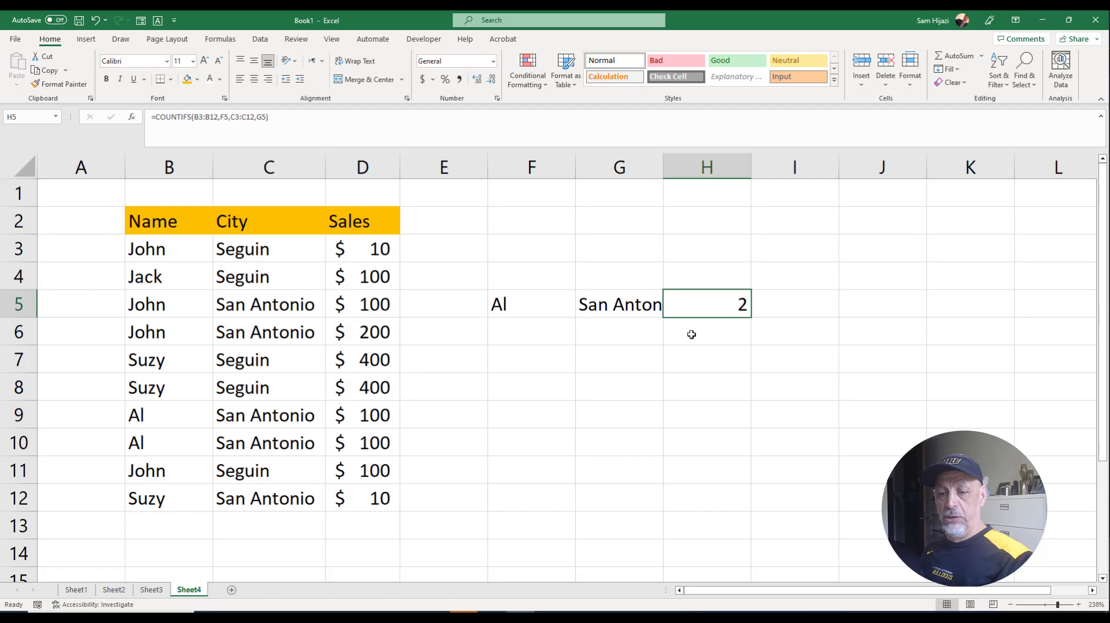
double_click(663, 157)
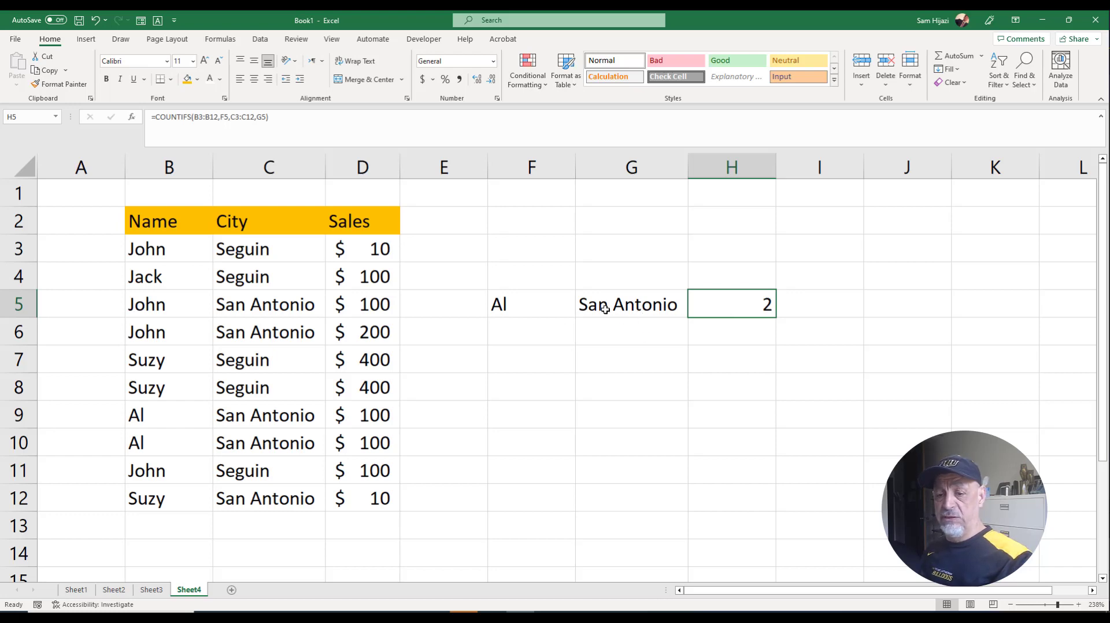
Replace the COUNTIFS formula in H5 with a SUMIFS formula that uses the sales in D3:D12 as its sum range.
double_click(752, 306)
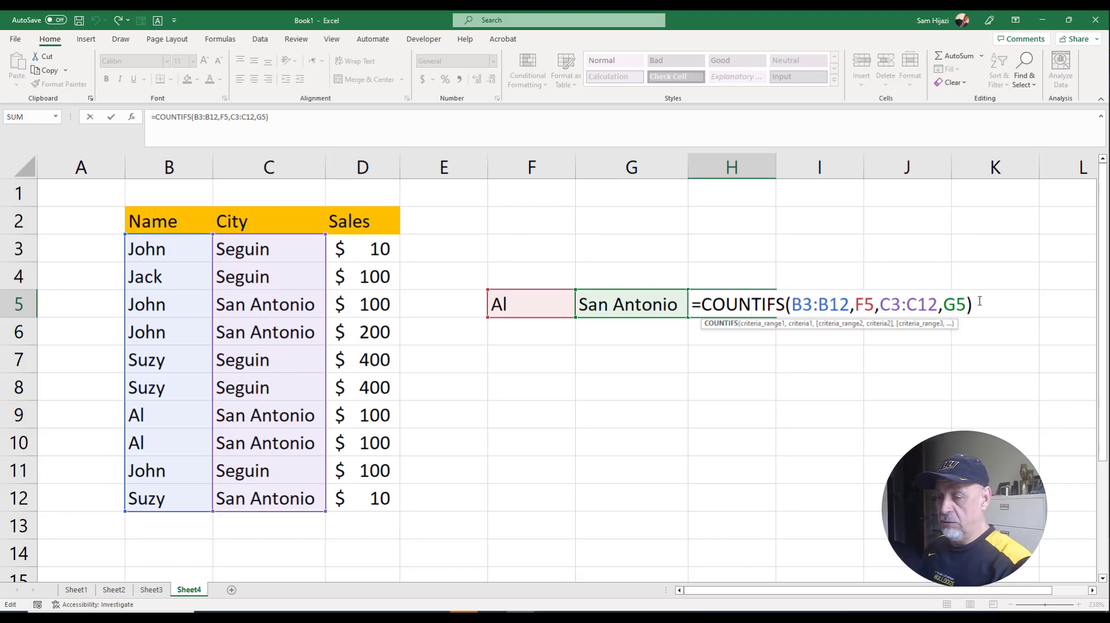
left_click_drag(979, 301, 701, 306)
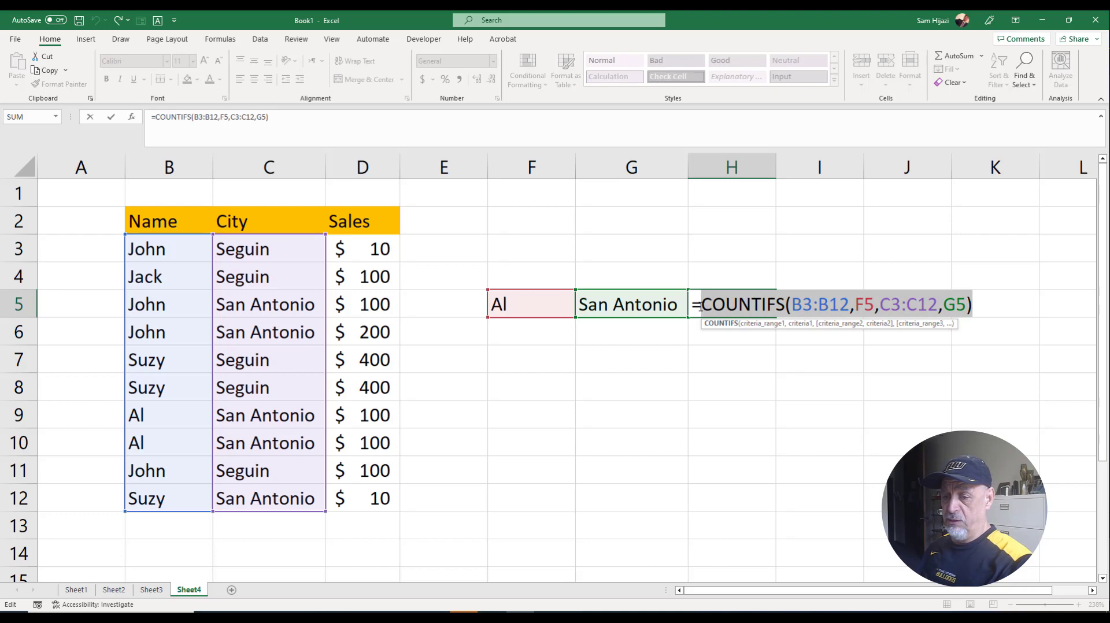
type("sumif")
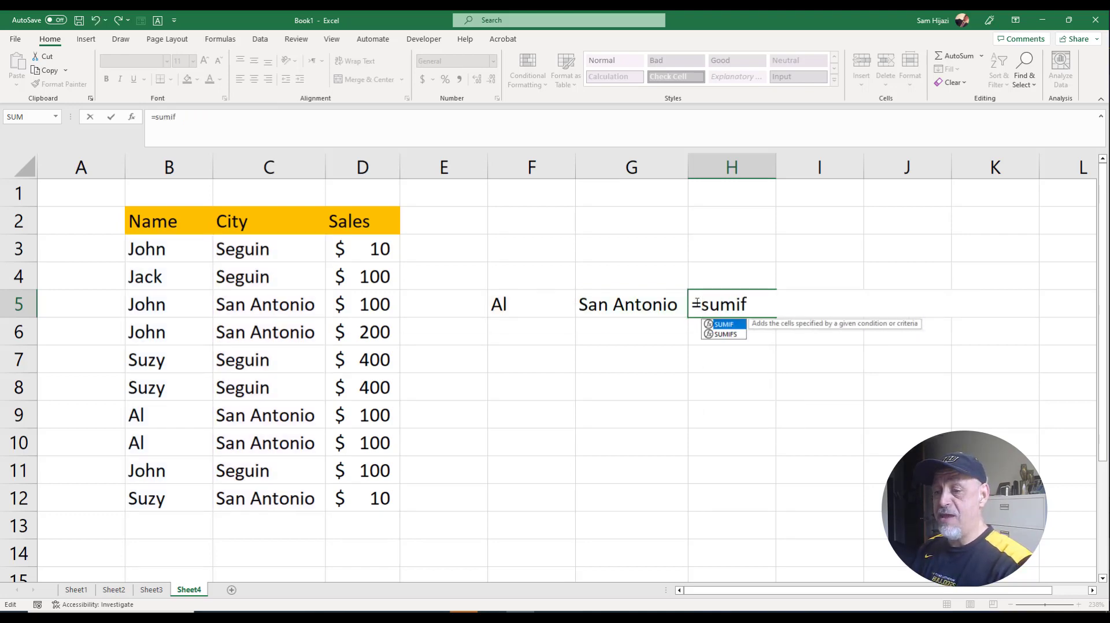
type("s(")
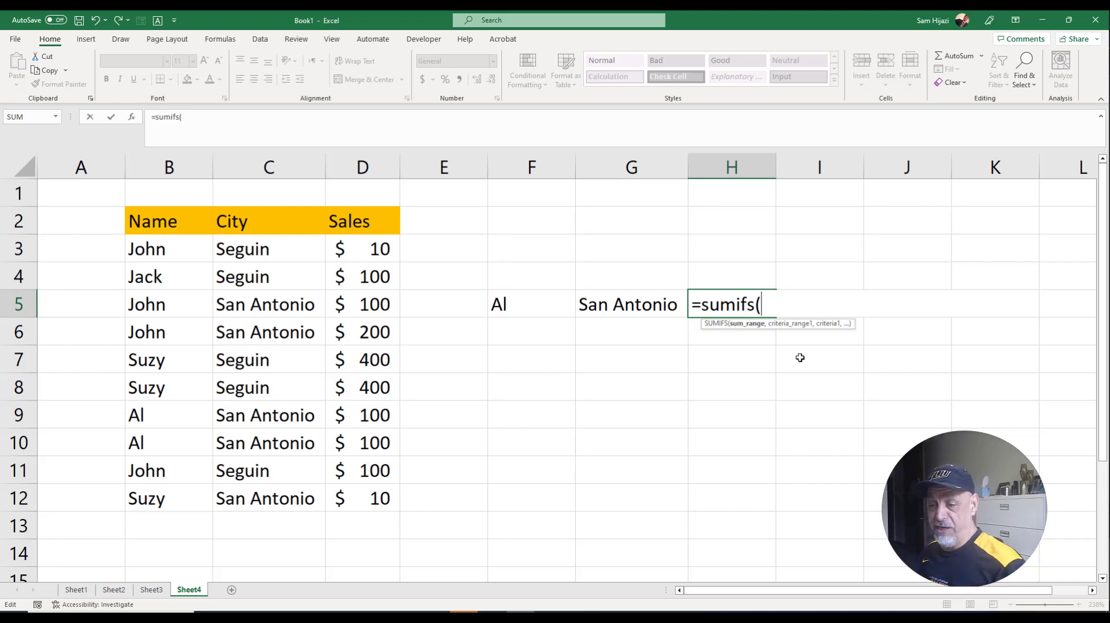
left_click_drag(783, 324, 507, 212)
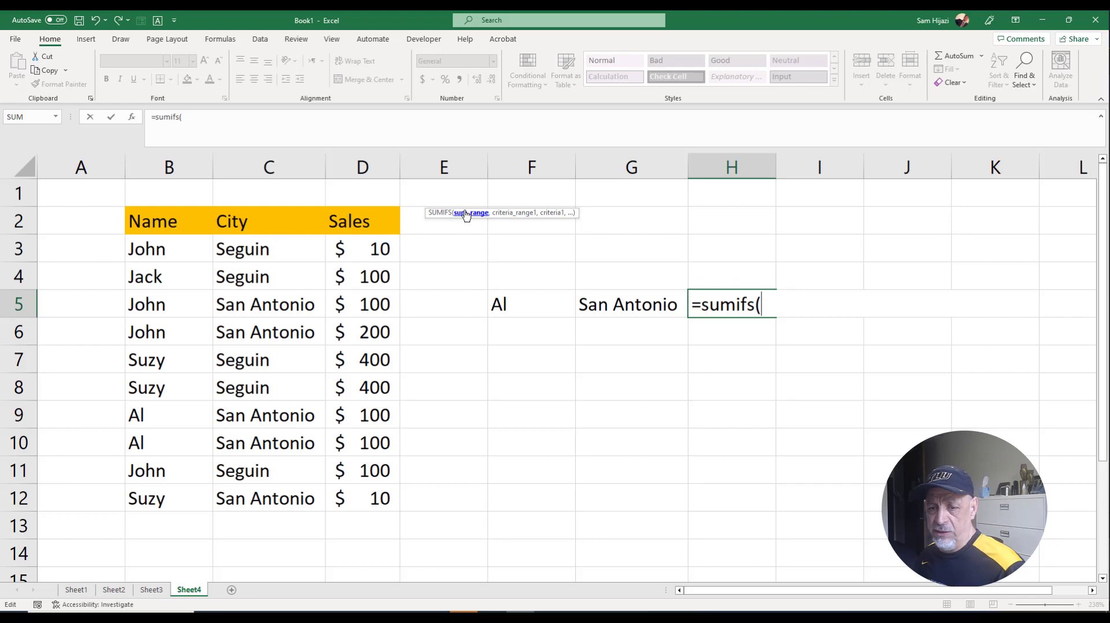
left_click_drag(379, 249, 391, 496)
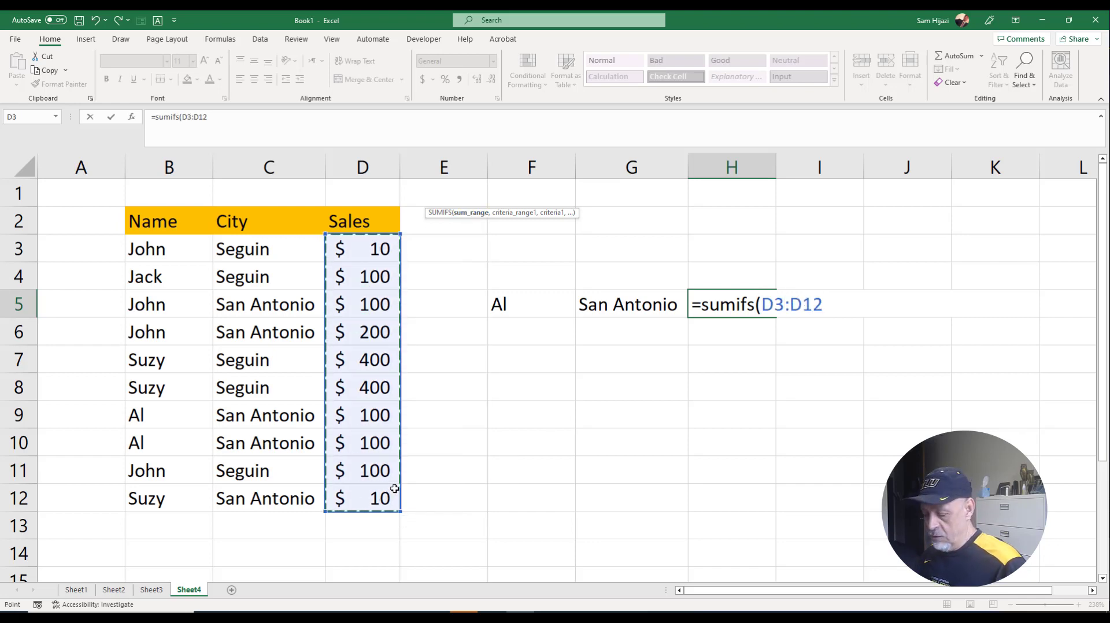
type(",")
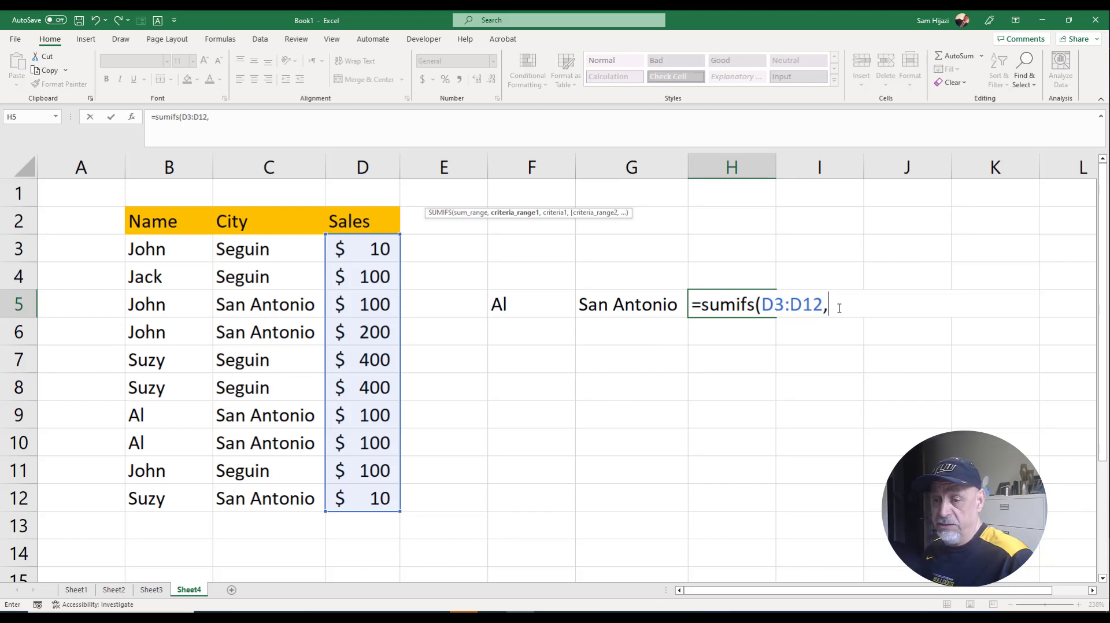
Complete the SUMIFS formula in H5 with B3:B12 matched against F5 and C3:C12 matched against G5.
left_click_drag(177, 248, 171, 502)
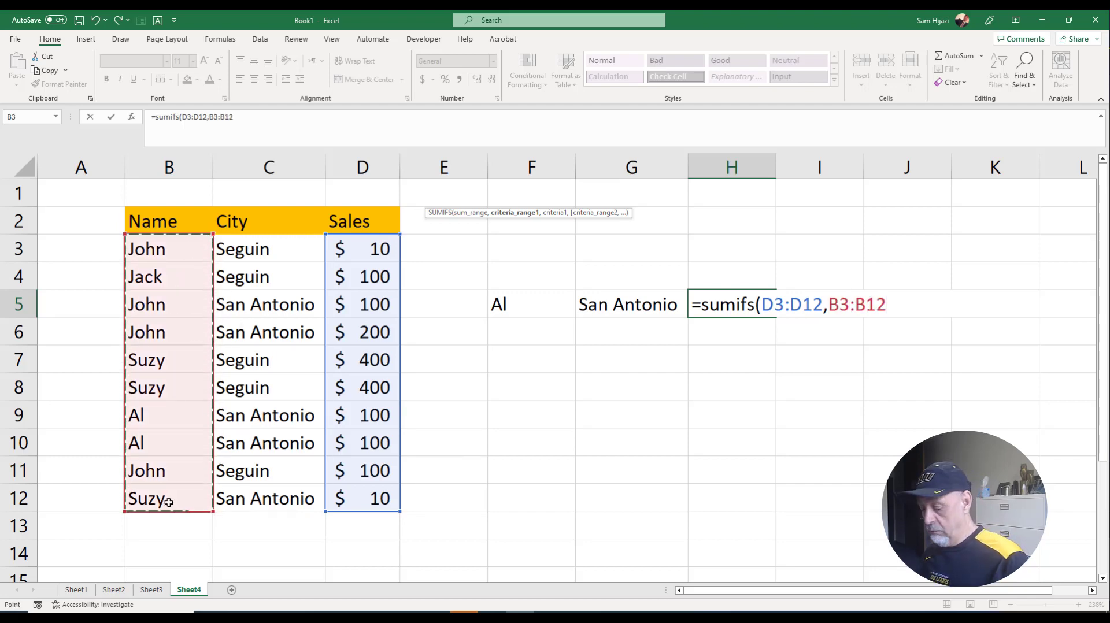
type(",")
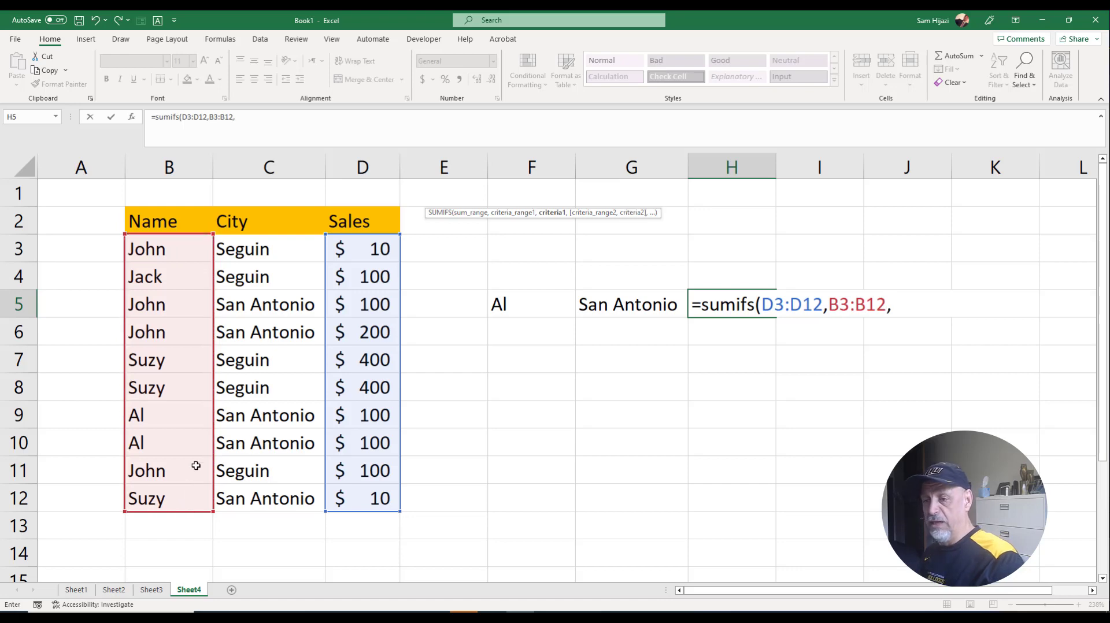
left_click(495, 302)
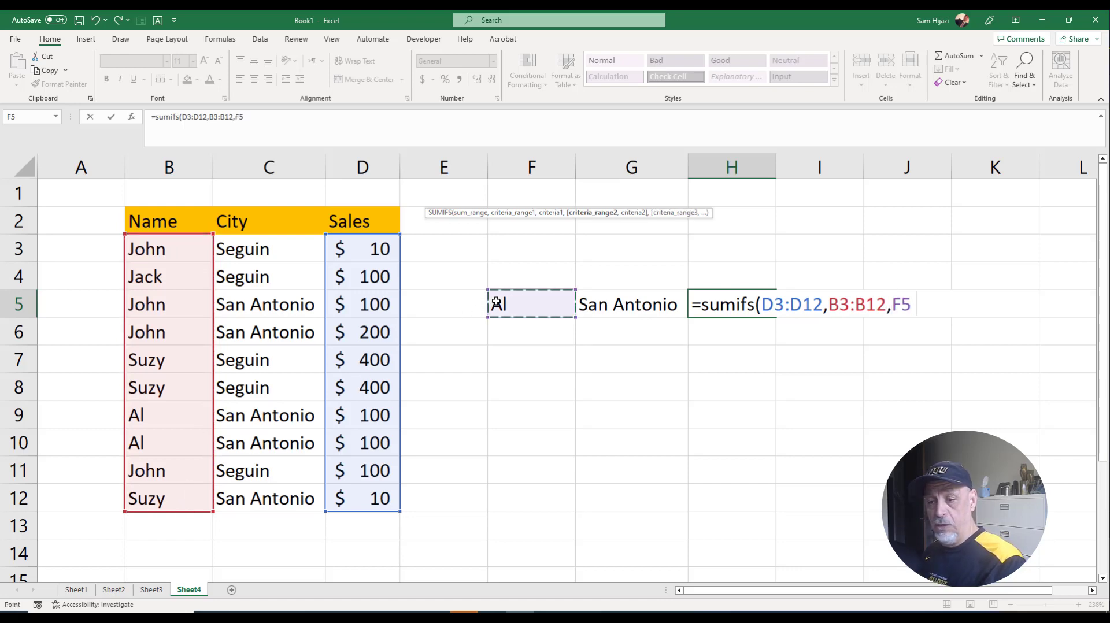
type(",")
left_click(280, 249)
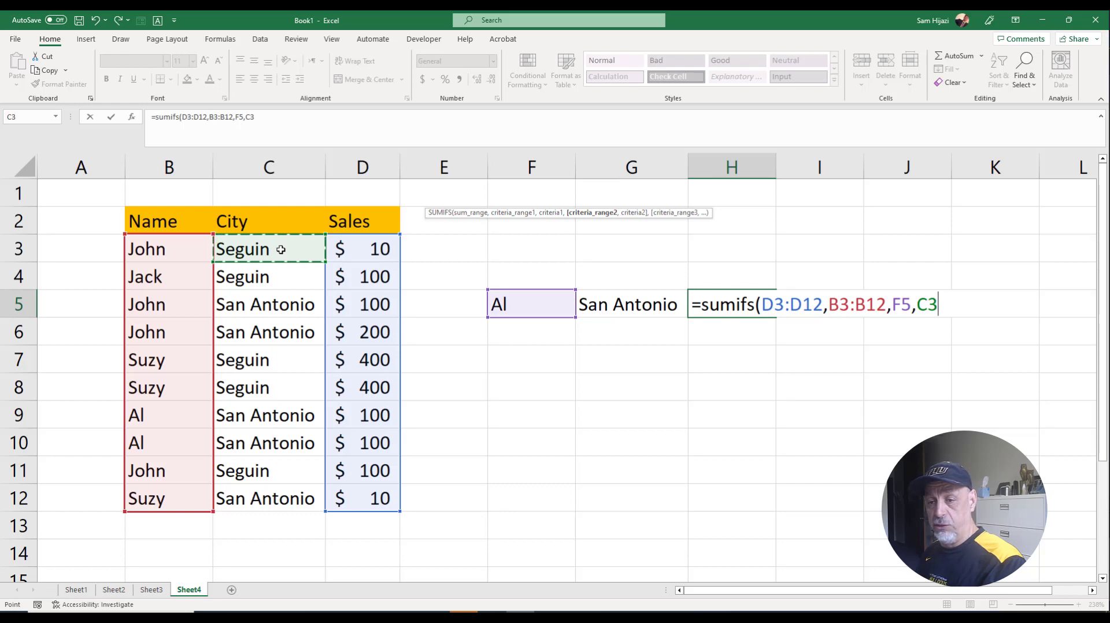
left_click_drag(280, 250, 273, 491)
type(",")
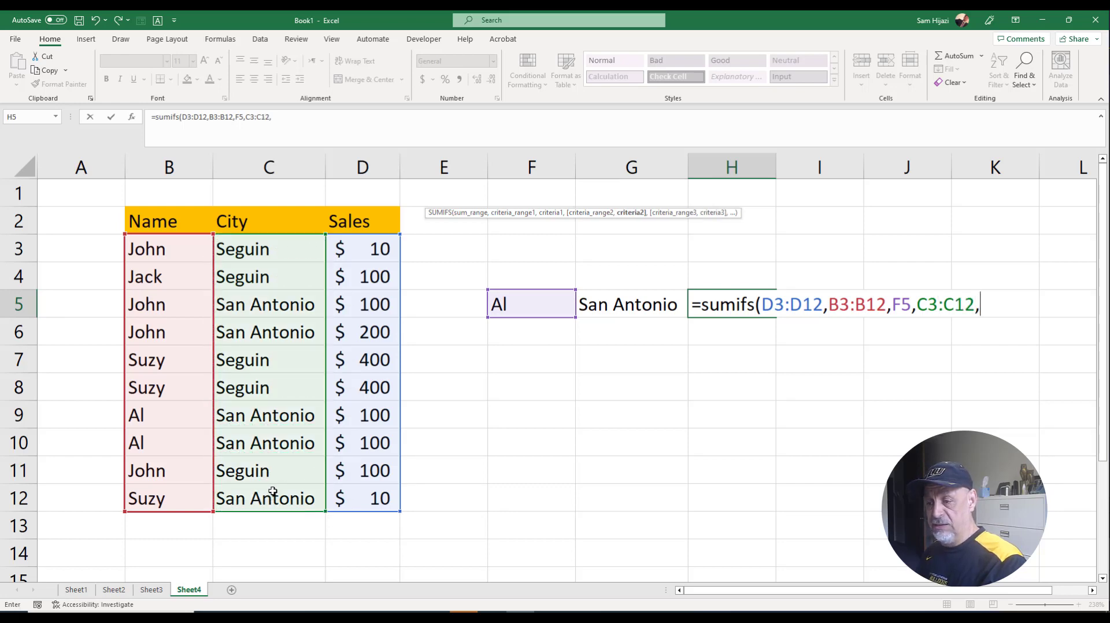
left_click(591, 304)
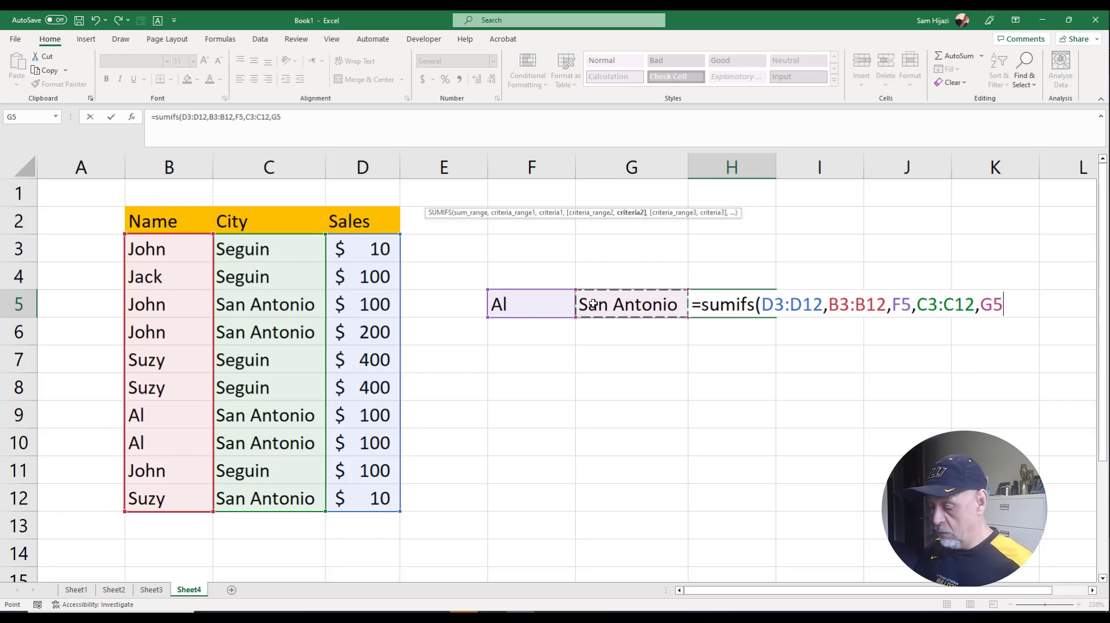
type(")")
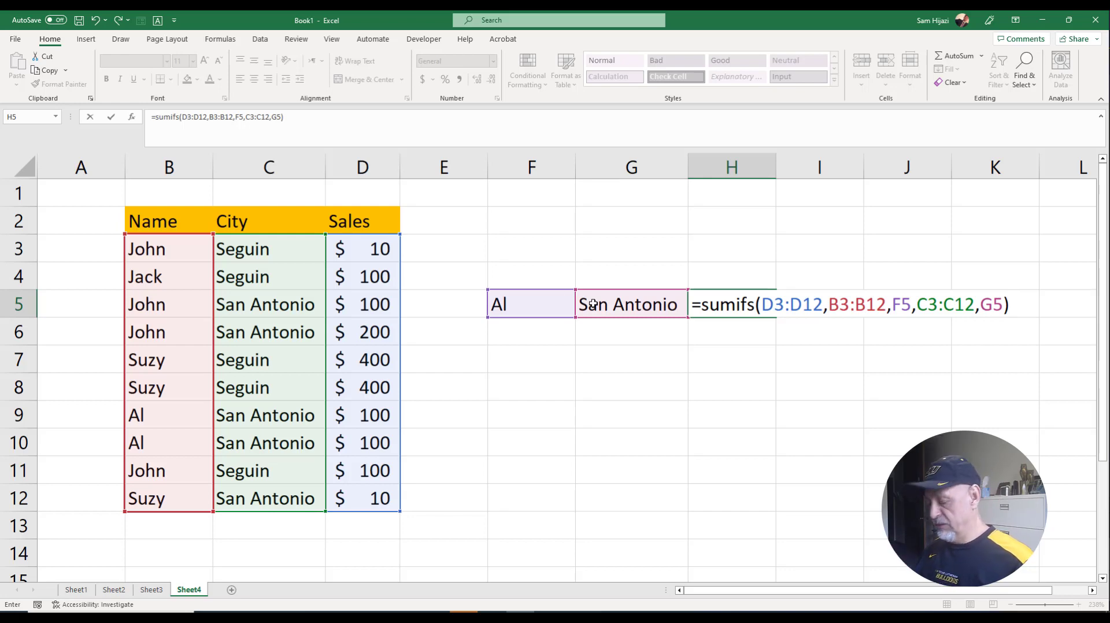
key("Return")
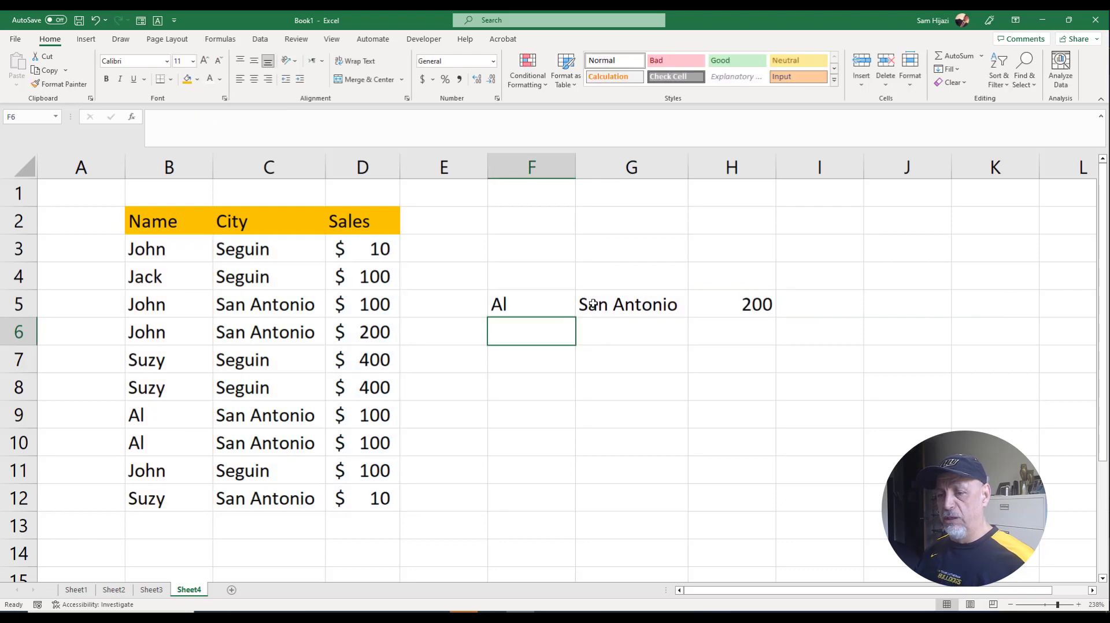
Check the SUMIFS result in H5 against the matching sales in D9:D10.
left_click(749, 306)
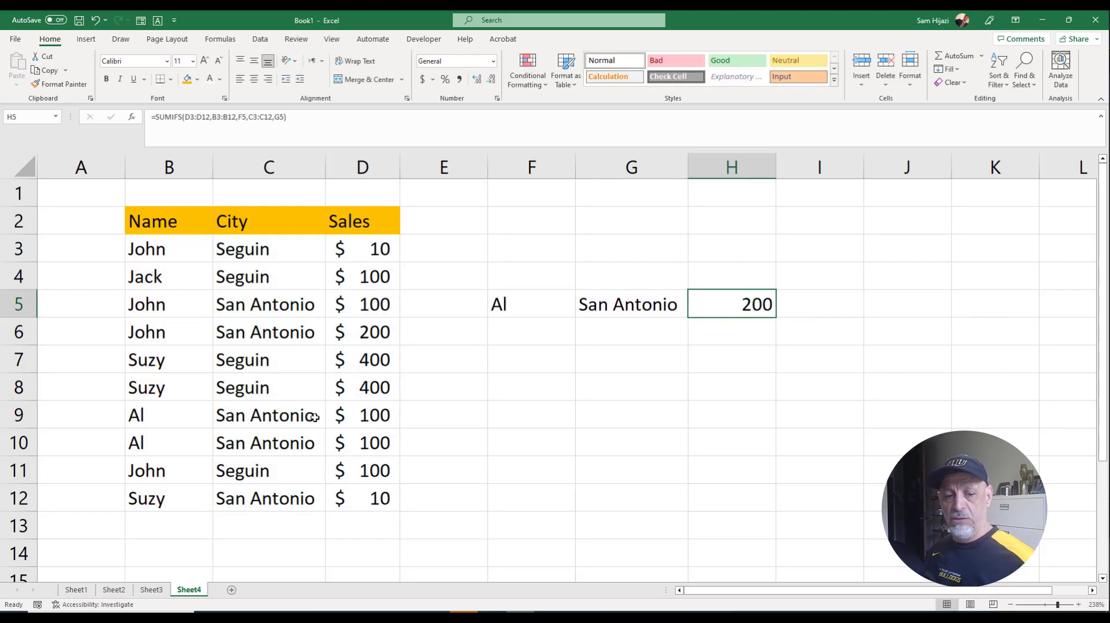
left_click_drag(367, 415, 371, 445)
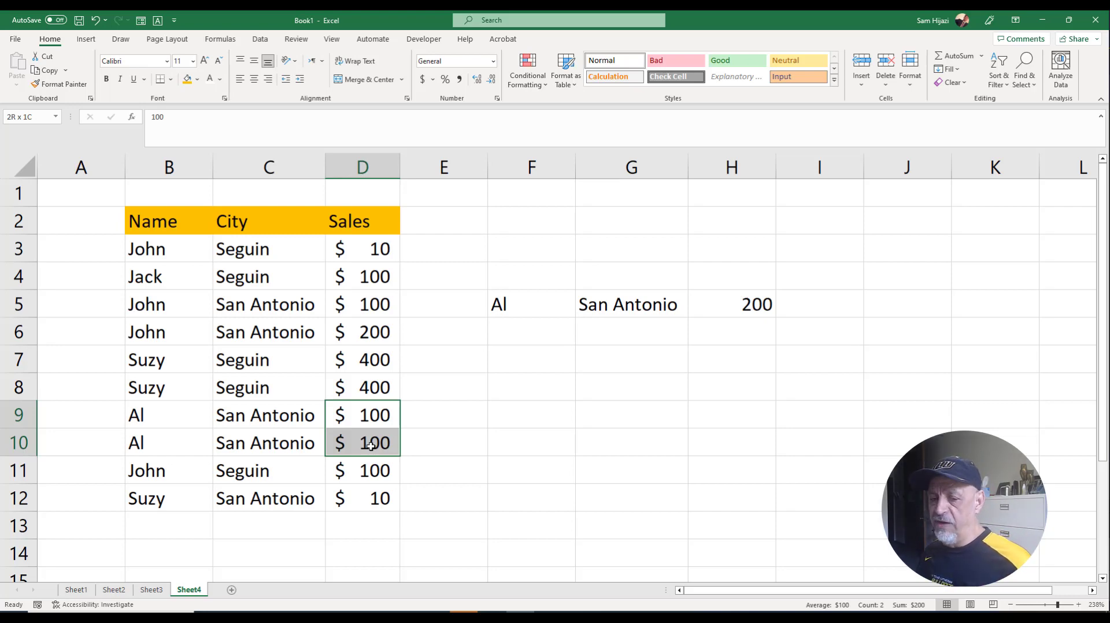
left_click_drag(371, 446, 370, 445)
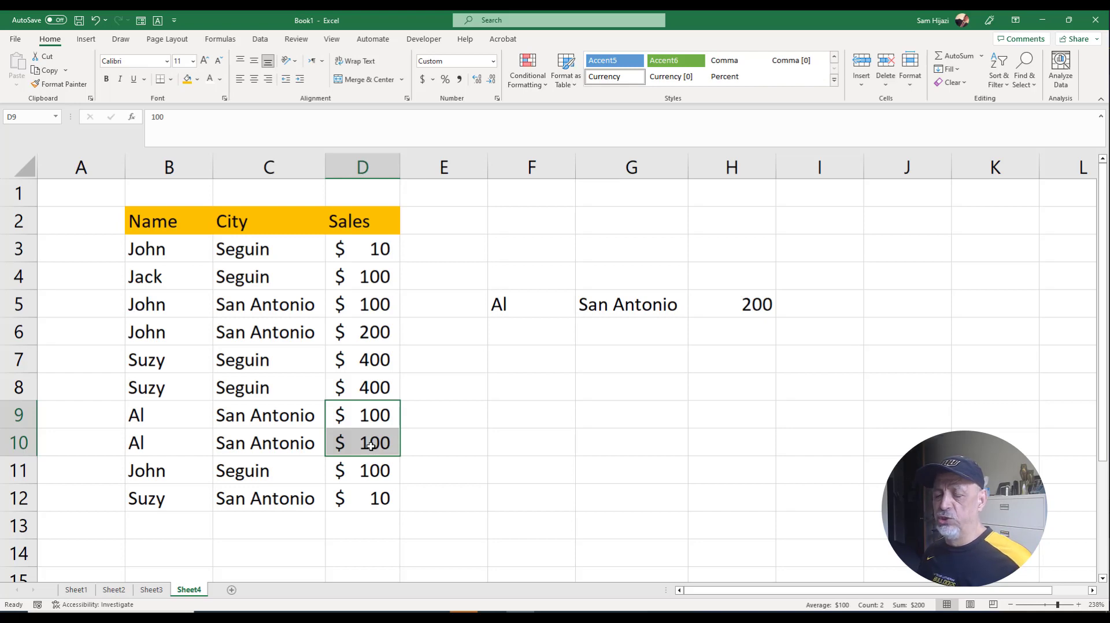
Set the sale in D9 to 2000 with column D's width fitted to its contents, and inspect the SUMIFS formula in H5.
left_click(383, 415)
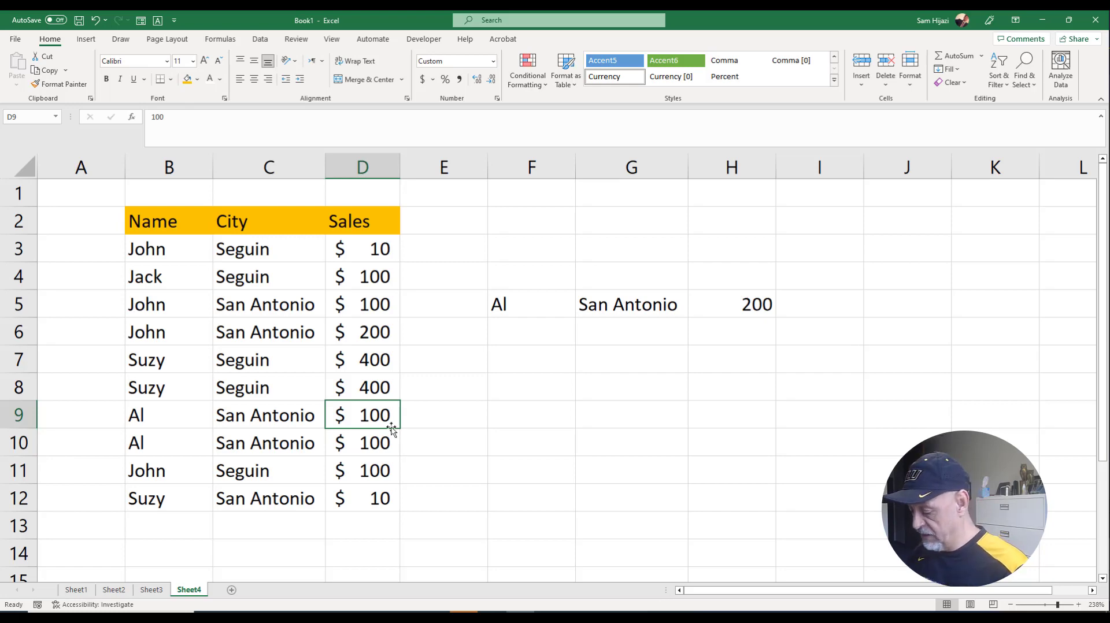
type("2000")
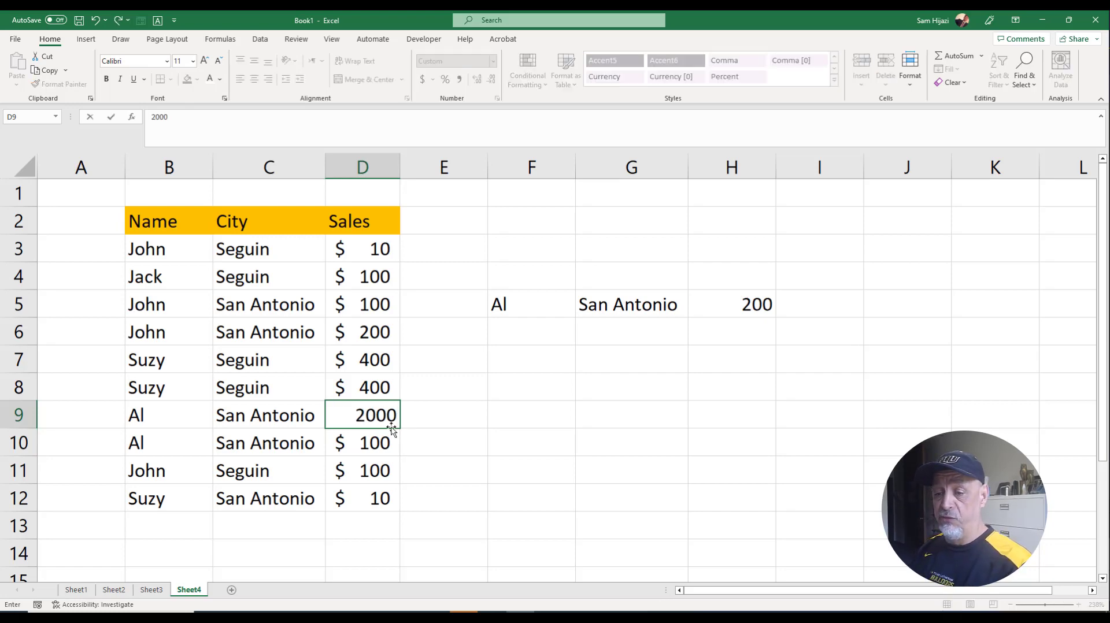
key("Return")
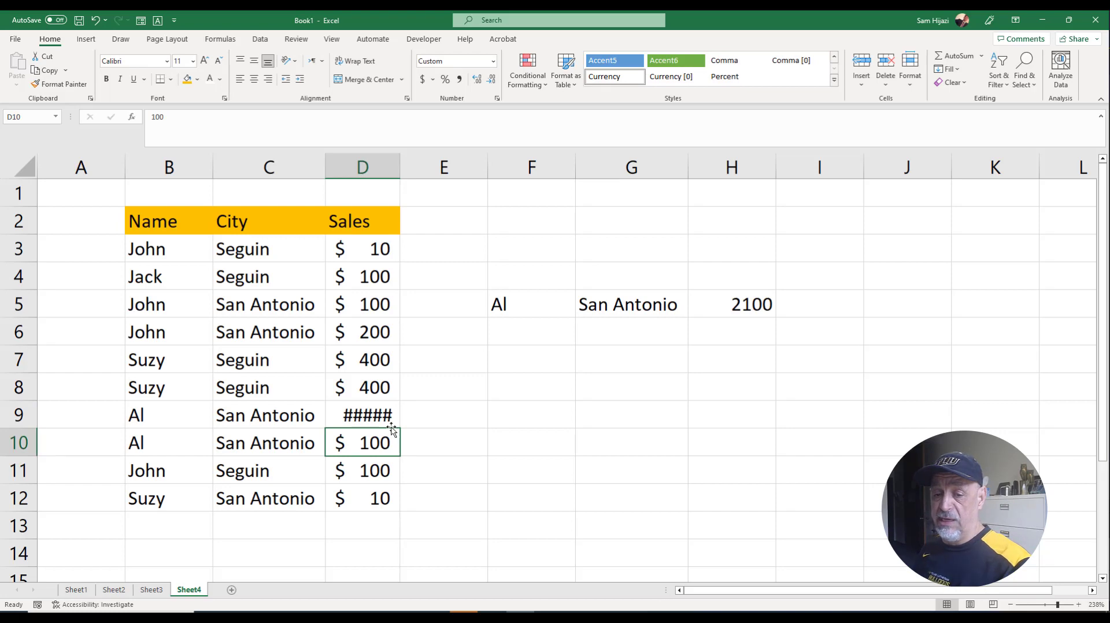
double_click(399, 165)
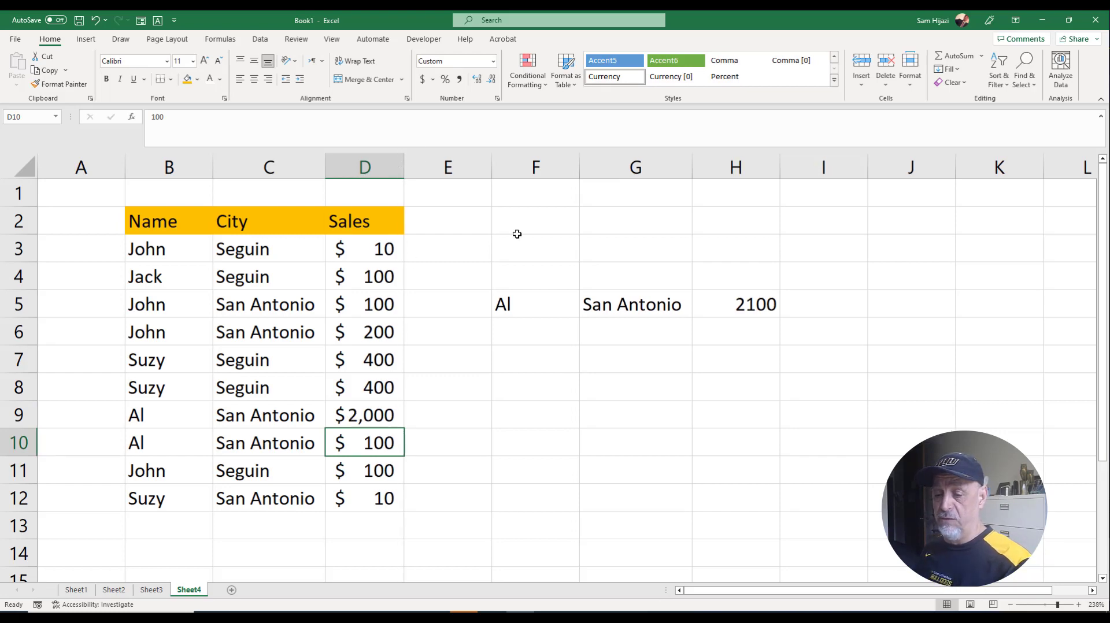
double_click(757, 306)
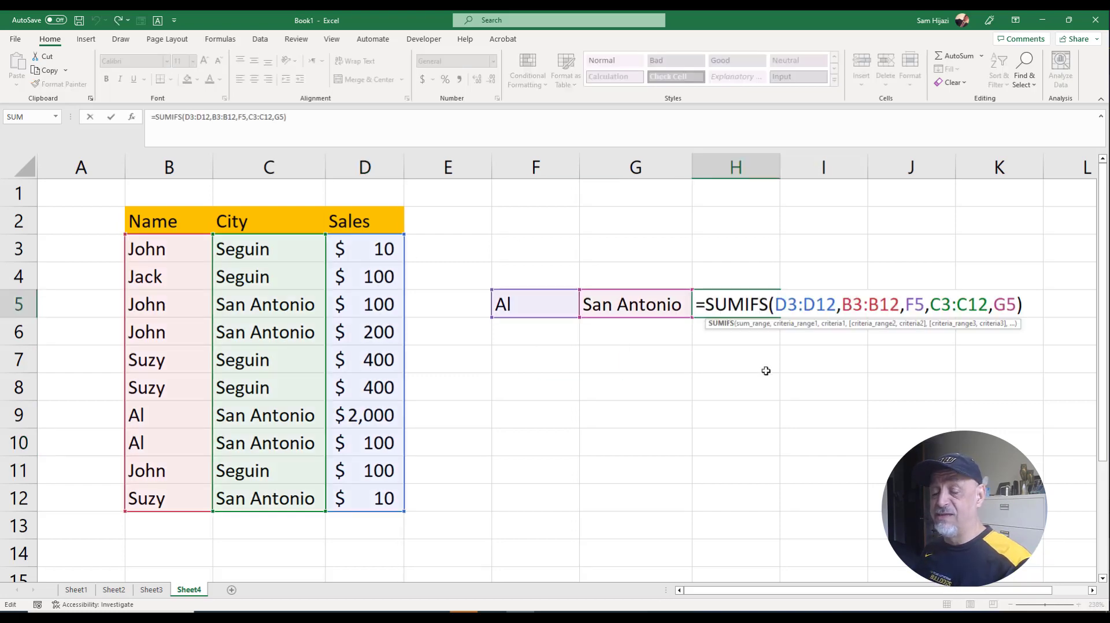
left_click(766, 371)
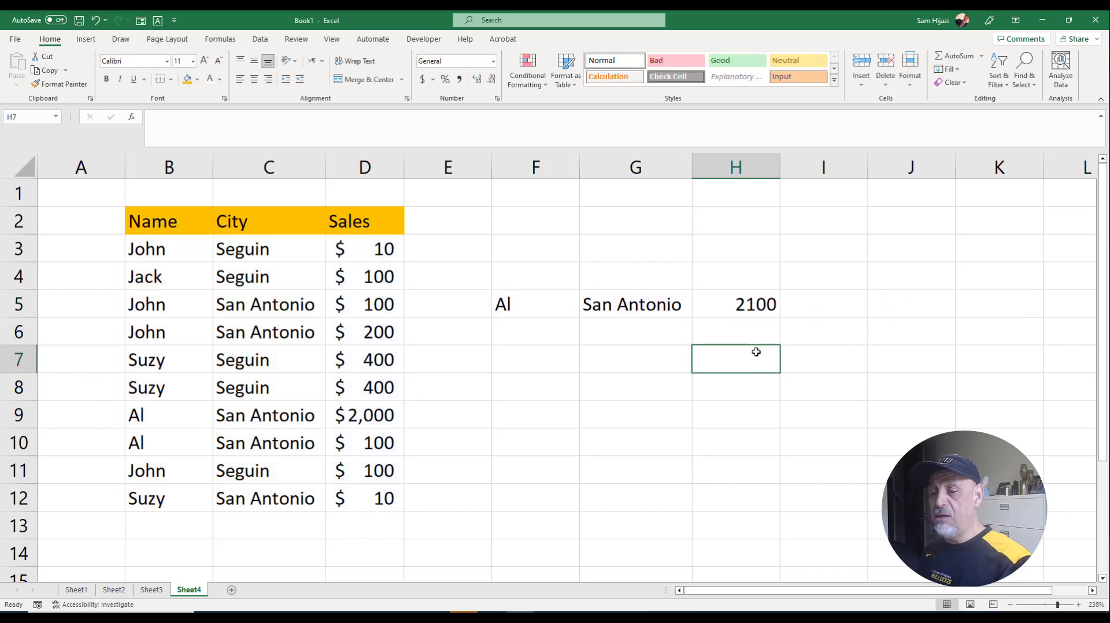
Start an AVERAGEIFS formula in H6 that uses the sales in D3:D12 as its average range.
left_click(743, 331)
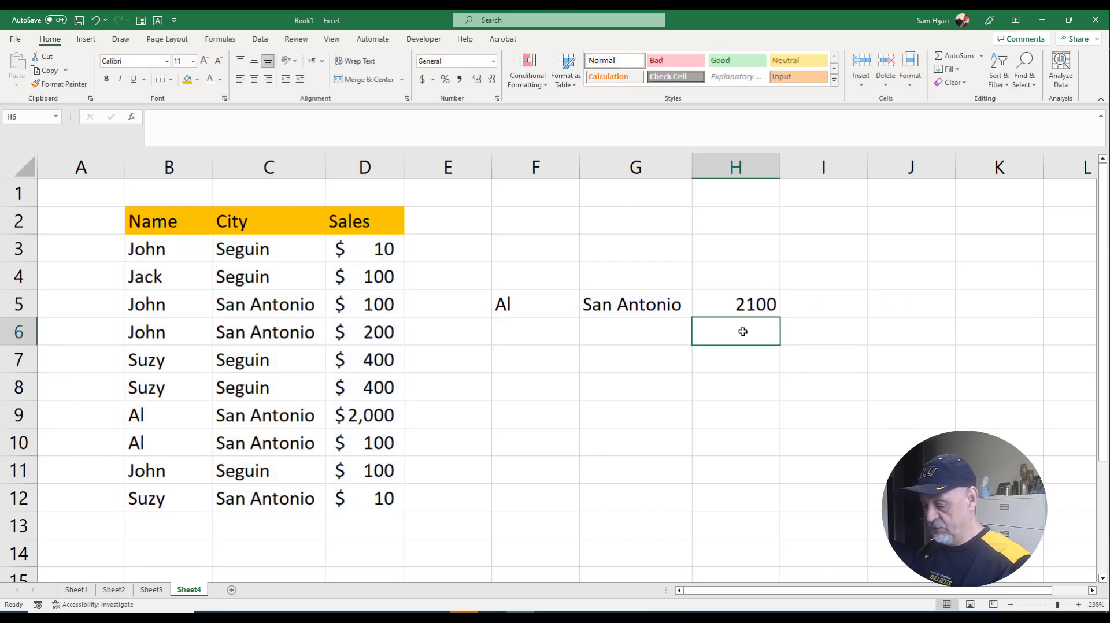
type("=ave")
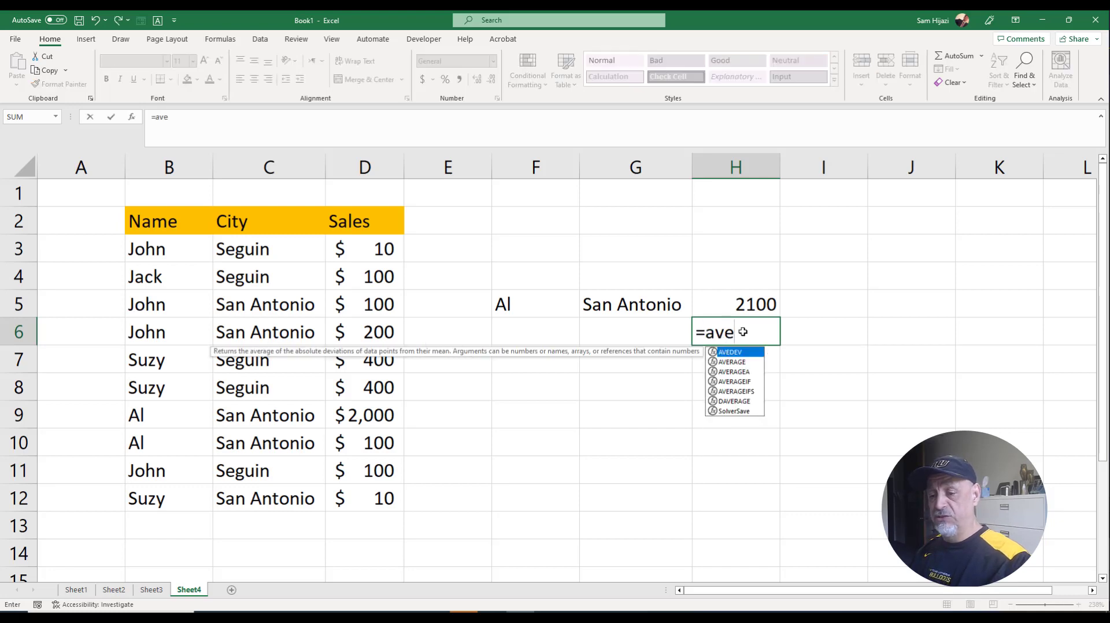
type("rag")
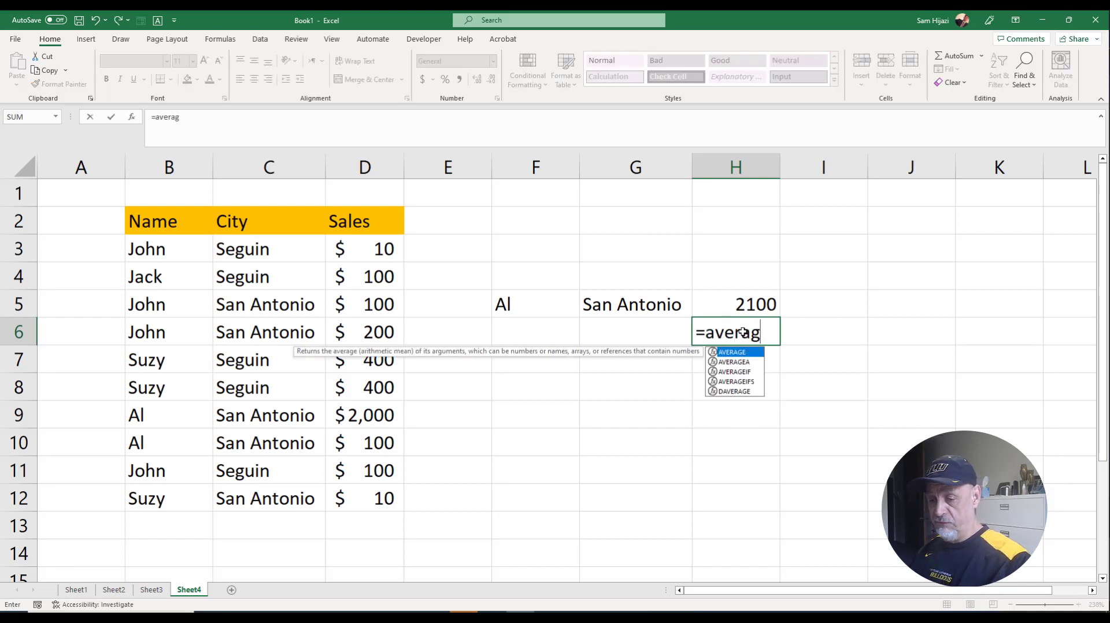
key("Down")
key("Down")
key("Down")
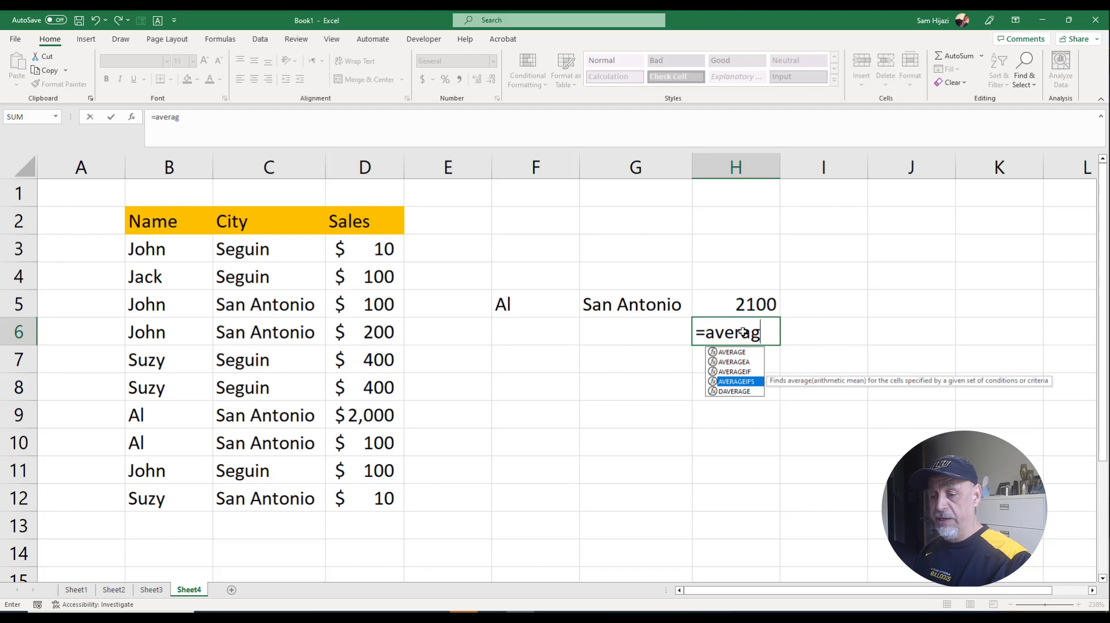
key("Tab")
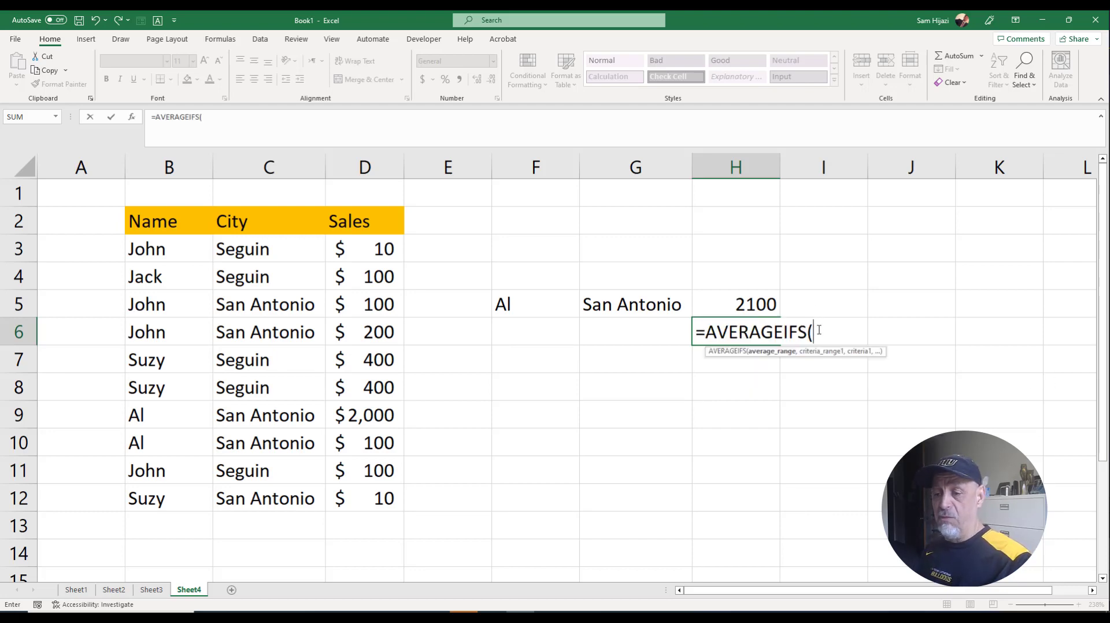
left_click_drag(365, 248, 350, 493)
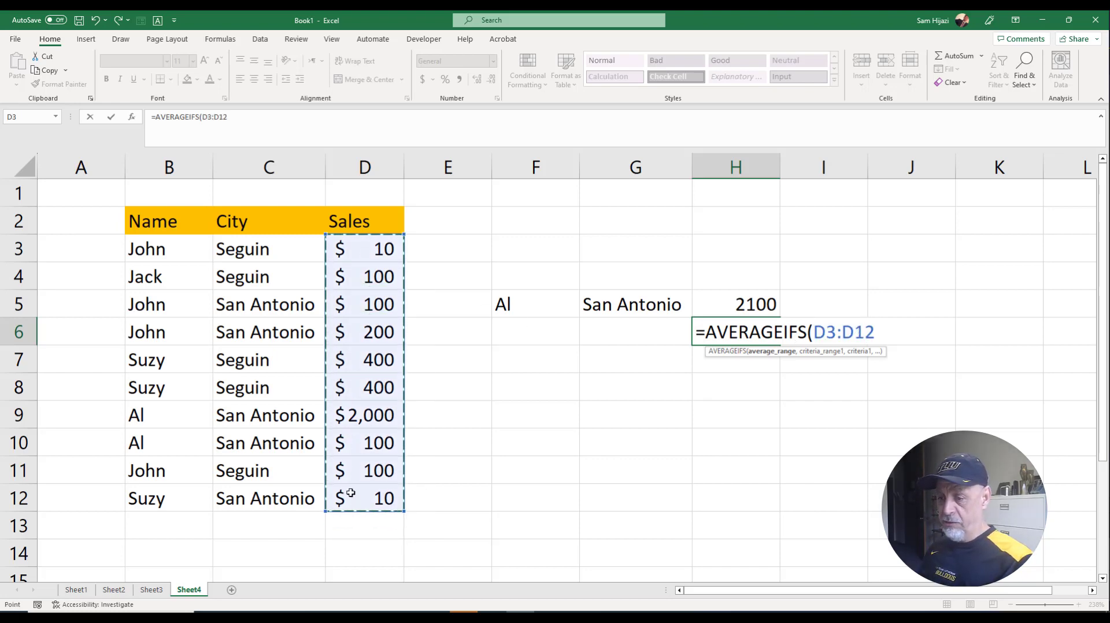
type(",")
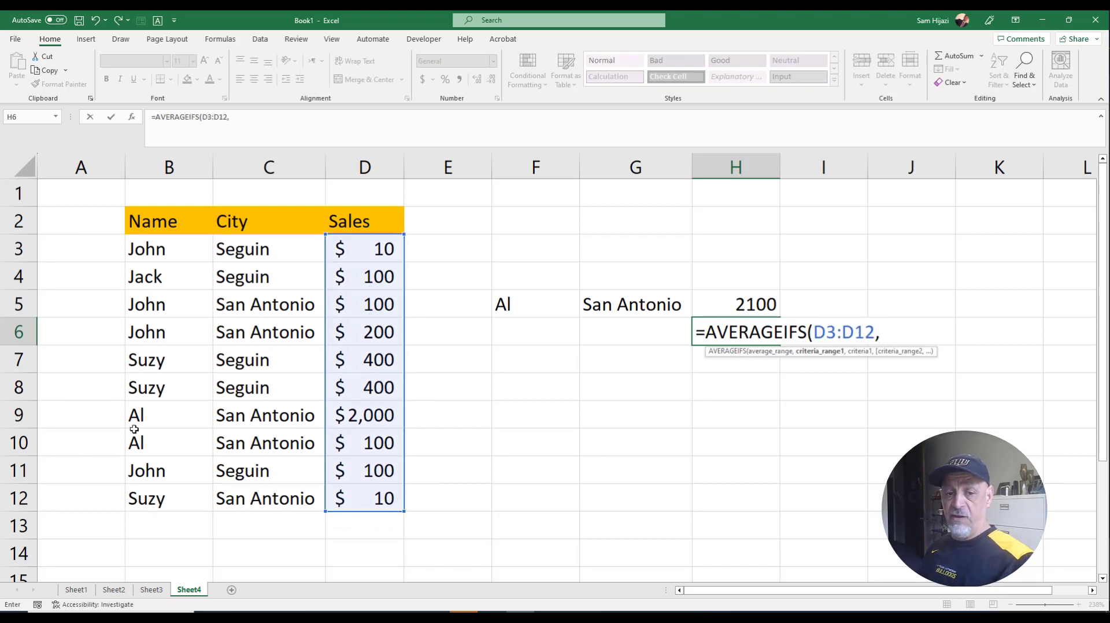
Complete the AVERAGEIFS formula with B3:B12 matched against F5 and C3:C12 matched against G5, and review it in H6.
left_click_drag(150, 255, 151, 497)
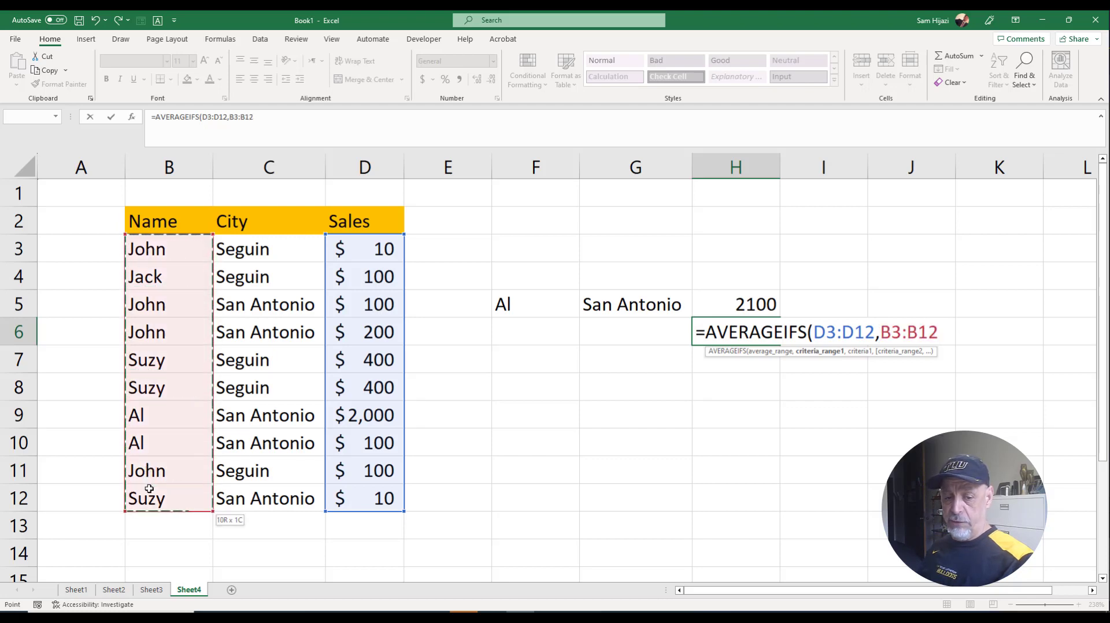
type(",")
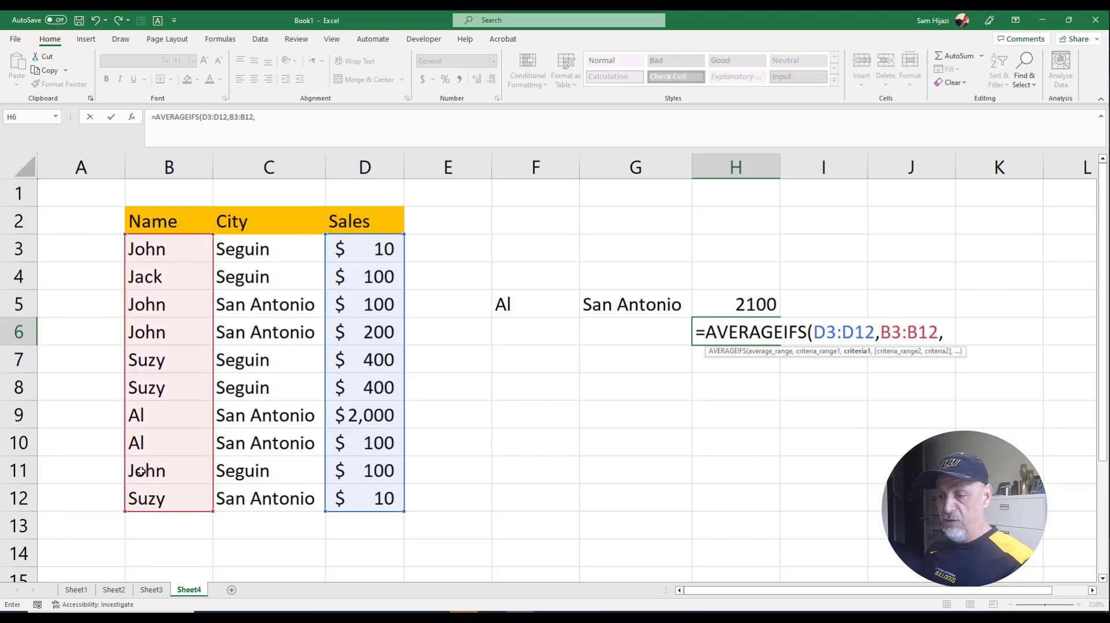
left_click(497, 294)
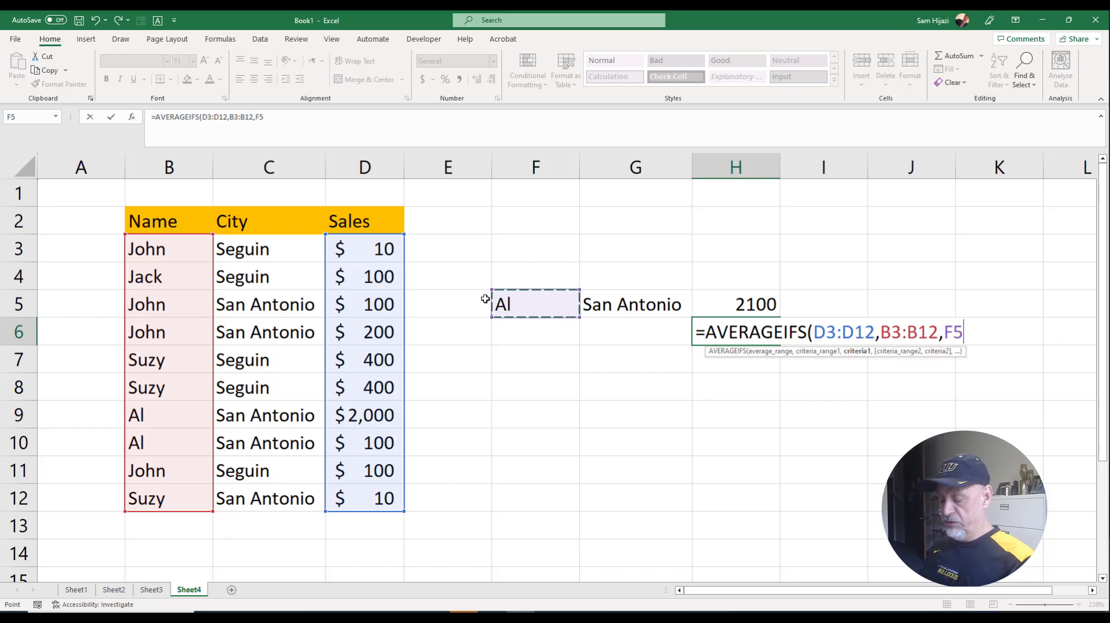
type(",")
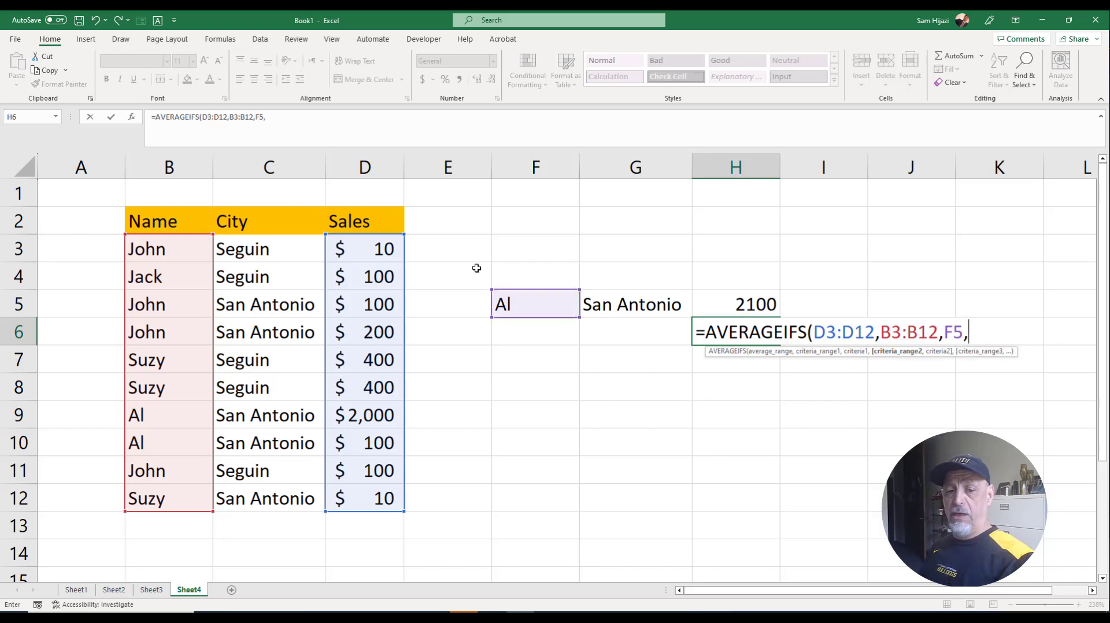
left_click_drag(257, 254, 254, 495)
type(",")
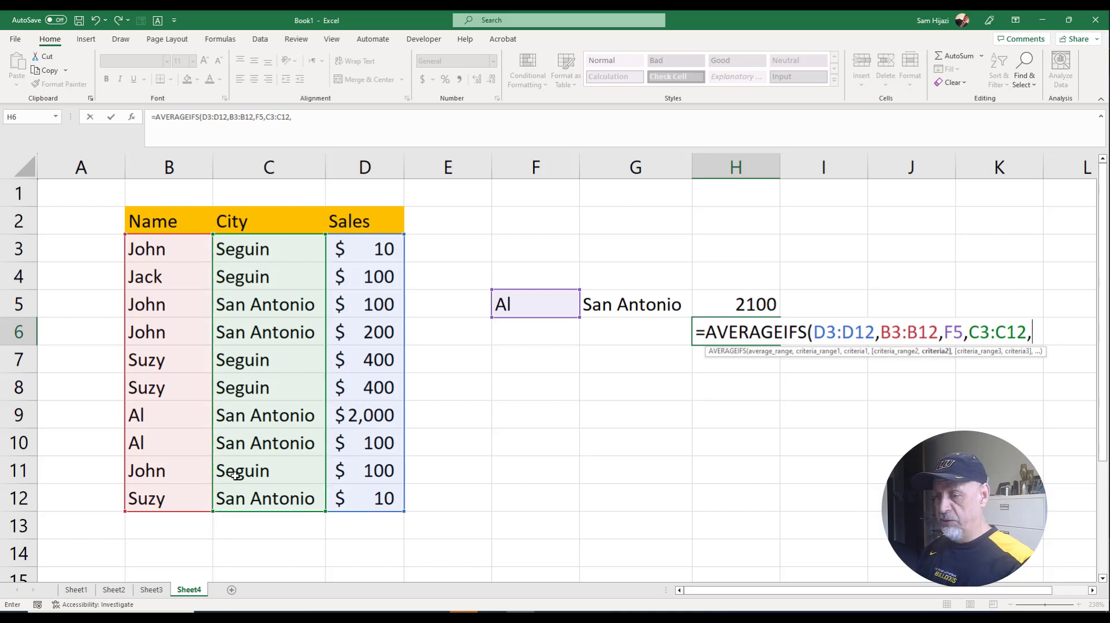
left_click(595, 304)
type(")")
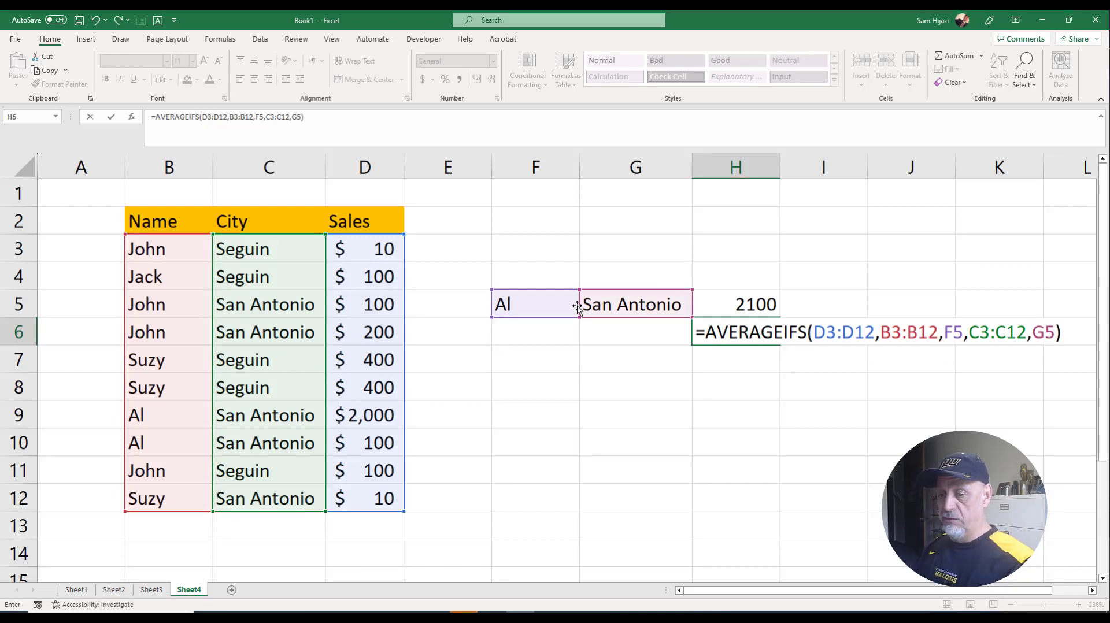
key("Return")
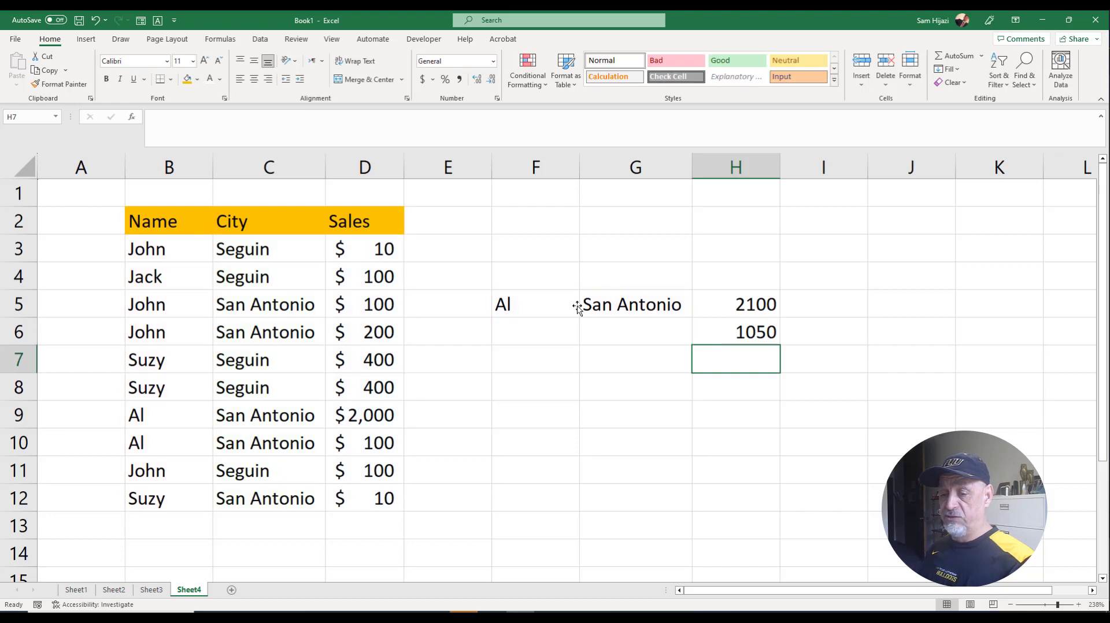
left_click(754, 328)
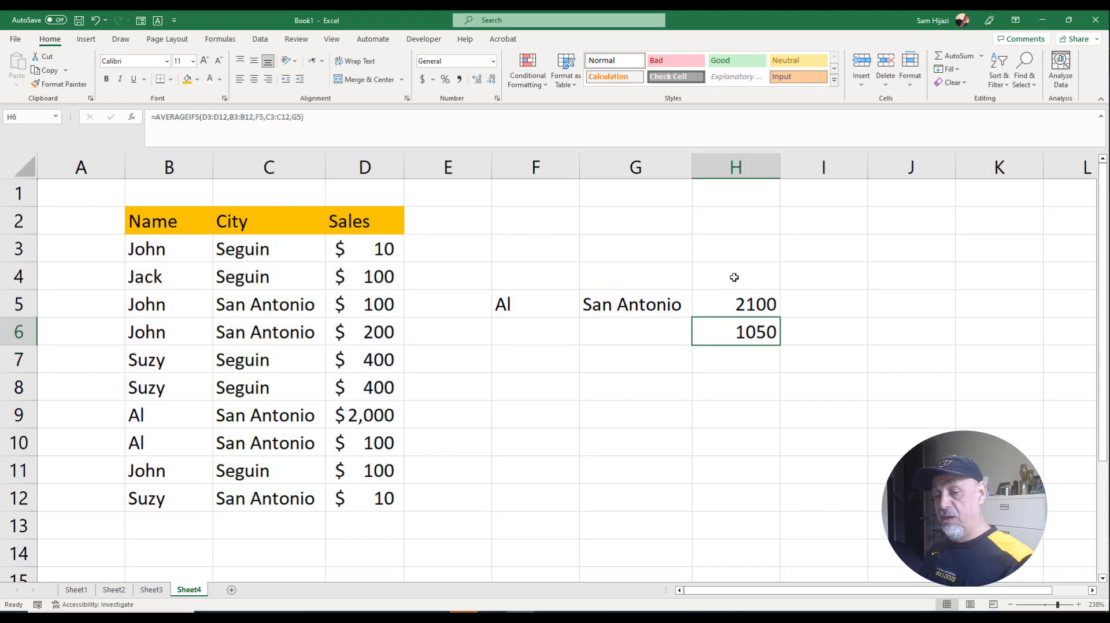
Start a COUNTIF formula in H4 that matches the names in B3:B12 against F5.
left_click(734, 277)
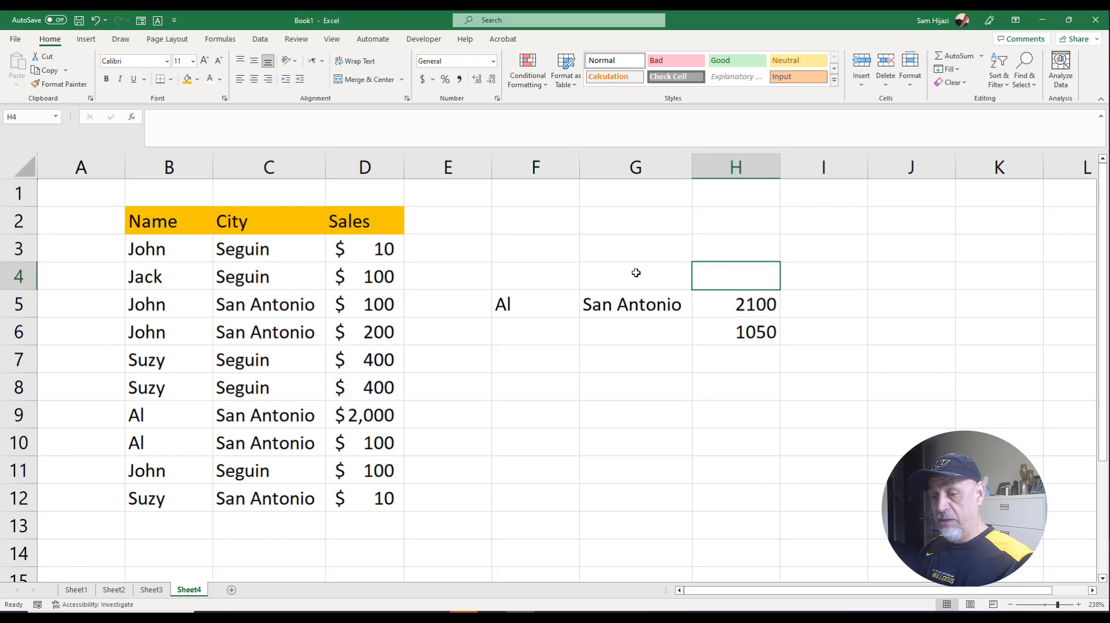
type("=cou")
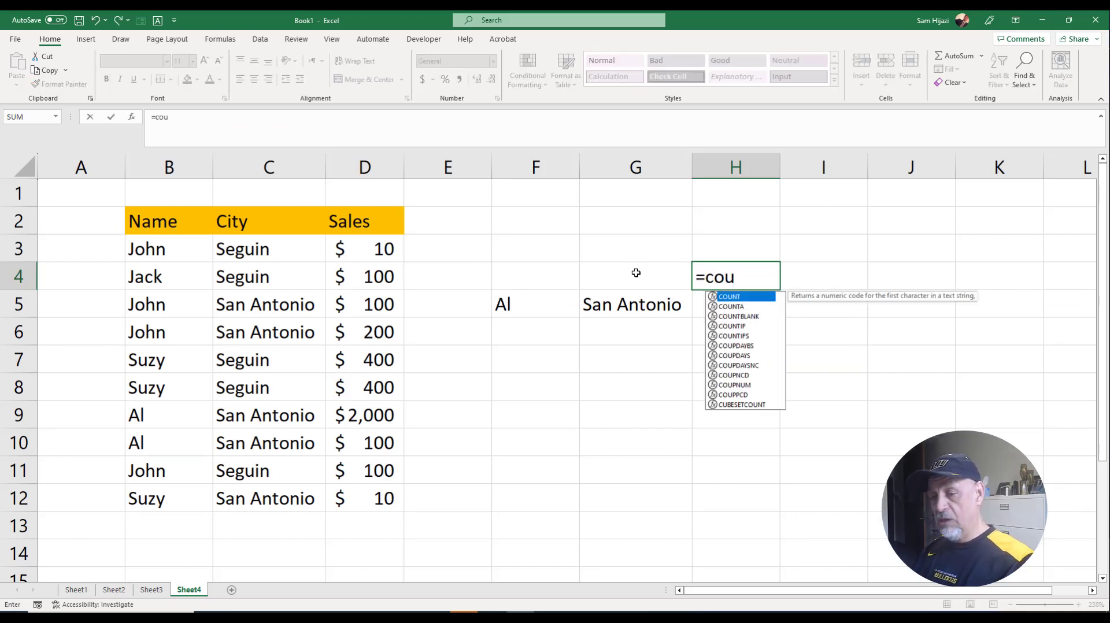
type("ntif(")
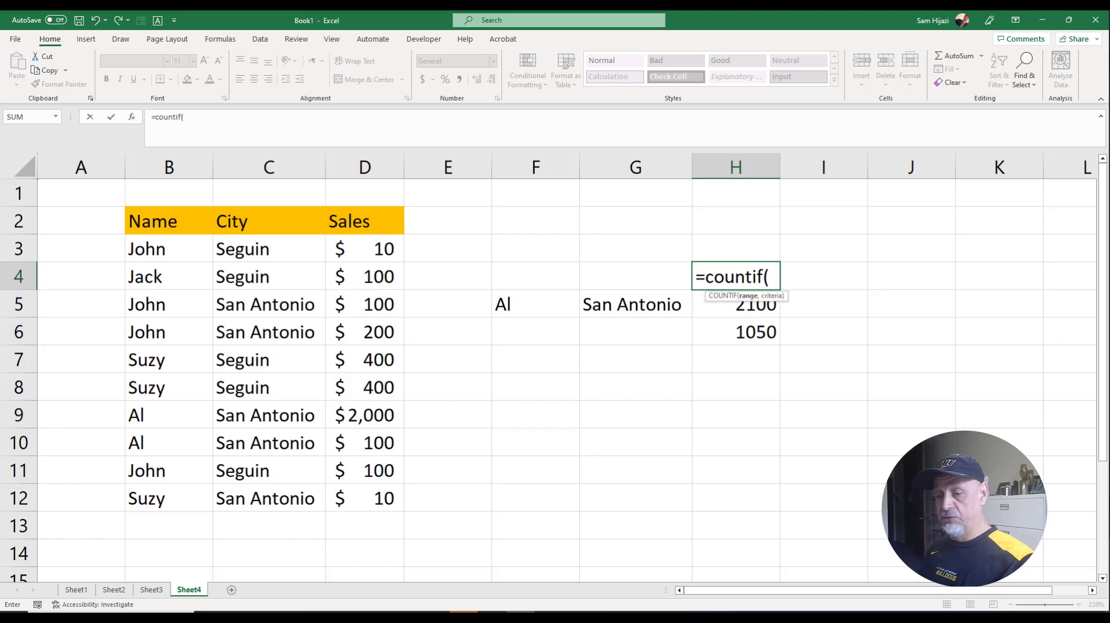
left_click_drag(178, 258, 179, 489)
type(",")
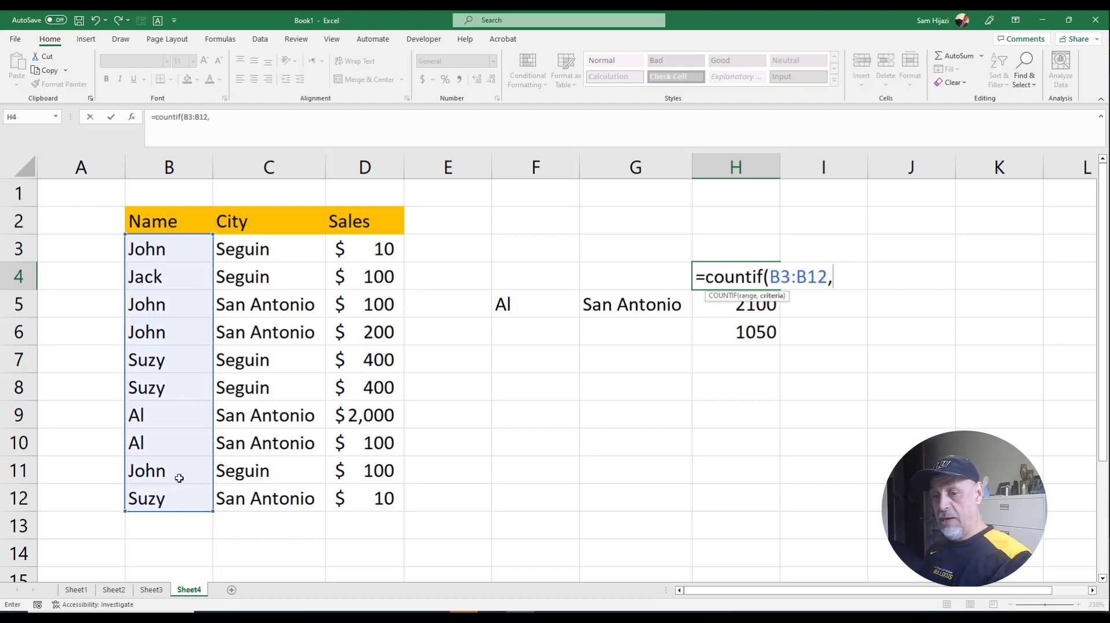
left_click(518, 308)
type(",")
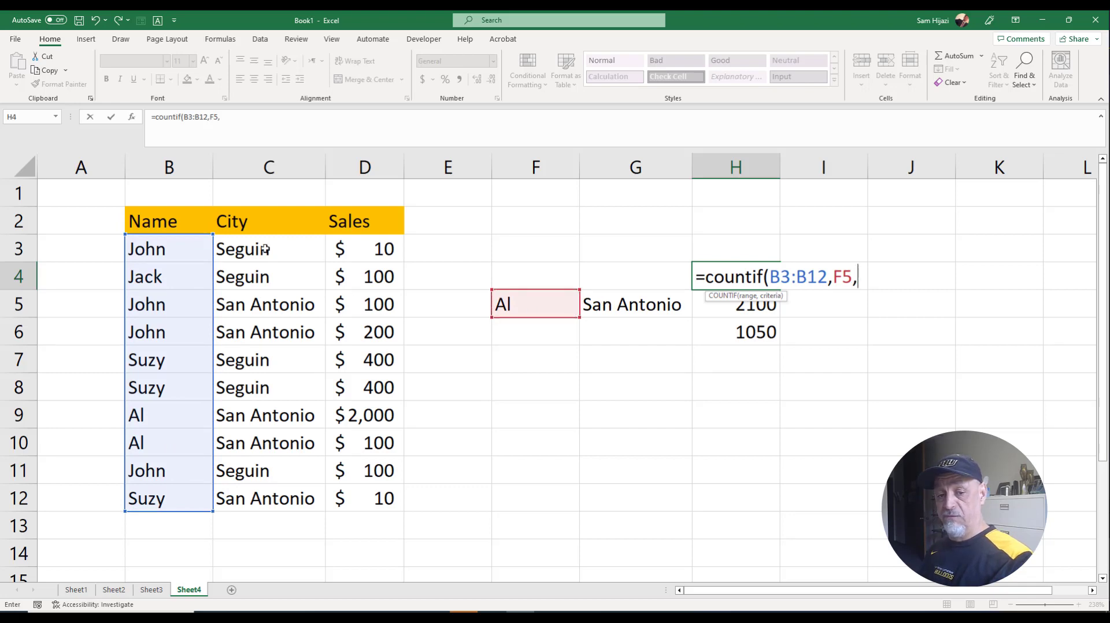
Add C3:C12 matched against G5 to the H4 formula and try to enter it as COUNTIF.
left_click_drag(264, 249, 281, 480)
type(",")
left_click(596, 306)
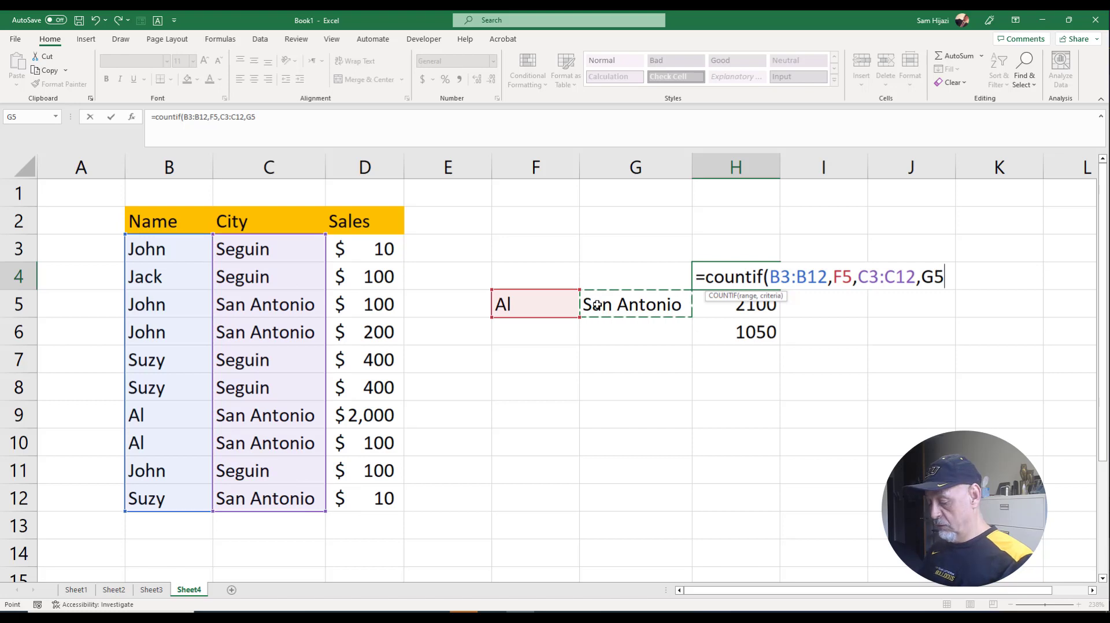
type(")")
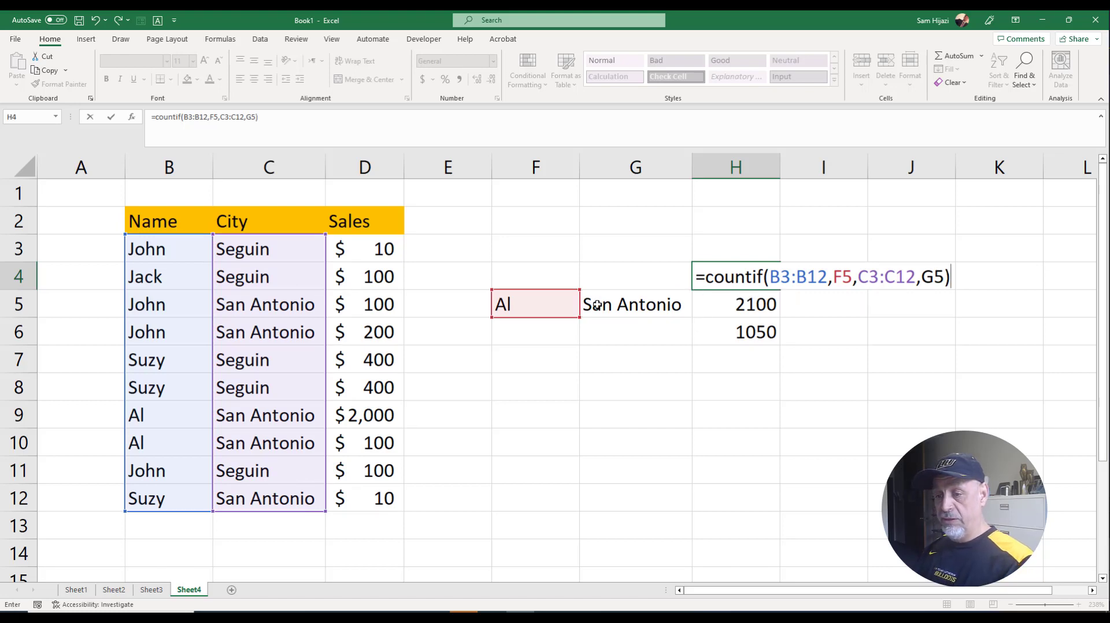
key("Return")
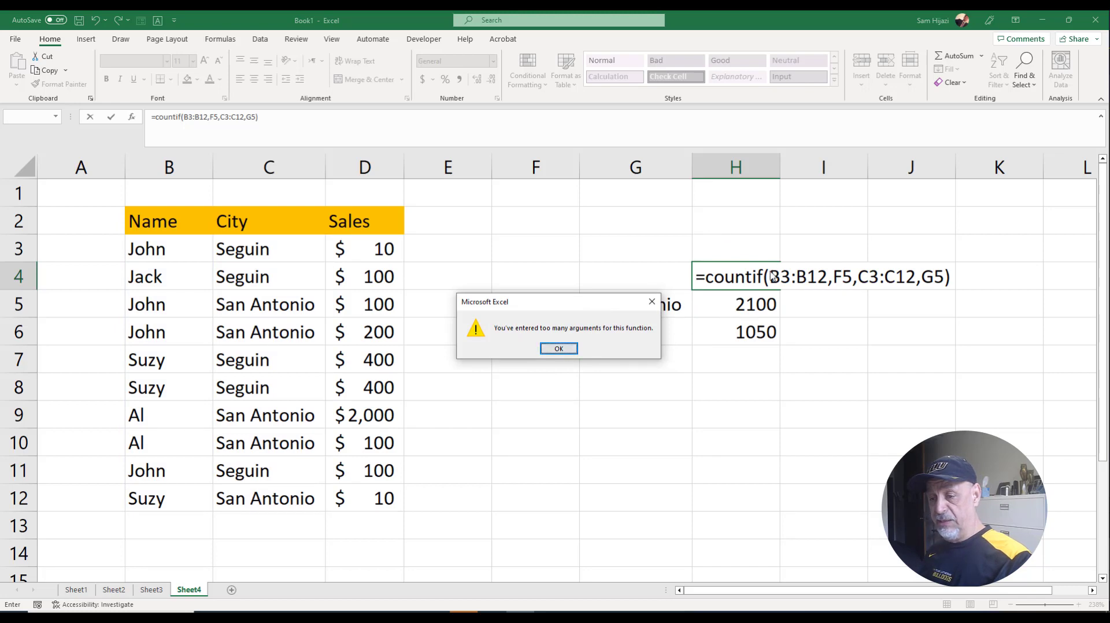
left_click(558, 349)
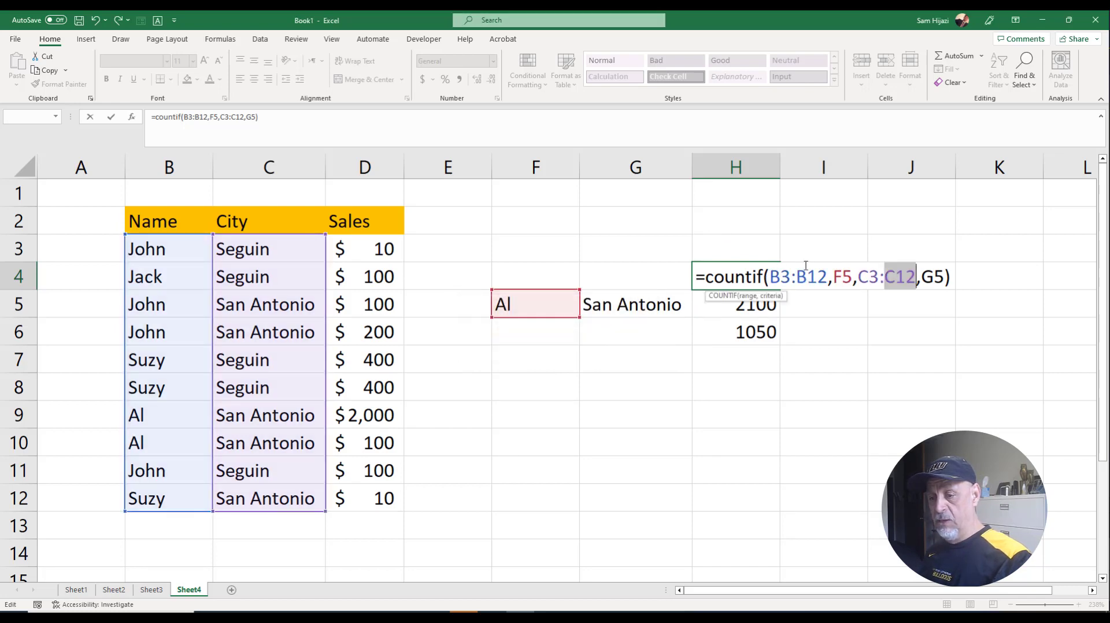
Change the function in H4 to COUNTIFS, enter it, and review the formulas in H4, H5 and H6.
left_click(766, 285)
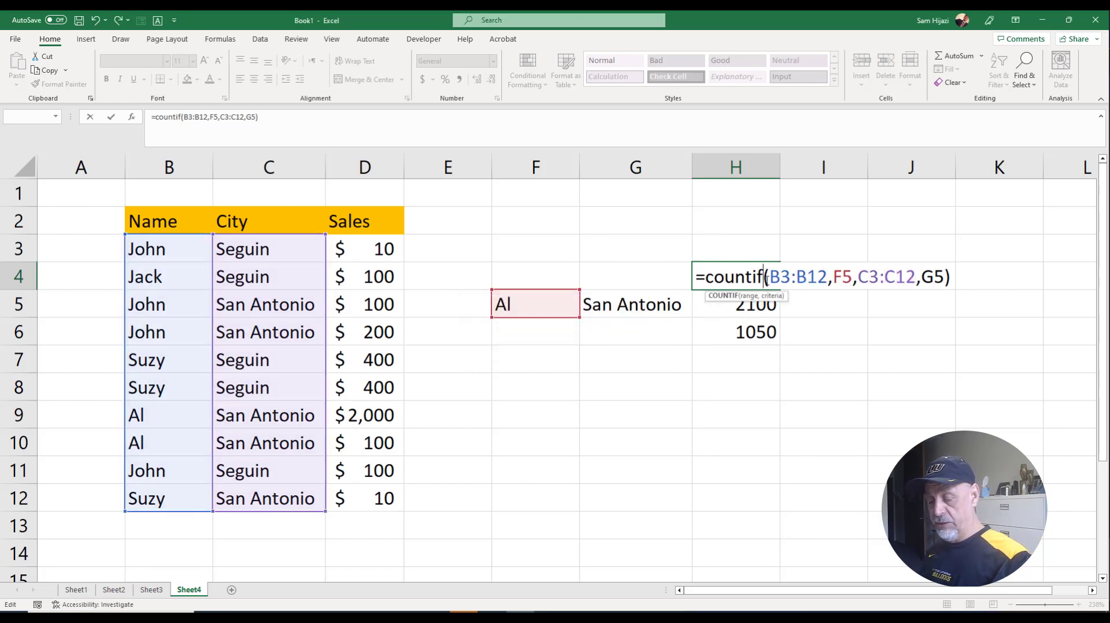
type("s")
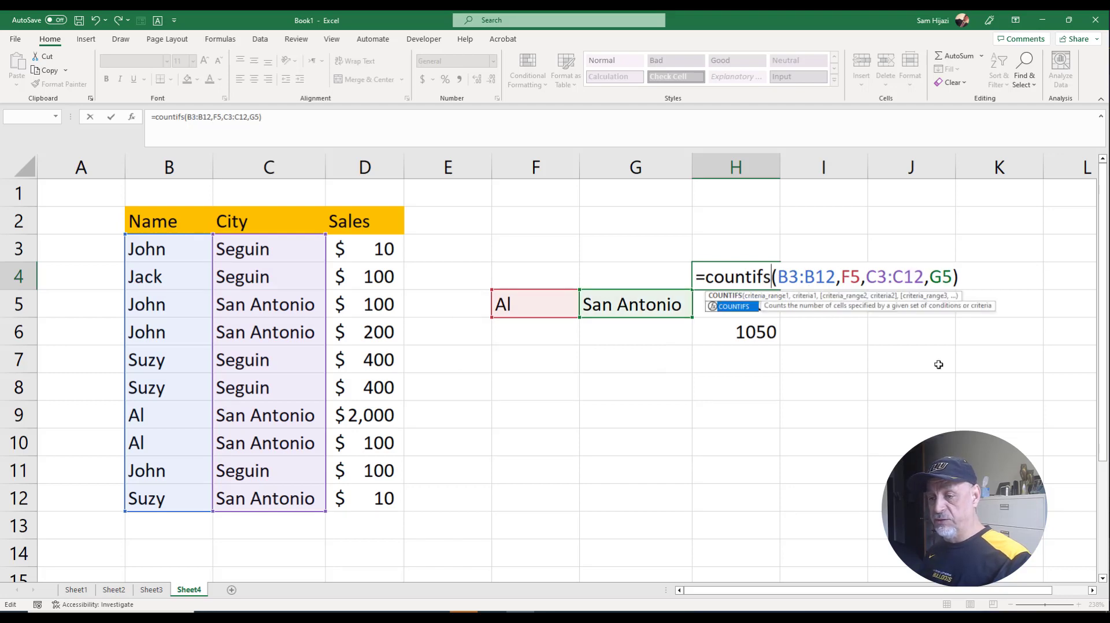
key("Return")
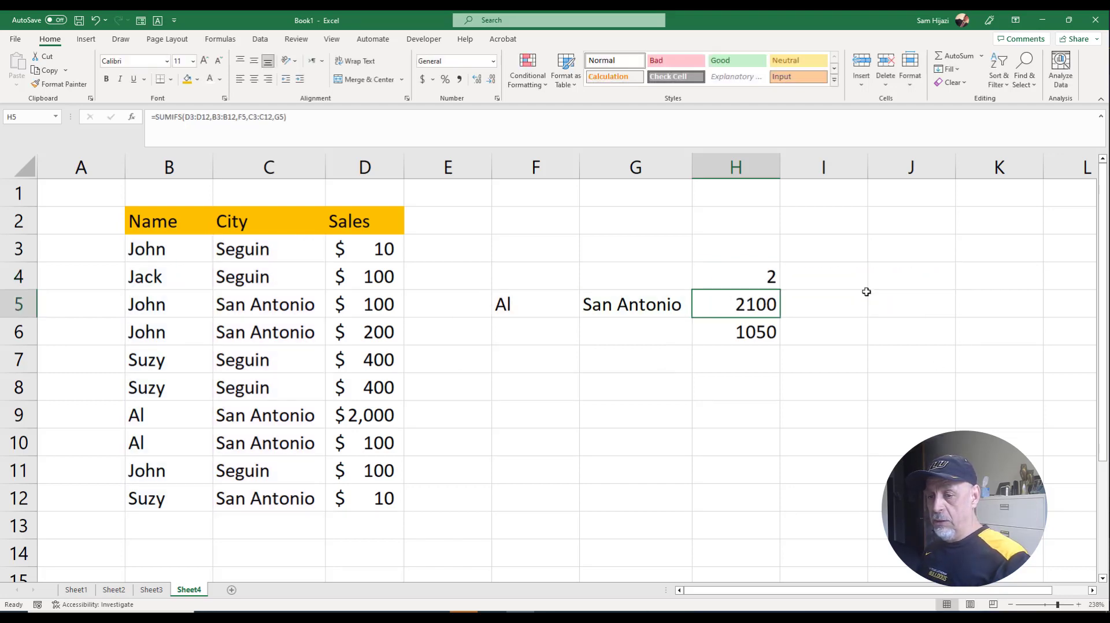
left_click(768, 279)
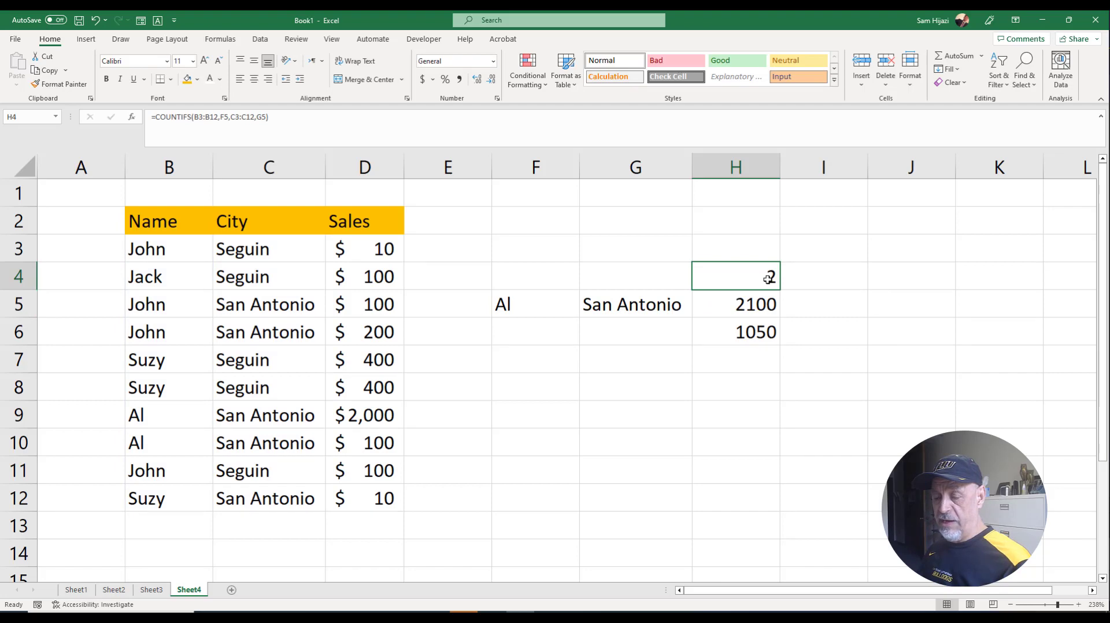
left_click(730, 305)
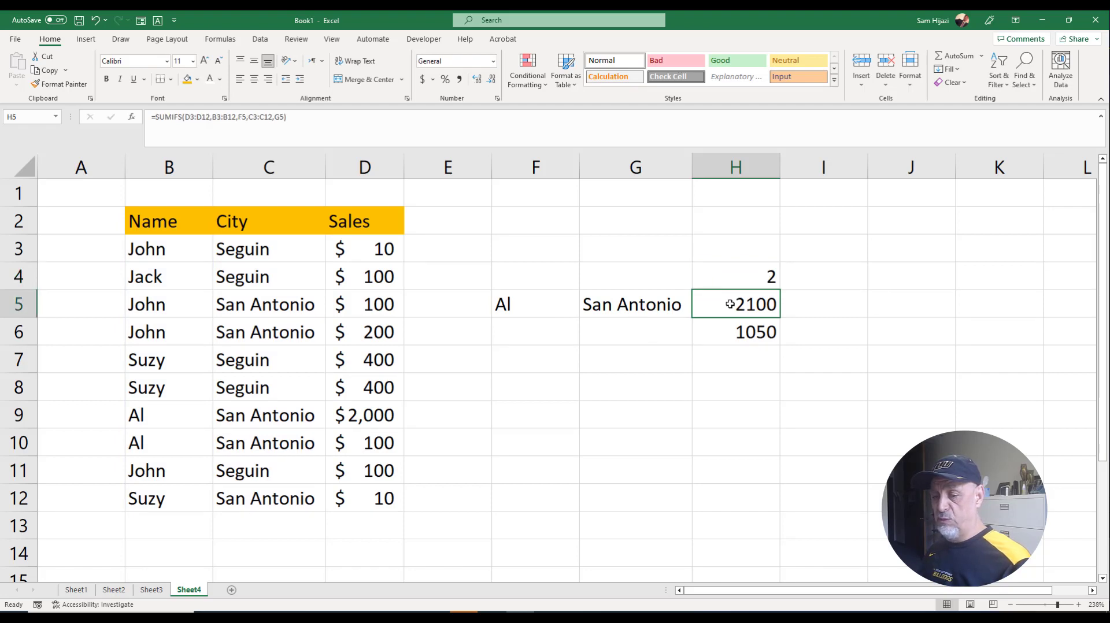
left_click(750, 332)
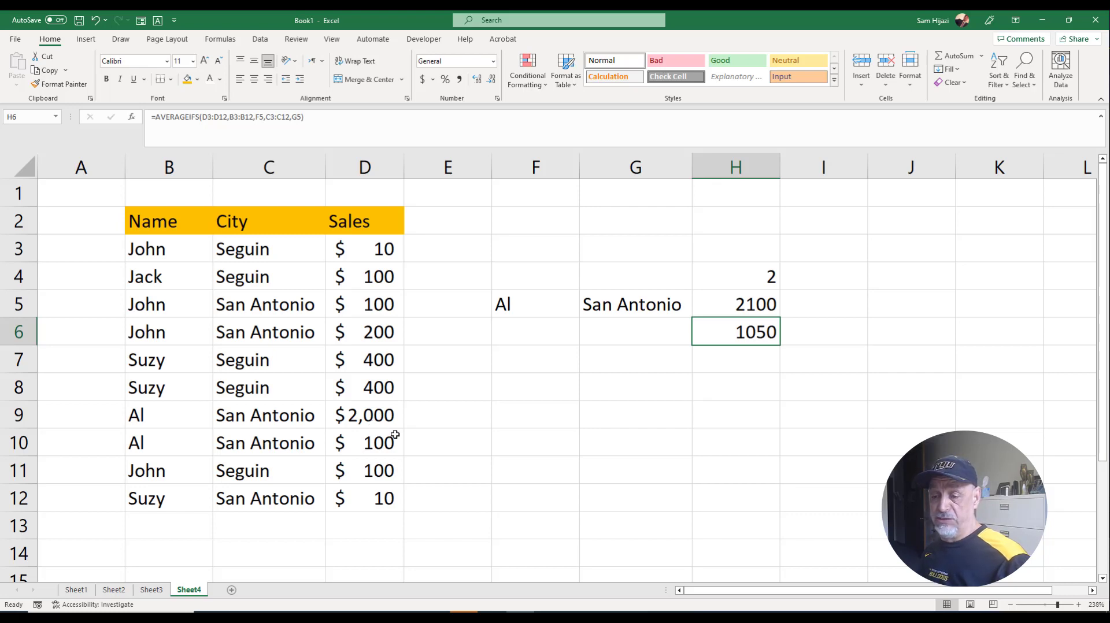
Set the sale in D9 to 50.
left_click(382, 420)
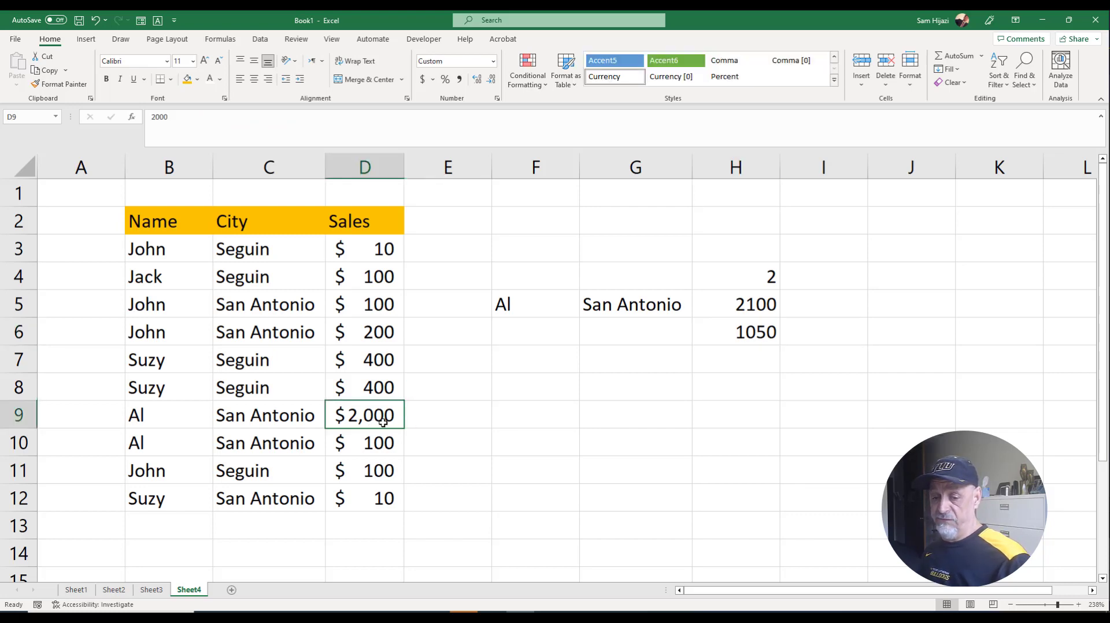
type("50")
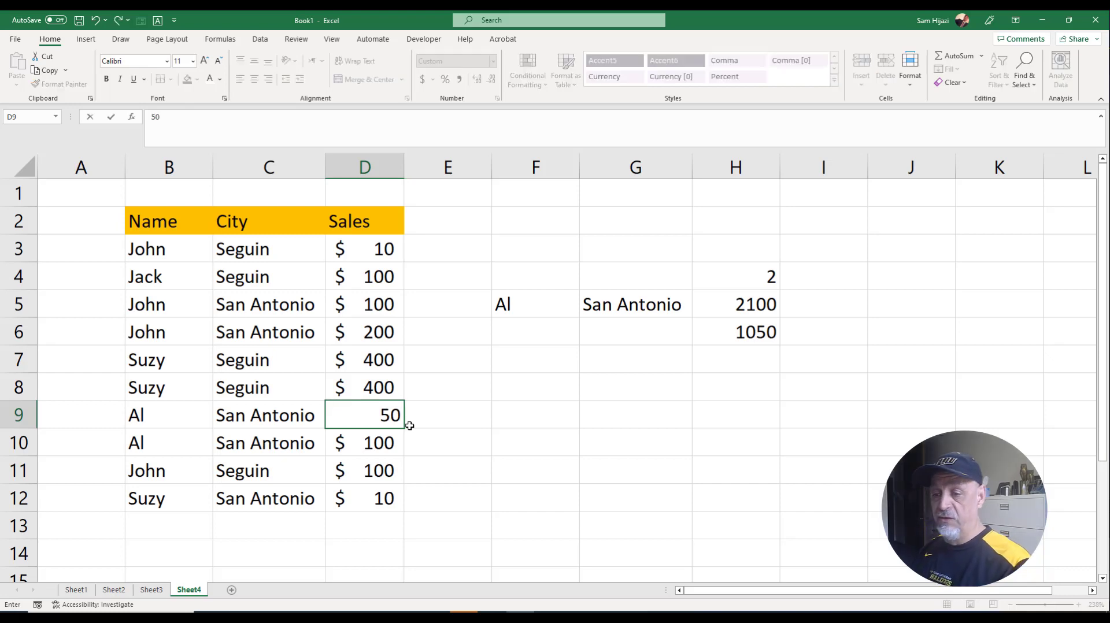
key("Return")
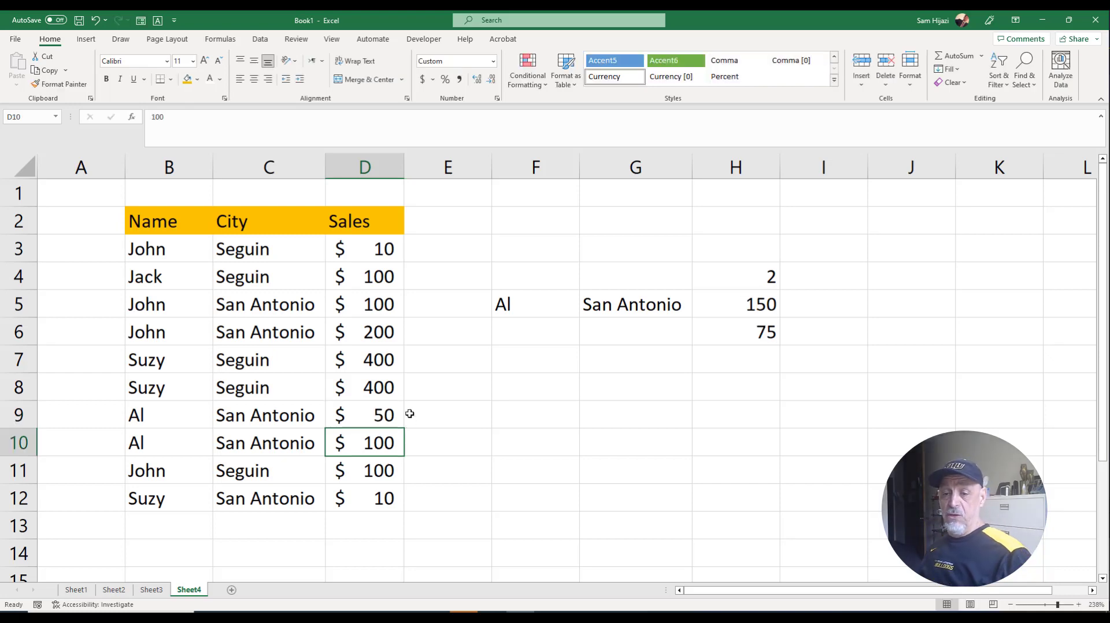